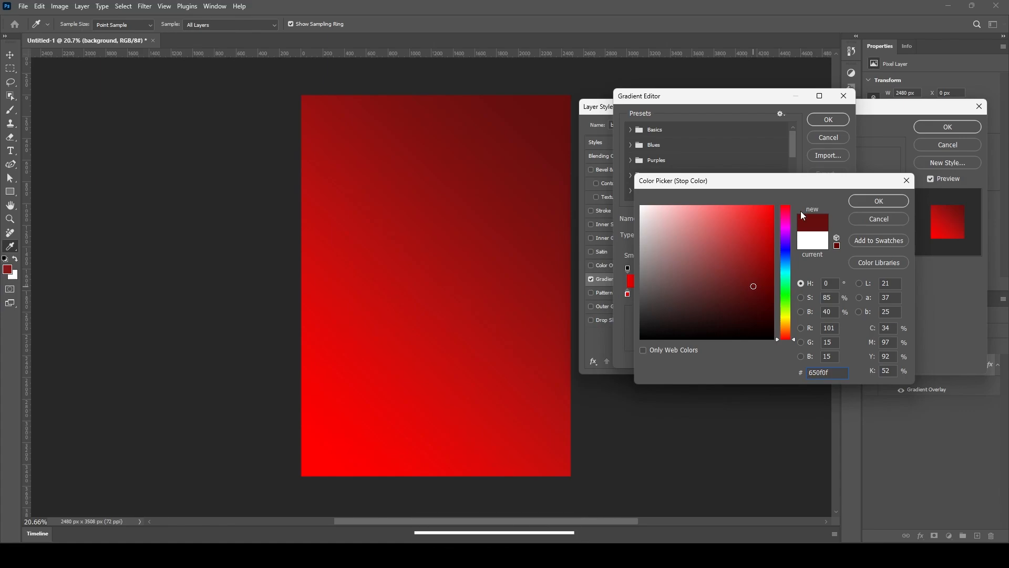
Step: Set the background gradient overlay's end stop to 650f0f and its angle to -45°, and collapse the layer's effects
{"action": "left_click", "coordinate": [866, 202]}
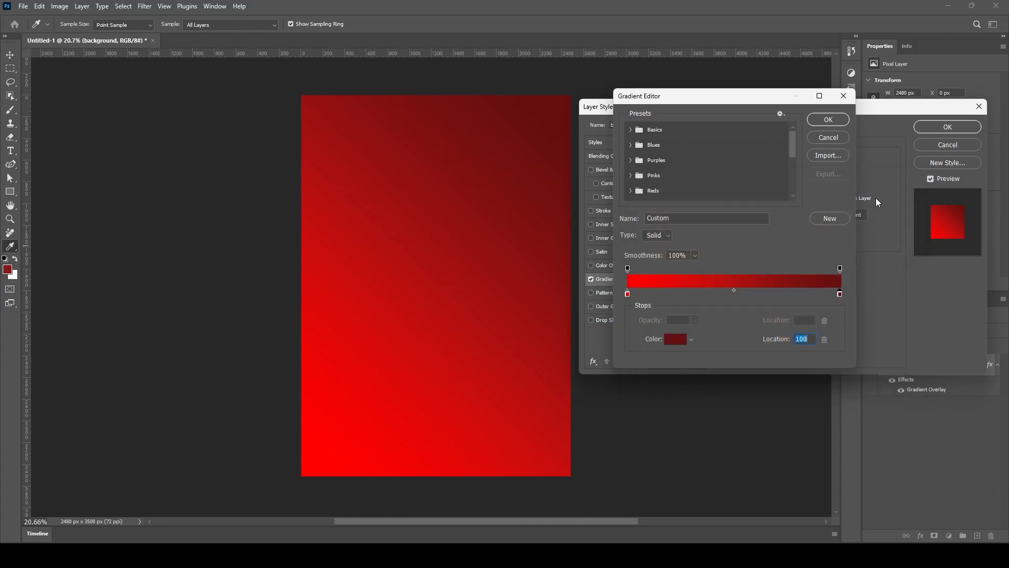
{"action": "left_click", "coordinate": [835, 123]}
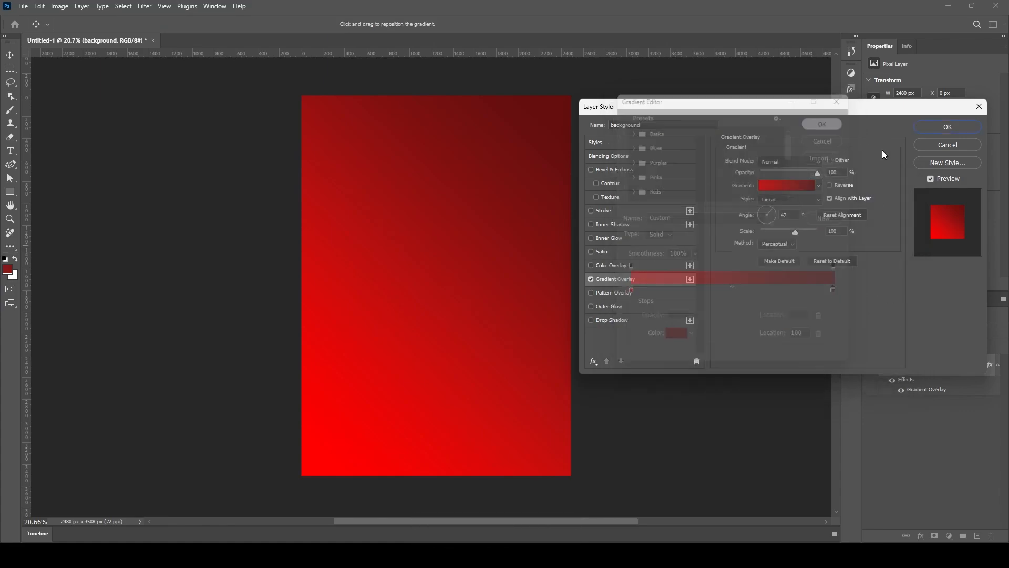
{"action": "double_click", "coordinate": [777, 215]}
{"action": "type", "text": "-45"}
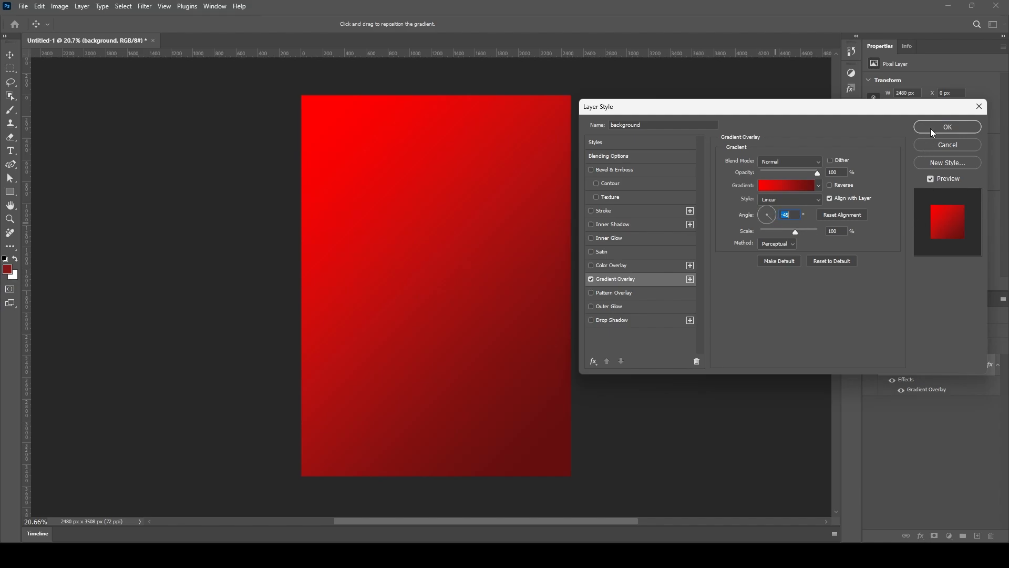
{"action": "left_click", "coordinate": [932, 127]}
{"action": "left_click", "coordinate": [998, 365]}
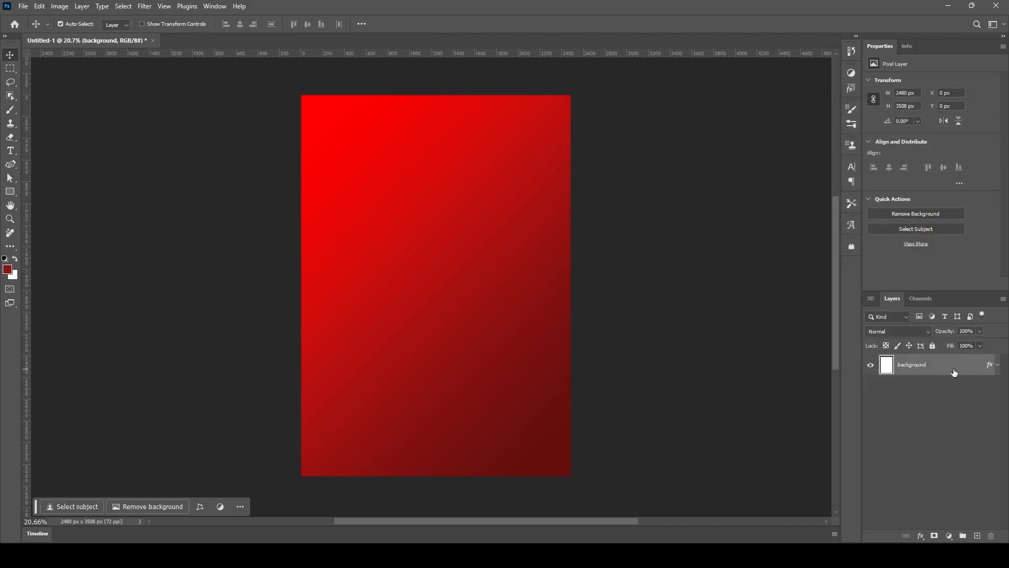
Step: Apply the Add Noise filter to the background layer with 73.64% uniform noise
{"action": "left_click", "coordinate": [145, 6]}
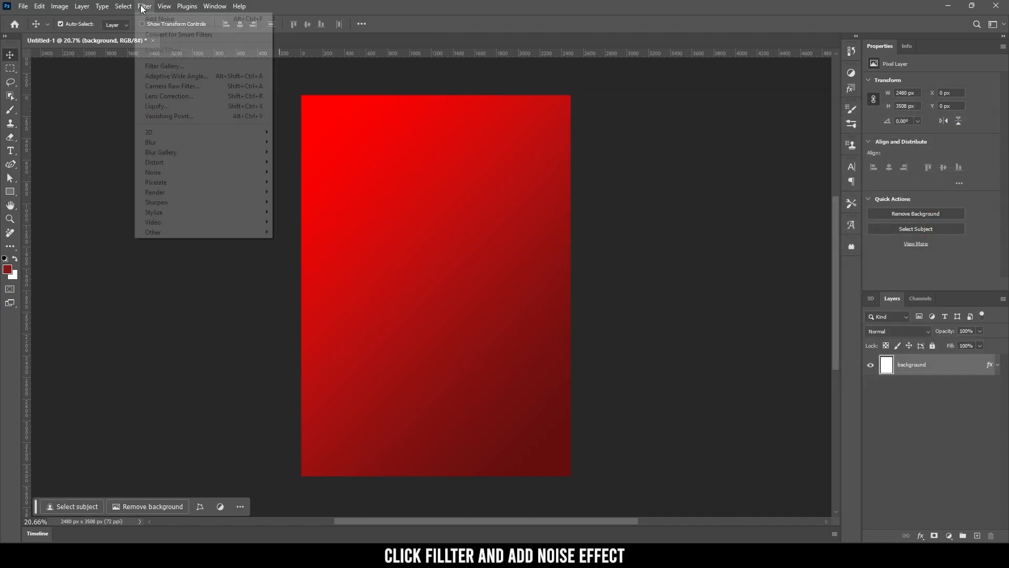
{"action": "mouse_move", "coordinate": [182, 168]}
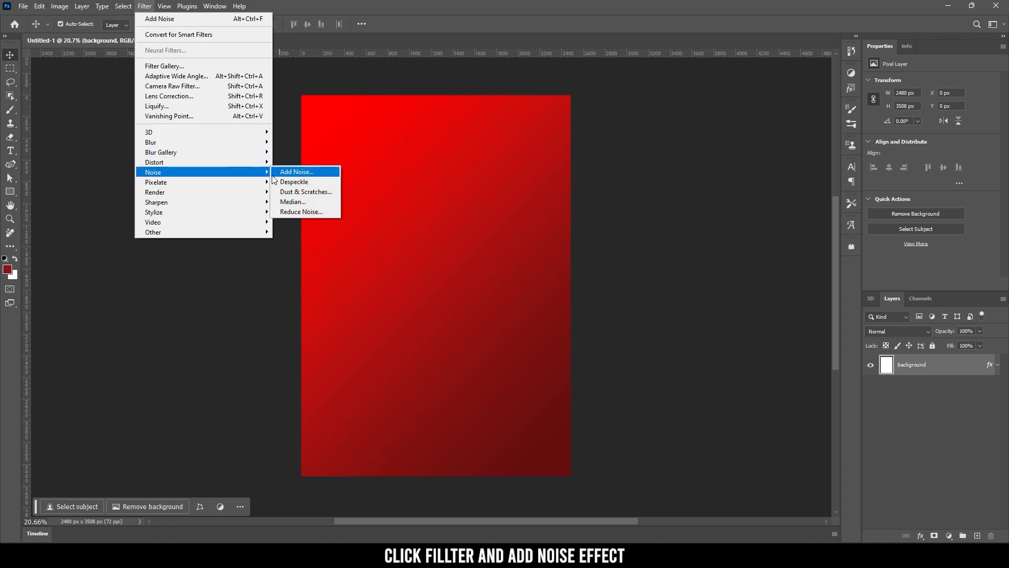
{"action": "left_click", "coordinate": [291, 172]}
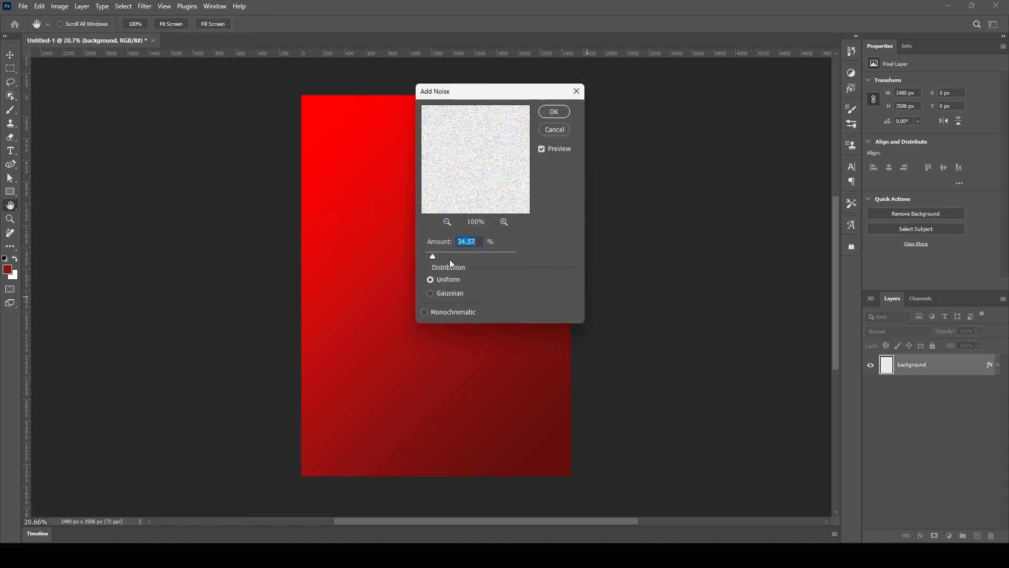
{"action": "left_click_drag", "start_coordinate": [435, 253], "coordinate": [437, 254]}
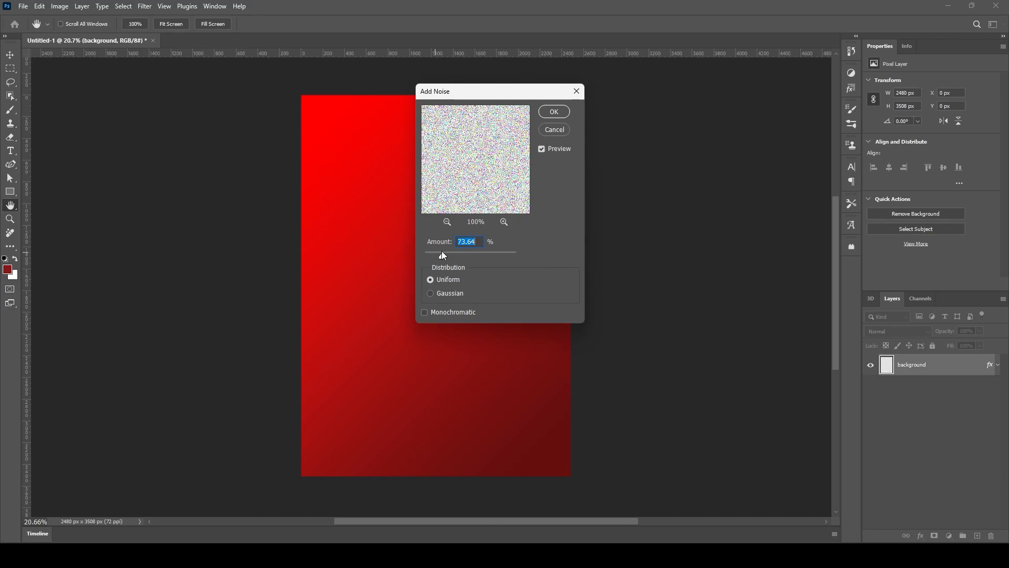
{"action": "left_click", "coordinate": [556, 112]}
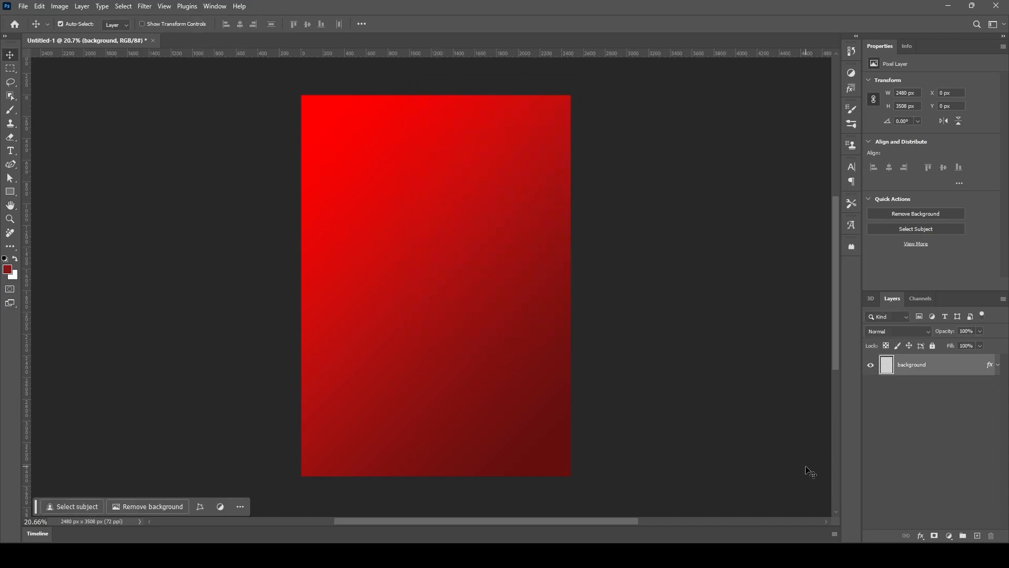
Step: Draw a wavy shape with the Curvature Pen from the canvas's lower-left corner to its upper right, extending beyond the top and left edges
{"action": "left_click", "coordinate": [10, 164]}
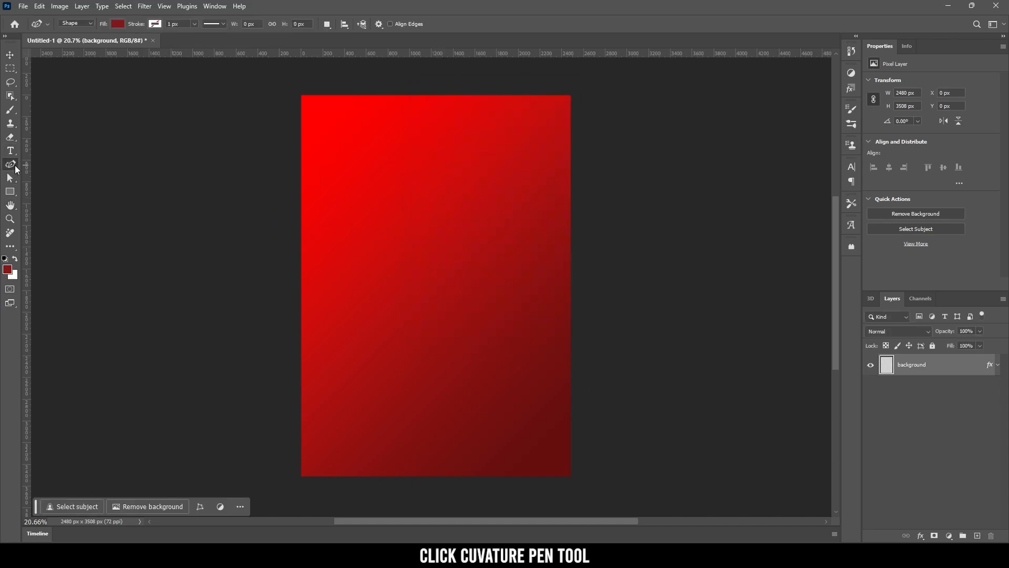
{"action": "left_click", "coordinate": [35, 184]}
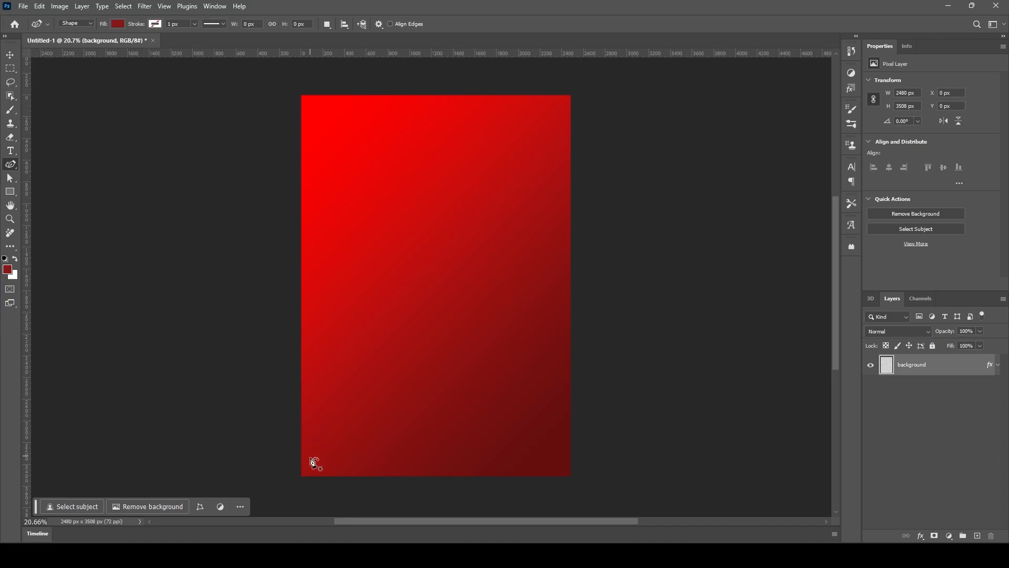
{"action": "left_click", "coordinate": [271, 463]}
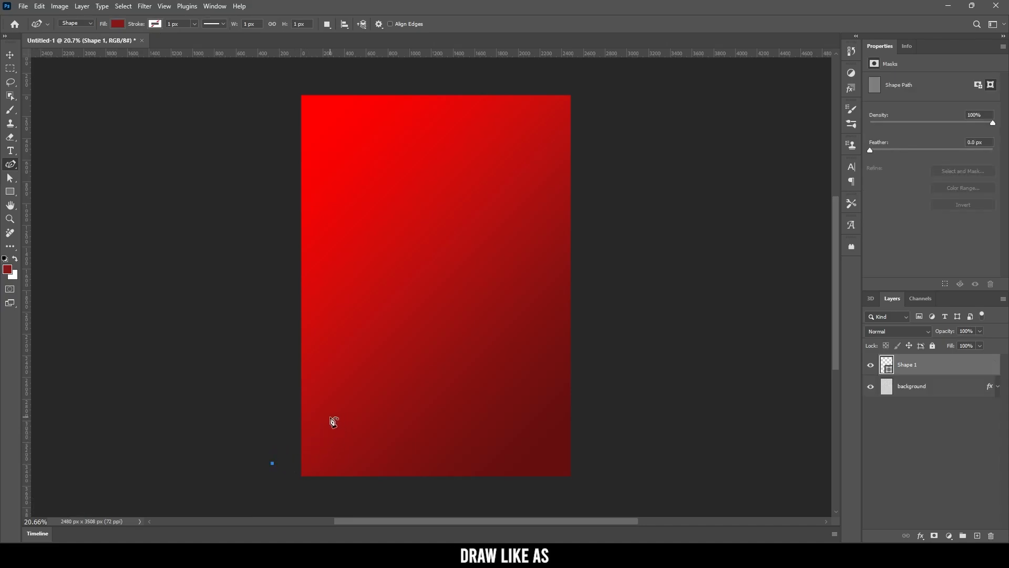
{"action": "left_click", "coordinate": [330, 416]}
{"action": "left_click_drag", "start_coordinate": [388, 359], "coordinate": [377, 331]}
{"action": "left_click", "coordinate": [418, 275]}
{"action": "left_click", "coordinate": [477, 211]}
{"action": "left_click", "coordinate": [519, 159]}
{"action": "left_click", "coordinate": [539, 111]}
{"action": "left_click", "coordinate": [537, 73]}
{"action": "left_click", "coordinate": [472, 67]}
{"action": "left_click", "coordinate": [269, 72]}
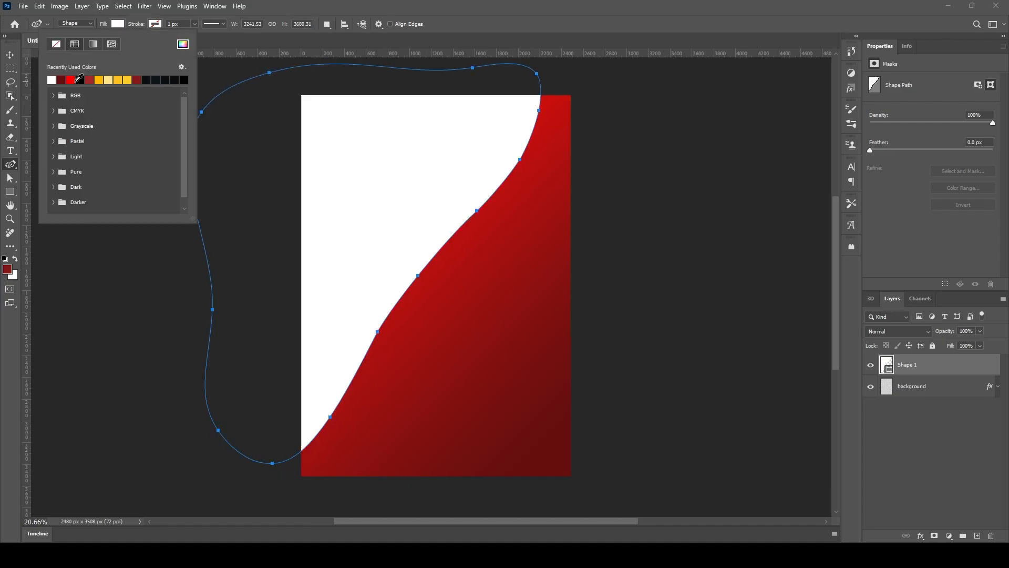
Step: Reshape the wavy shape's edge to bulge further right near the bottom, making it about 3266 by 3778 px overall
{"action": "left_click_drag", "start_coordinate": [271, 463], "coordinate": [289, 473]}
{"action": "left_click_drag", "start_coordinate": [337, 423], "coordinate": [374, 416]}
{"action": "mouse_move", "coordinate": [539, 110]}
{"action": "left_mouse_down"}
{"action": "mouse_move", "coordinate": [561, 113]}
{"action": "mouse_move", "coordinate": [543, 112]}
{"action": "left_mouse_up"}
{"action": "left_click", "coordinate": [930, 452]}
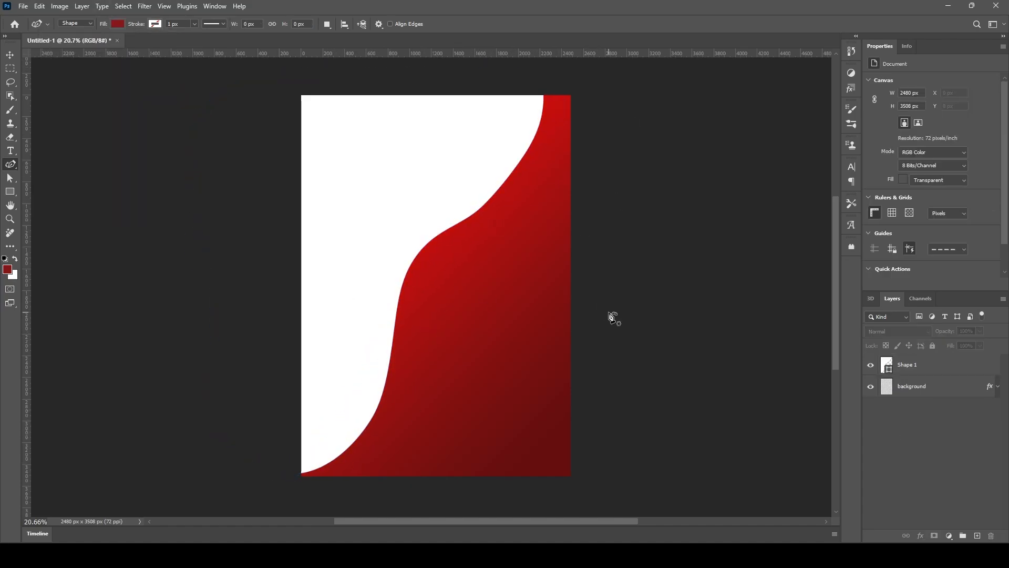
Step: Remove the fill colour from the wavy Shape 1
{"action": "left_click", "coordinate": [925, 365]}
{"action": "left_click", "coordinate": [117, 24]}
{"action": "left_click", "coordinate": [56, 44]}
{"action": "left_click", "coordinate": [123, 25]}
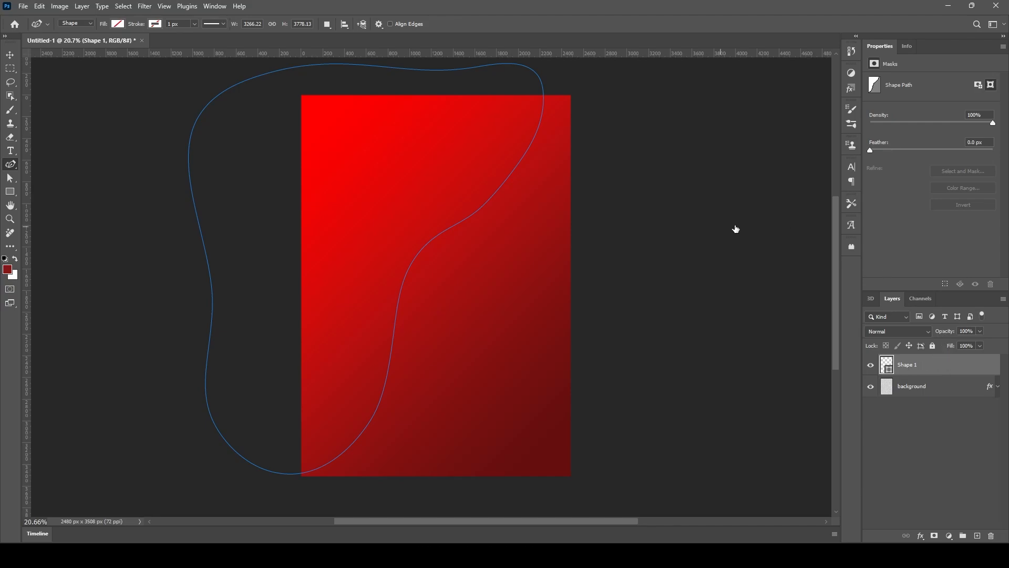
Step: Add a gradient overlay to Shape 1 and change its starting colour stop to bright yellow
{"action": "double_click", "coordinate": [936, 364]}
{"action": "left_click", "coordinate": [607, 281]}
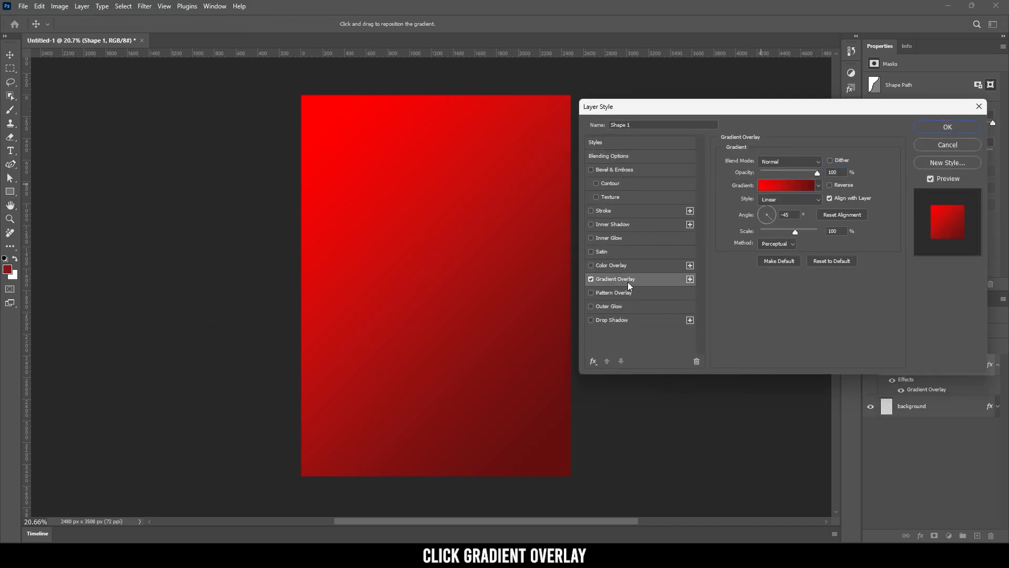
{"action": "left_click", "coordinate": [772, 178]}
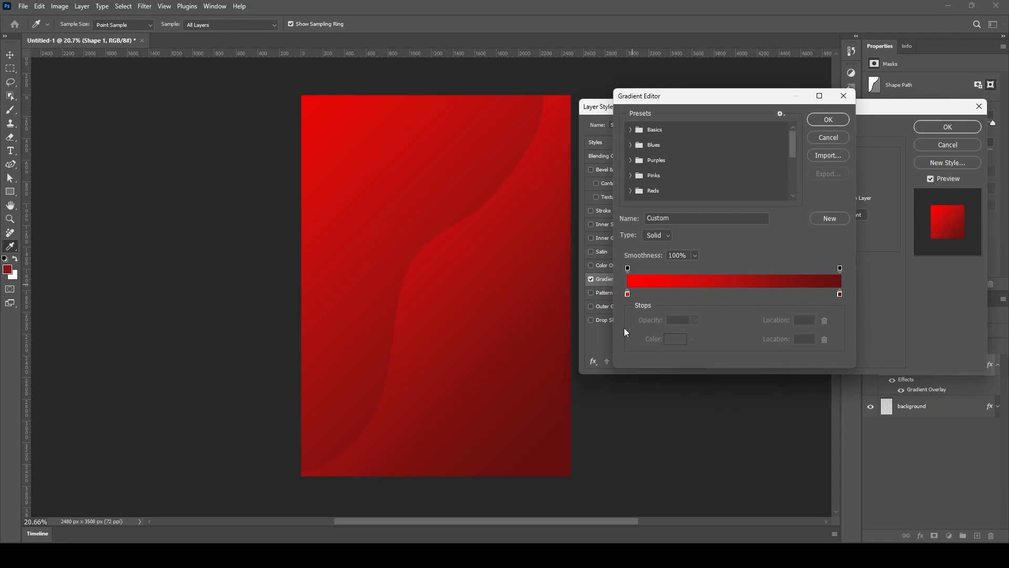
{"action": "left_click", "coordinate": [628, 294]}
{"action": "left_click", "coordinate": [675, 339]}
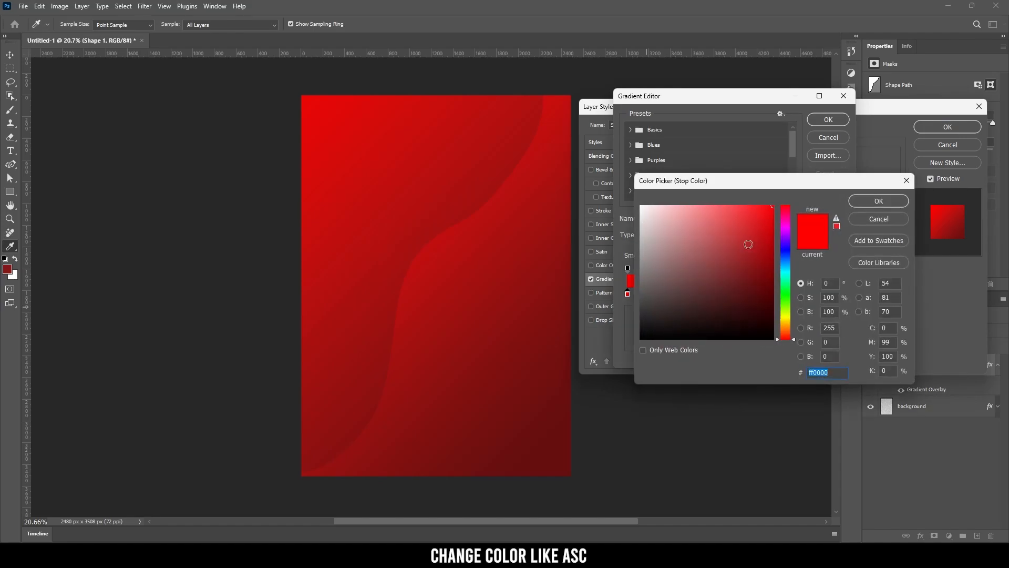
{"action": "left_click_drag", "start_coordinate": [792, 235], "coordinate": [792, 321]}
Step: Change the end stop of Shape 1's gradient overlay to a softer yellow and set the overlay's angle to -173°
{"action": "left_click_drag", "start_coordinate": [734, 253], "coordinate": [683, 208]}
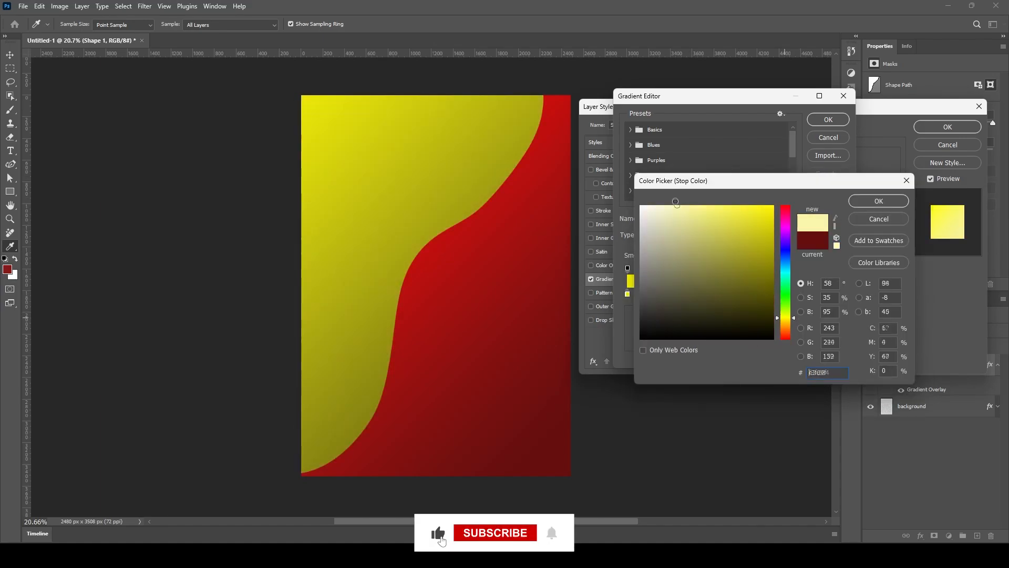
{"action": "left_click_drag", "start_coordinate": [676, 202], "coordinate": [741, 218]}
{"action": "left_click", "coordinate": [878, 200]}
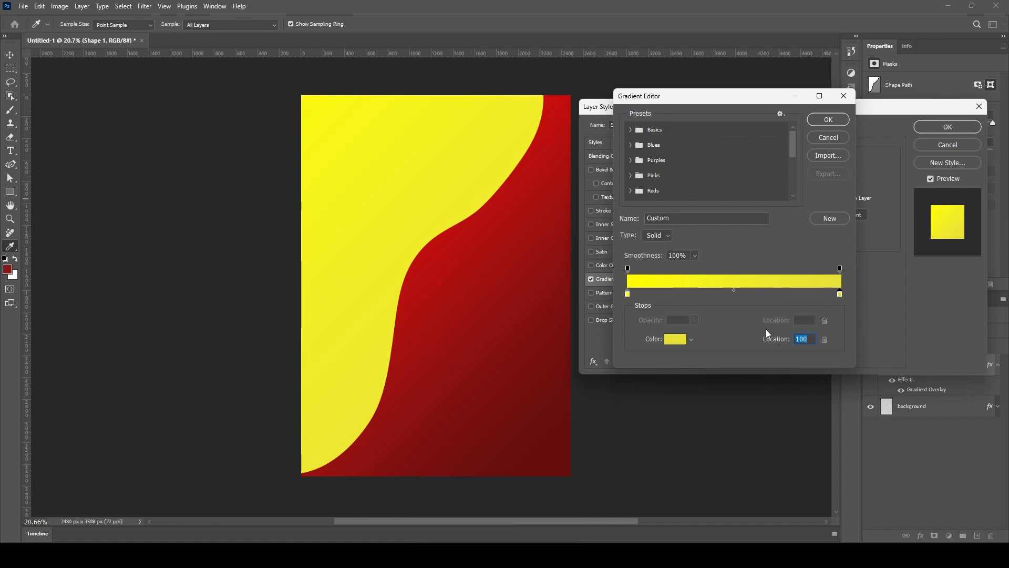
{"action": "left_click", "coordinate": [828, 120]}
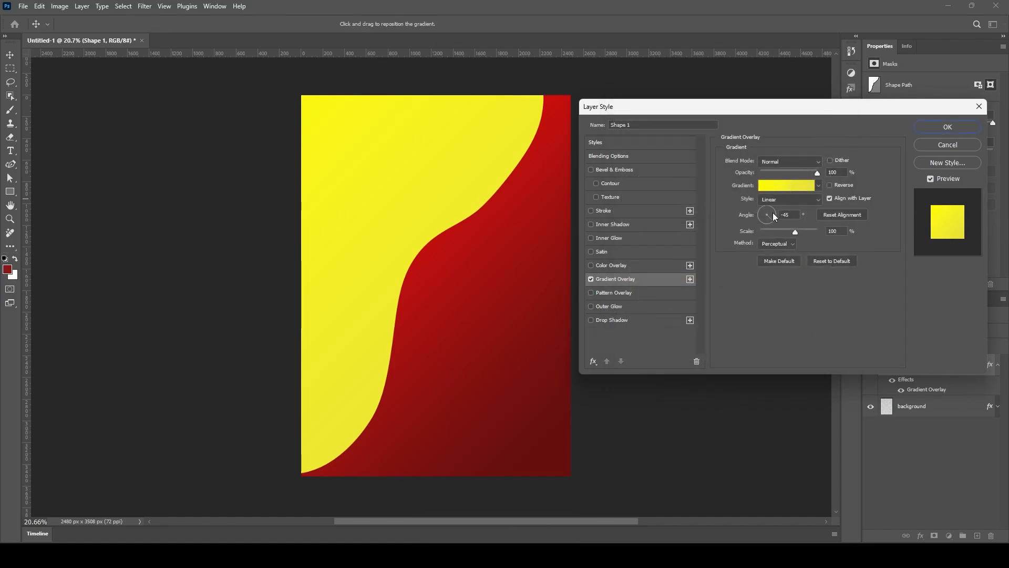
{"action": "left_click_drag", "start_coordinate": [771, 221], "coordinate": [743, 221]}
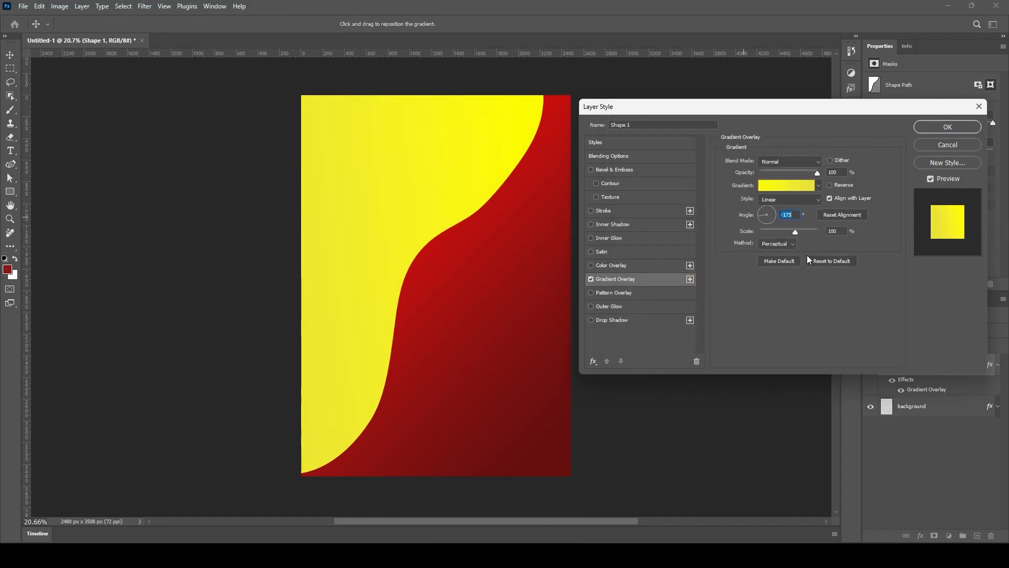
{"action": "left_click", "coordinate": [947, 126]}
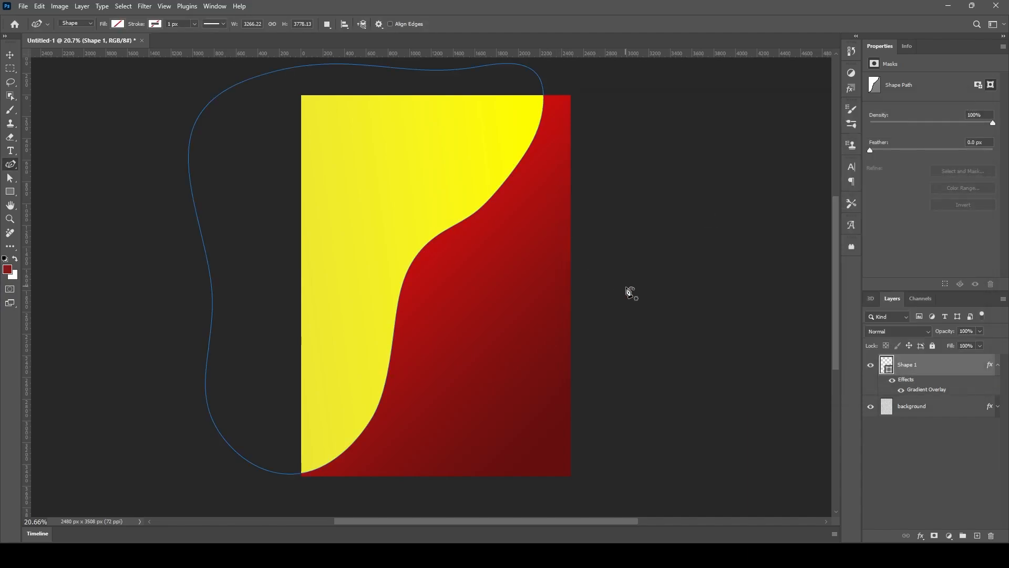
Step: Draw a closed rounded shape about 1000 by 953 px with the Curvature Pen over the canvas's lower-right corner
{"action": "left_click", "coordinate": [519, 484]}
{"action": "left_click", "coordinate": [530, 445]}
{"action": "left_click", "coordinate": [576, 419]}
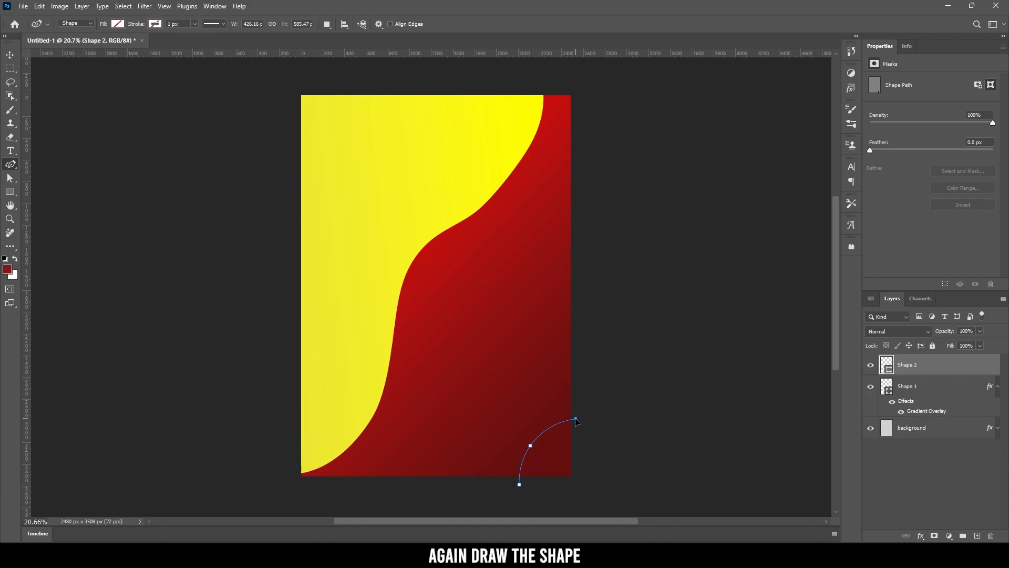
{"action": "left_click_drag", "start_coordinate": [576, 421], "coordinate": [598, 420]}
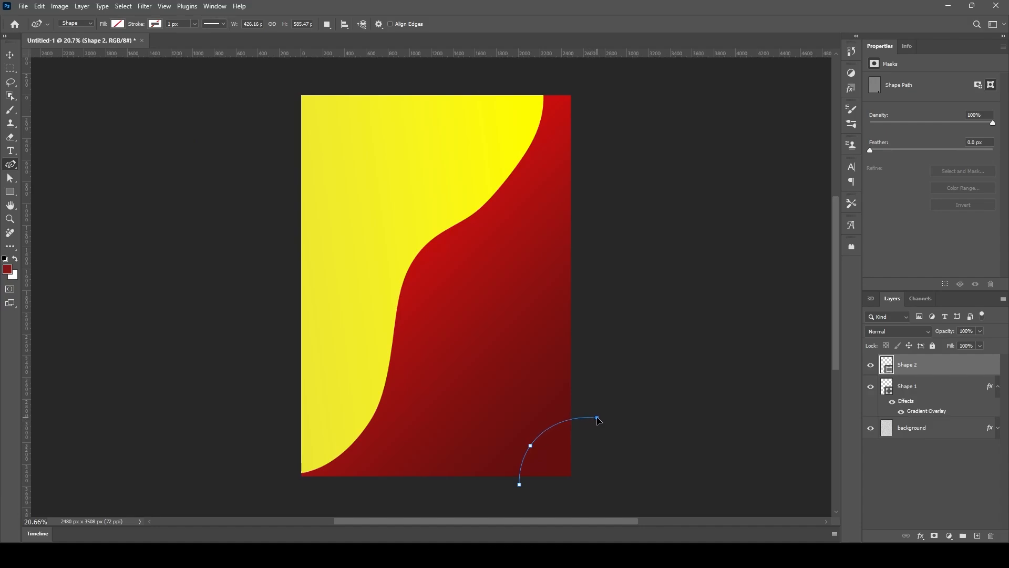
{"action": "left_click", "coordinate": [626, 451]}
{"action": "left_click", "coordinate": [601, 496]}
{"action": "left_click", "coordinate": [533, 508]}
{"action": "left_click", "coordinate": [519, 484]}
{"action": "left_click_drag", "start_coordinate": [537, 439], "coordinate": [527, 436]}
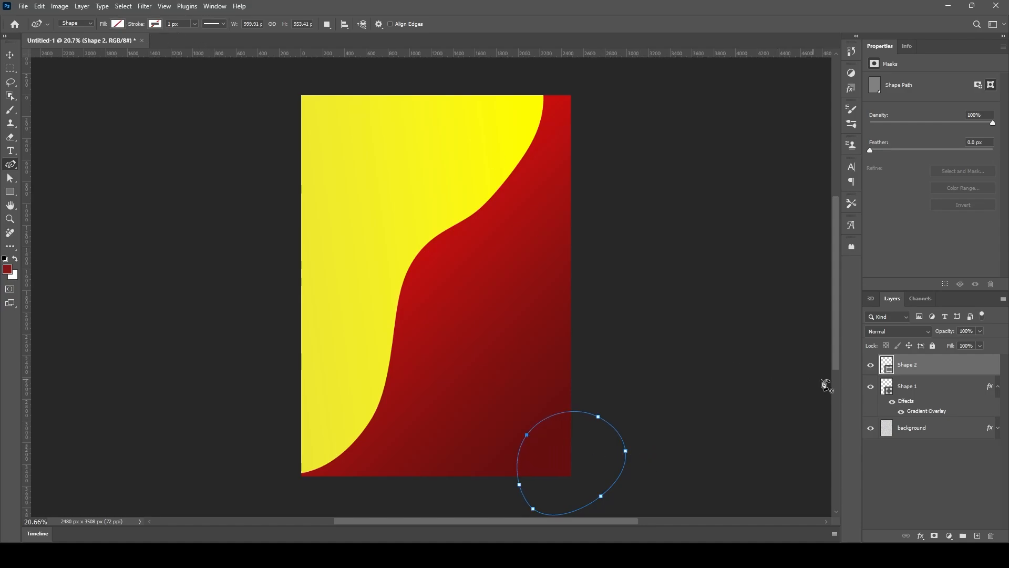
{"action": "left_click", "coordinate": [892, 468]}
Step: Apply a linear yellow gradient overlay at -173° to the rounded Shape 2
{"action": "left_click", "coordinate": [935, 367]}
{"action": "double_click", "coordinate": [944, 368]}
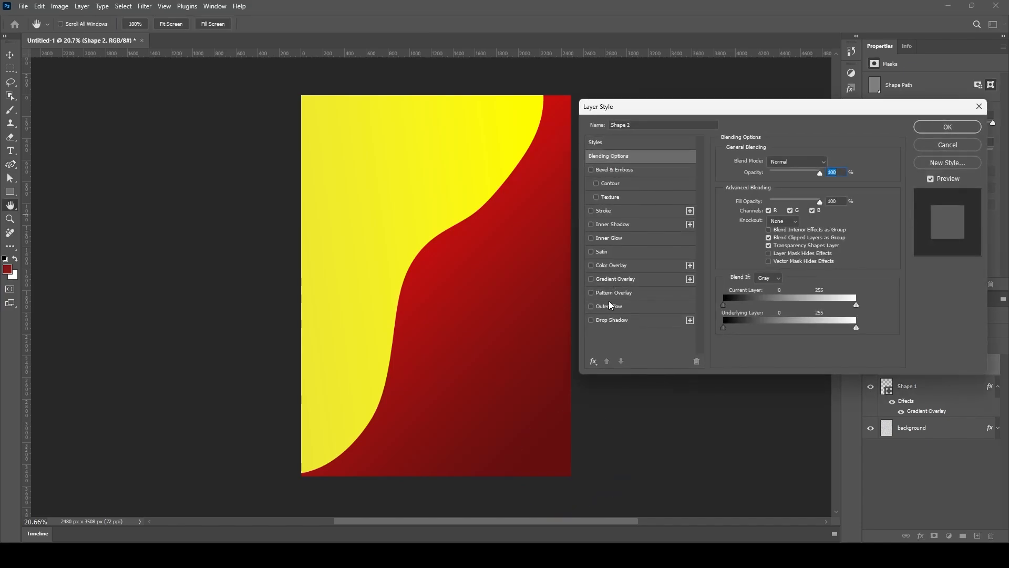
{"action": "left_click", "coordinate": [610, 279]}
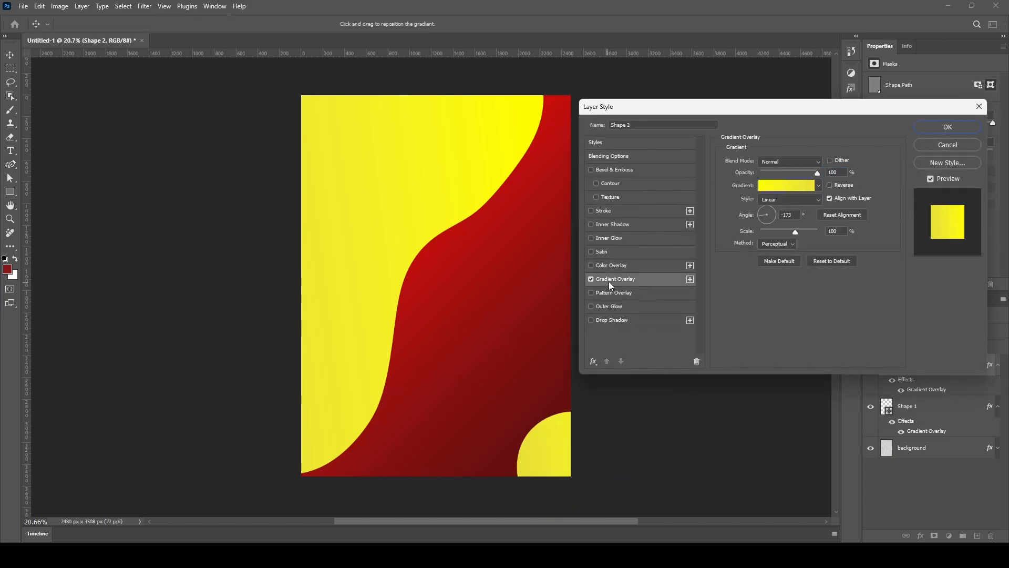
{"action": "left_click", "coordinate": [940, 128]}
{"action": "left_click", "coordinate": [940, 485]}
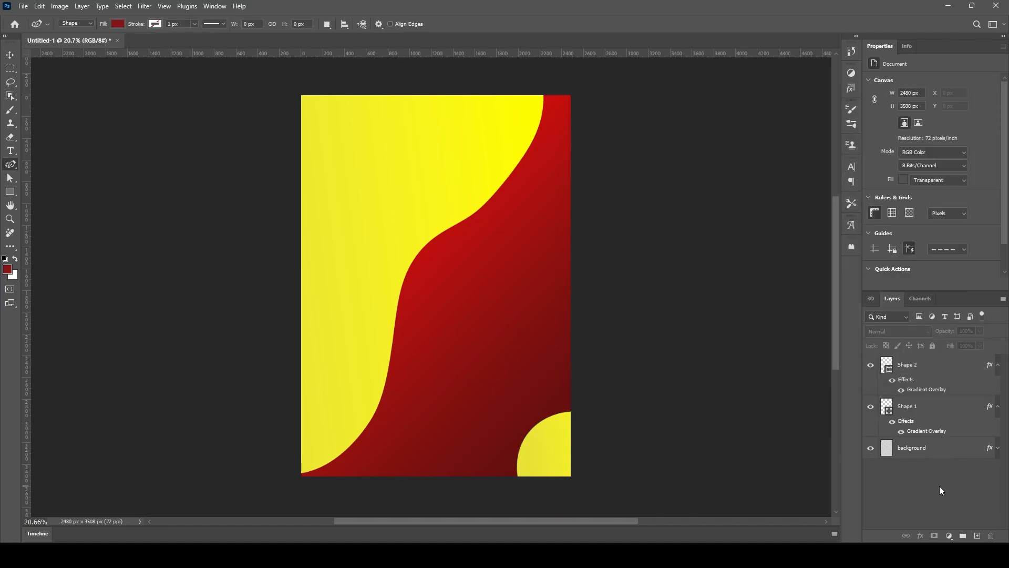
Step: Open Delicious-hamburger-png.png and Untitled design (16).png, and copy the hamburger into the Untitled-1 poster
{"action": "left_click", "coordinate": [25, 8]}
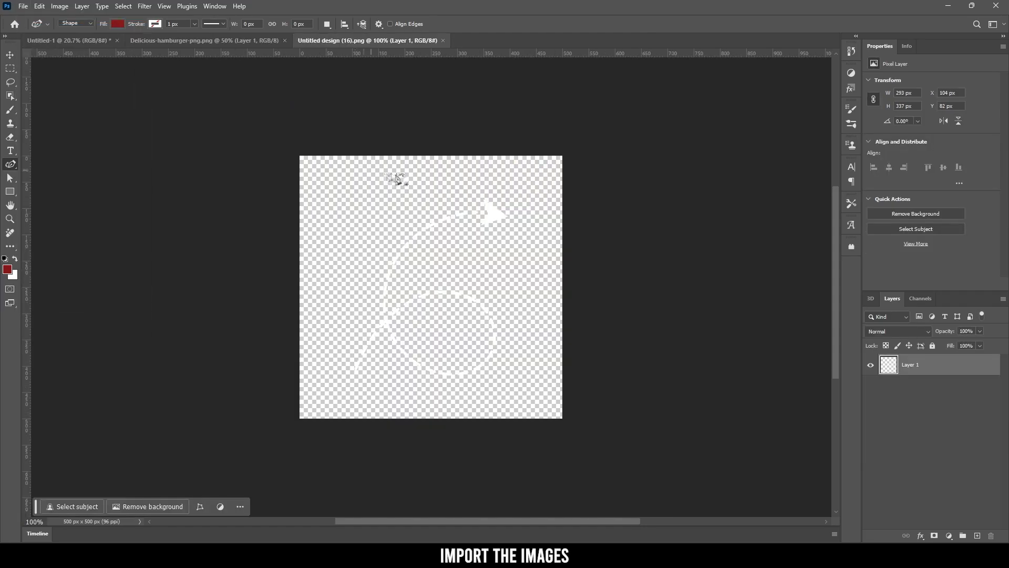
{"action": "left_click", "coordinate": [206, 41]}
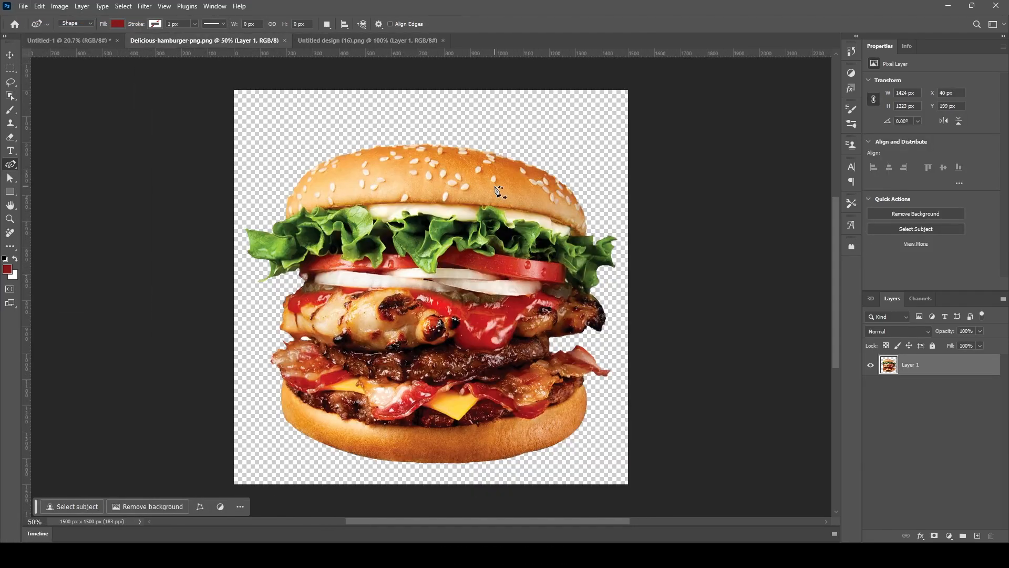
{"action": "key", "text": "v"}
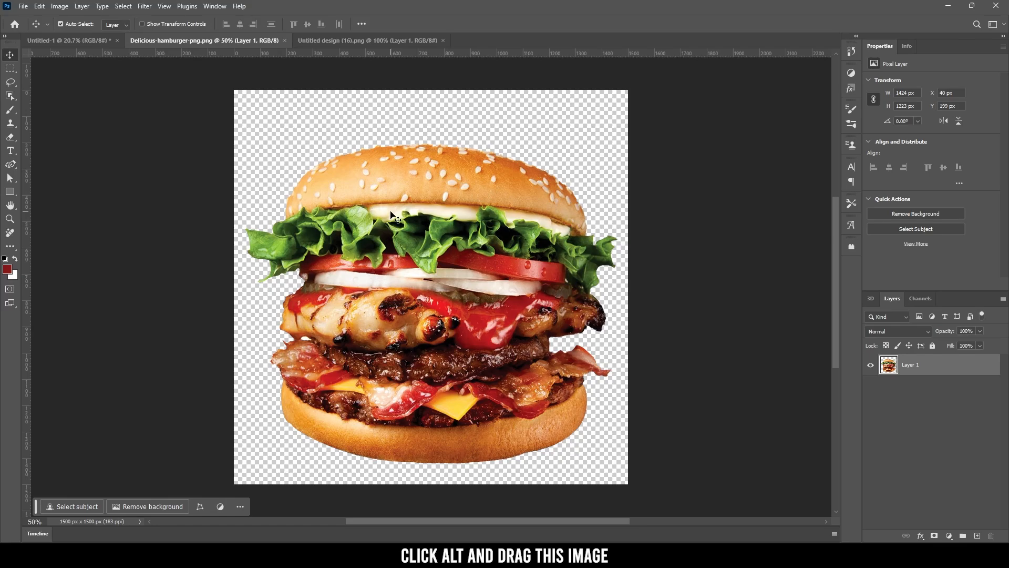
{"action": "left_click_drag", "start_coordinate": [386, 215], "coordinate": [488, 329]}
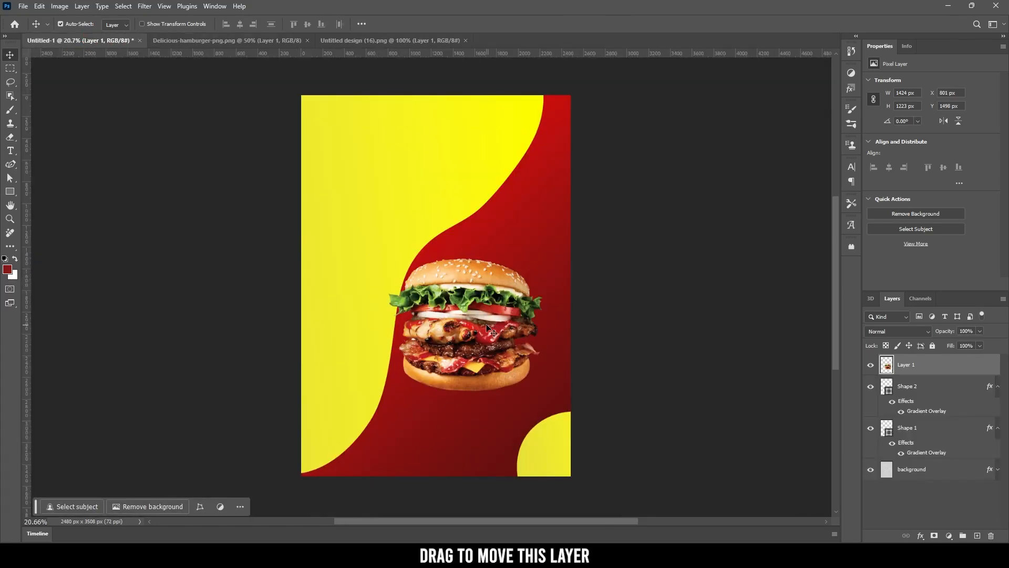
Step: Scale the hamburger to about 117% and position it horizontally centred near the middle of the poster
{"action": "key", "text": "ctrl+t"}
{"action": "left_click_drag", "start_coordinate": [544, 257], "coordinate": [614, 196]}
{"action": "left_click_drag", "start_coordinate": [526, 276], "coordinate": [468, 268]}
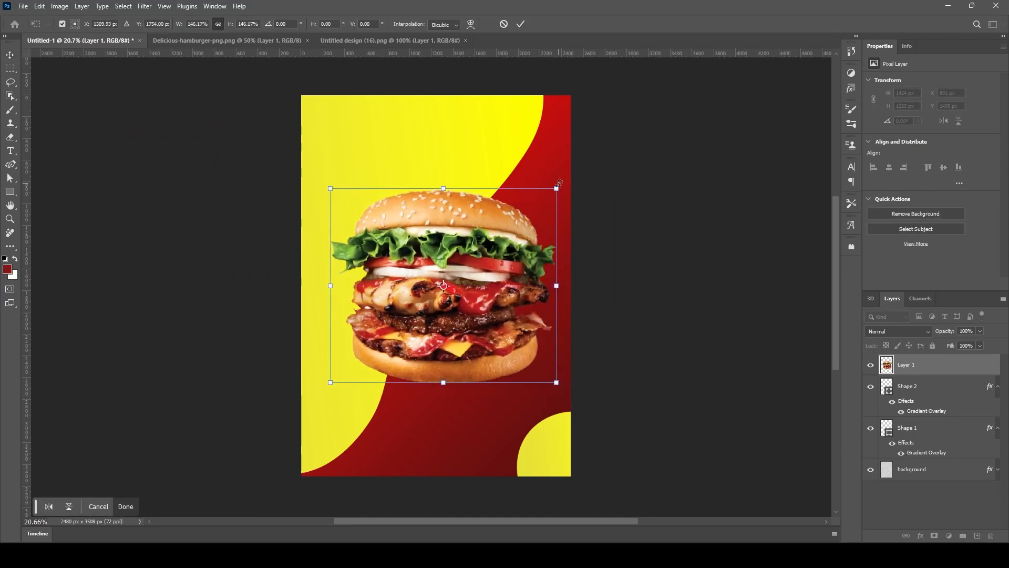
{"action": "left_click_drag", "start_coordinate": [558, 188], "coordinate": [499, 238]}
{"action": "left_click_drag", "start_coordinate": [469, 300], "coordinate": [490, 275]}
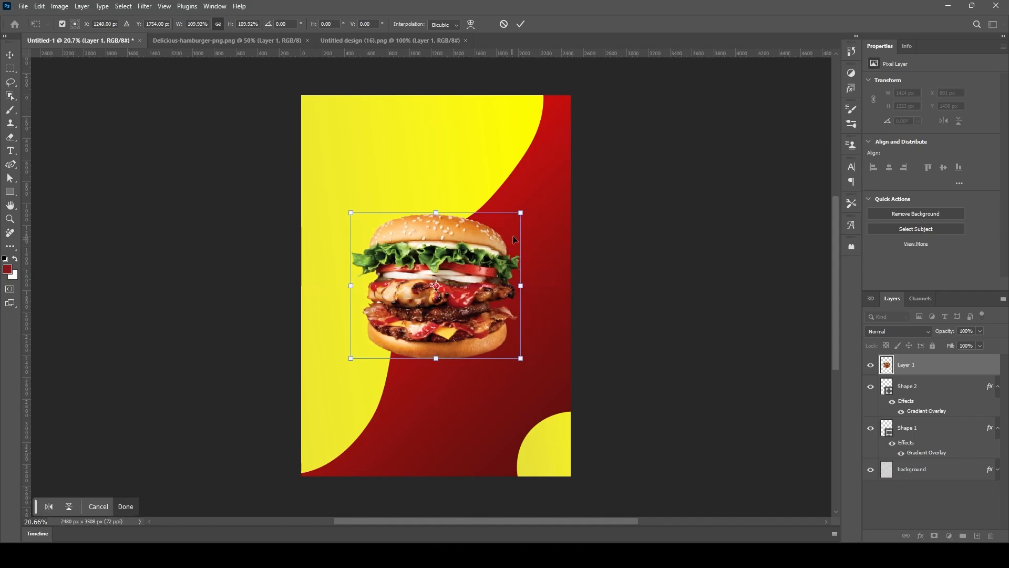
{"action": "left_click_drag", "start_coordinate": [521, 213], "coordinate": [532, 204]}
{"action": "left_click_drag", "start_coordinate": [508, 245], "coordinate": [502, 250]}
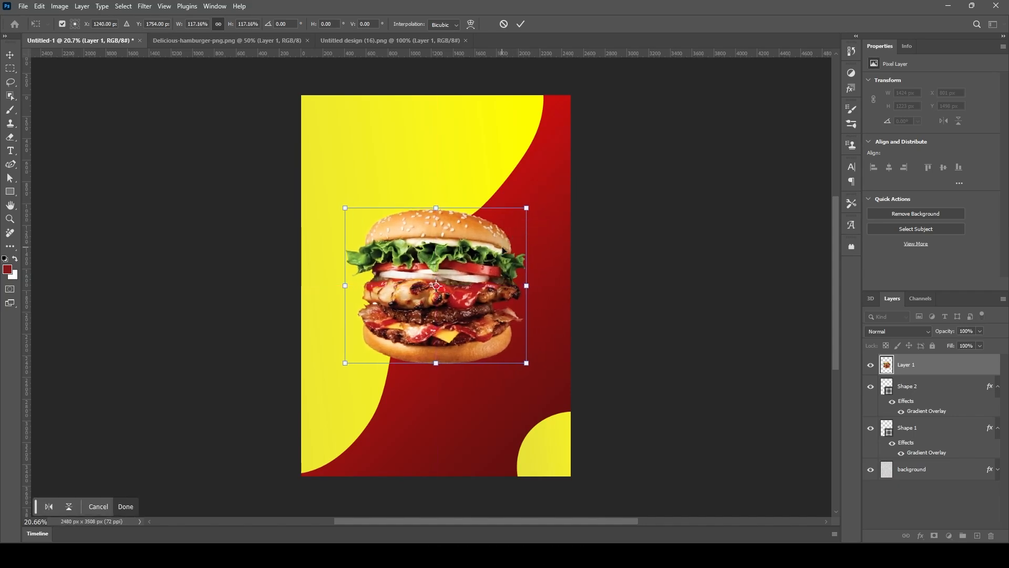
{"action": "left_click", "coordinate": [519, 24]}
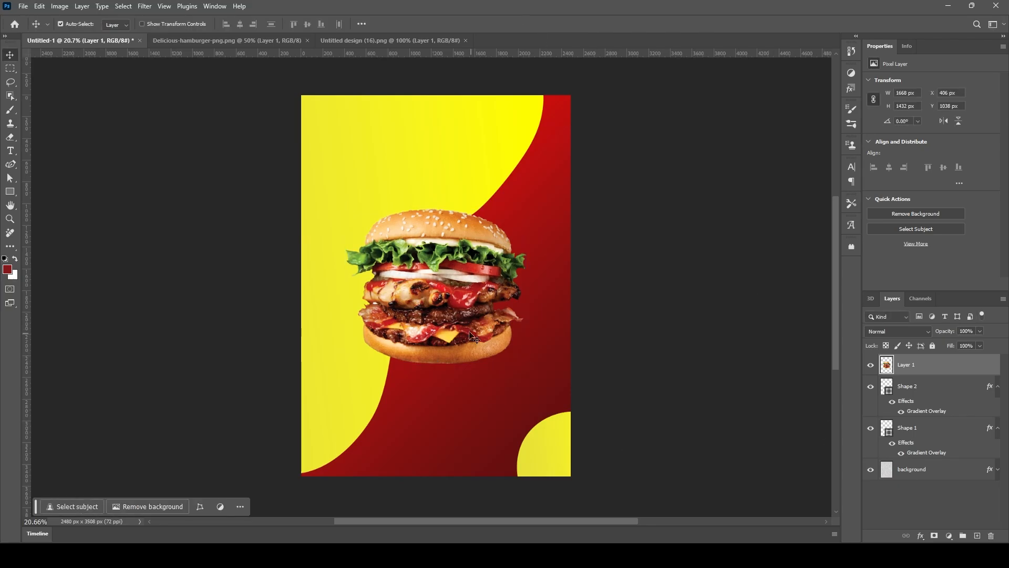
Step: Collapse the effects lists of Shape 2 and Shape 1, and rename the hamburger layer "burger"
{"action": "left_click", "coordinate": [998, 386]}
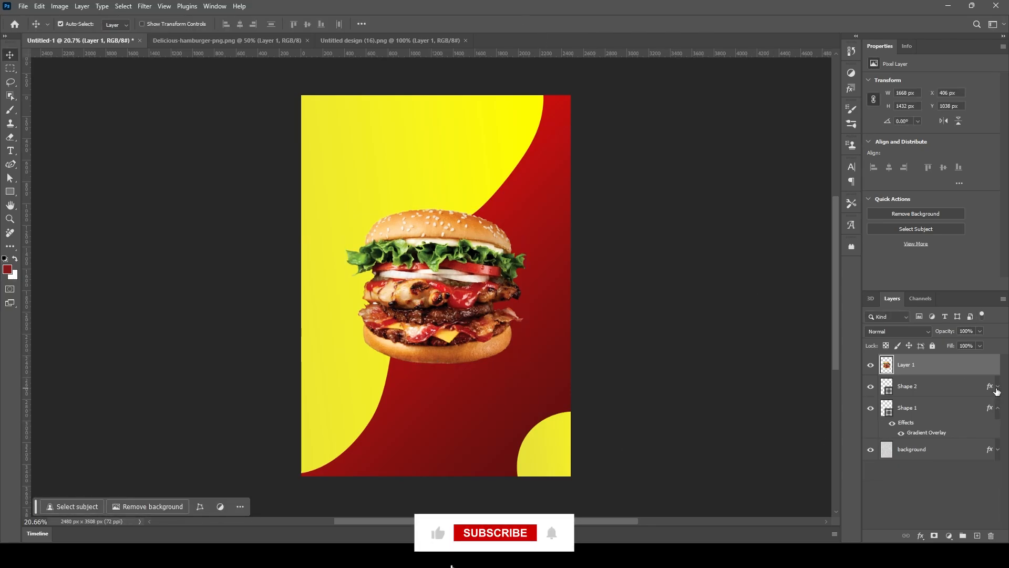
{"action": "left_click", "coordinate": [998, 408]}
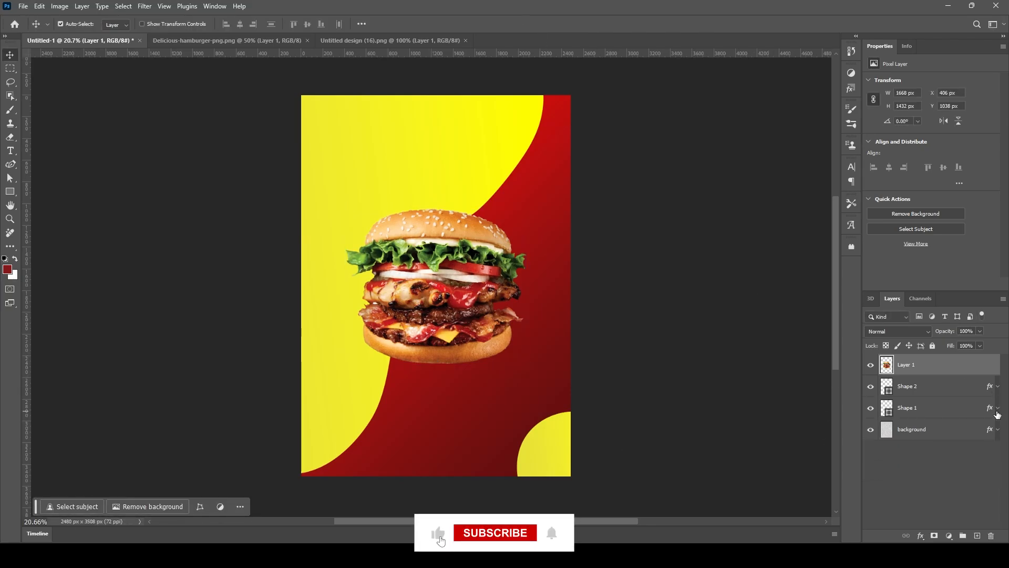
{"action": "double_click", "coordinate": [905, 365]}
{"action": "type", "text": "bu"}
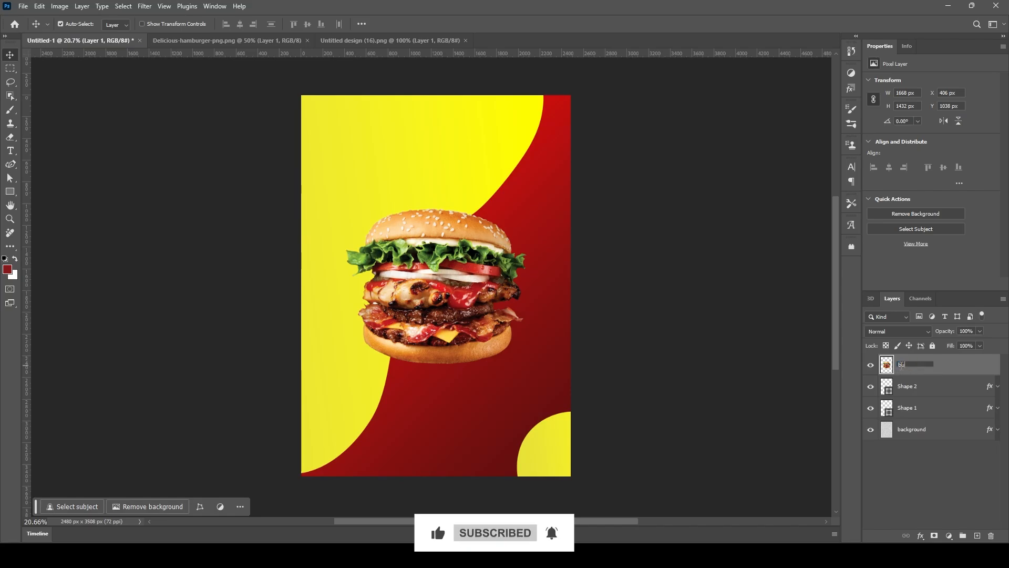
{"action": "type", "text": "rger"}
{"action": "left_click", "coordinate": [959, 485]}
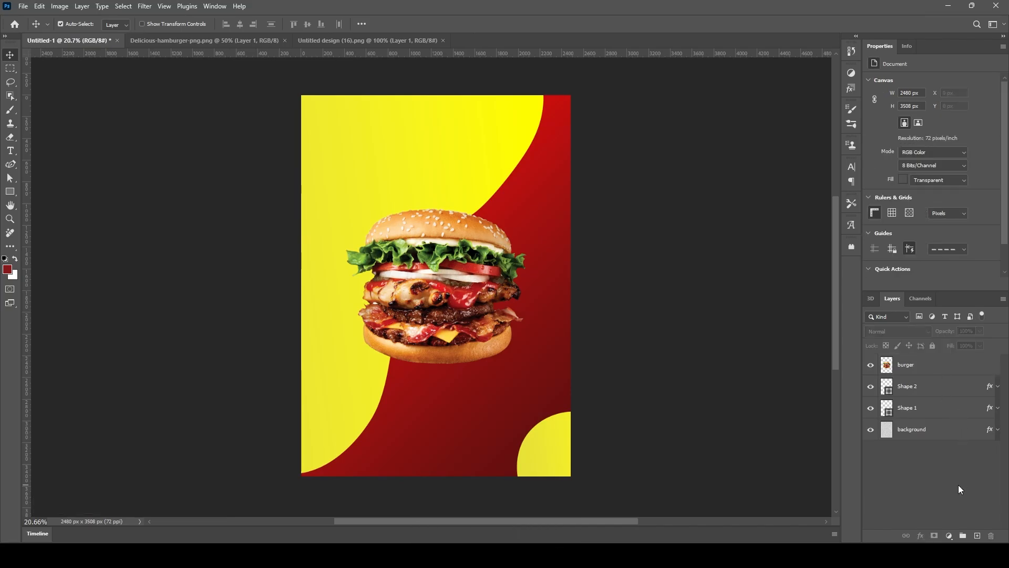
Step: Add a drop shadow to the burger layer with angle 134°, distance 96 px, spread 2% and size 133 px
{"action": "left_click", "coordinate": [938, 365]}
{"action": "double_click", "coordinate": [940, 364]}
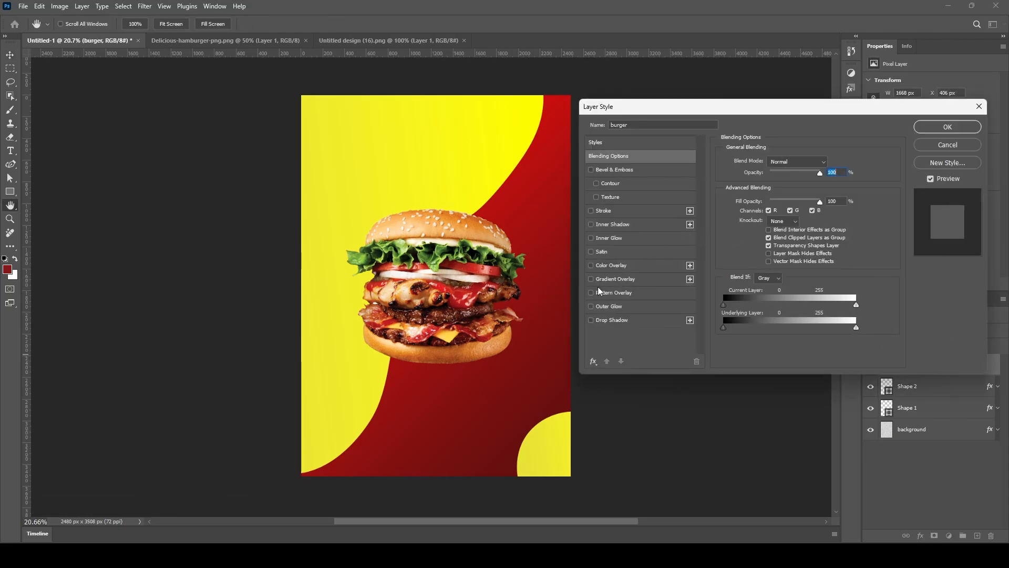
{"action": "left_click", "coordinate": [590, 320]}
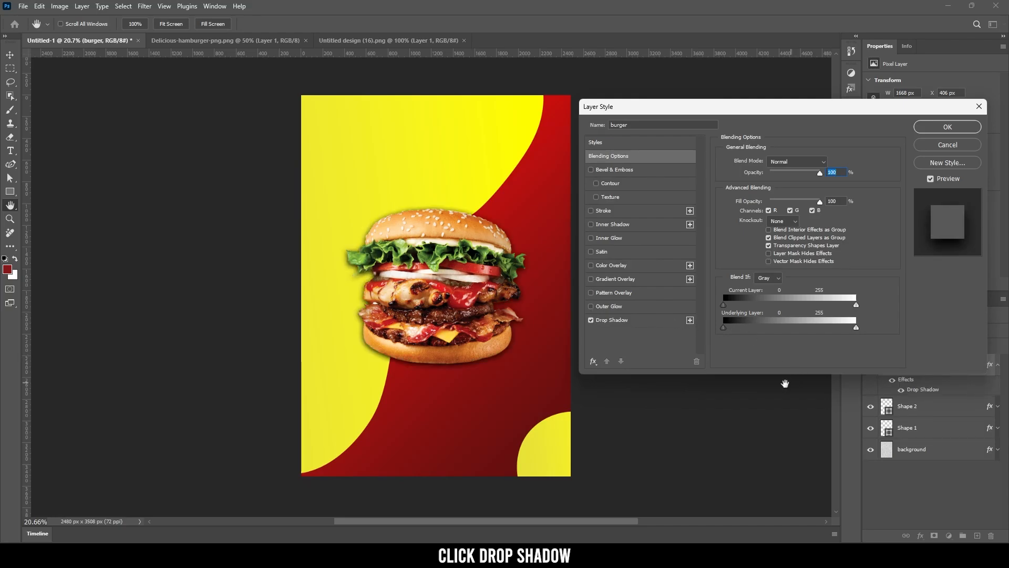
{"action": "left_click", "coordinate": [628, 321]}
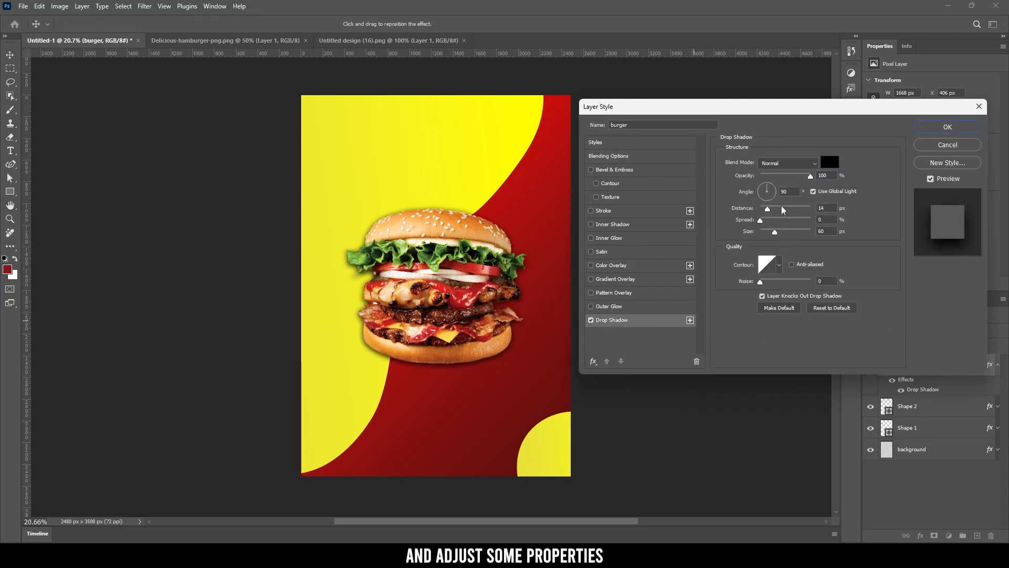
{"action": "left_click_drag", "start_coordinate": [772, 192], "coordinate": [773, 221]}
{"action": "left_click_drag", "start_coordinate": [774, 232], "coordinate": [789, 232]}
{"action": "left_click_drag", "start_coordinate": [768, 186], "coordinate": [762, 187]}
{"action": "left_click_drag", "start_coordinate": [782, 209], "coordinate": [762, 221]}
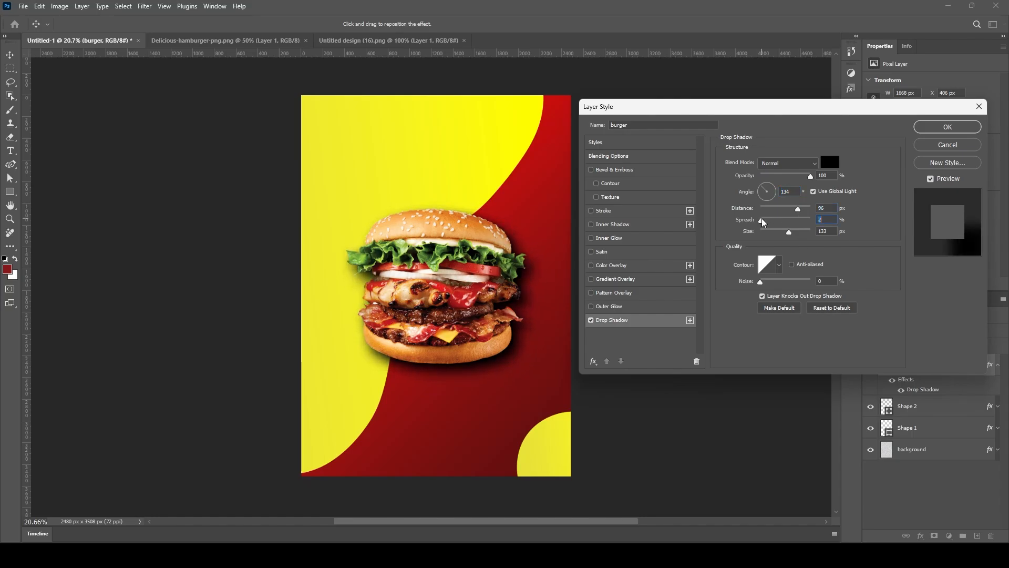
{"action": "left_click", "coordinate": [936, 134]}
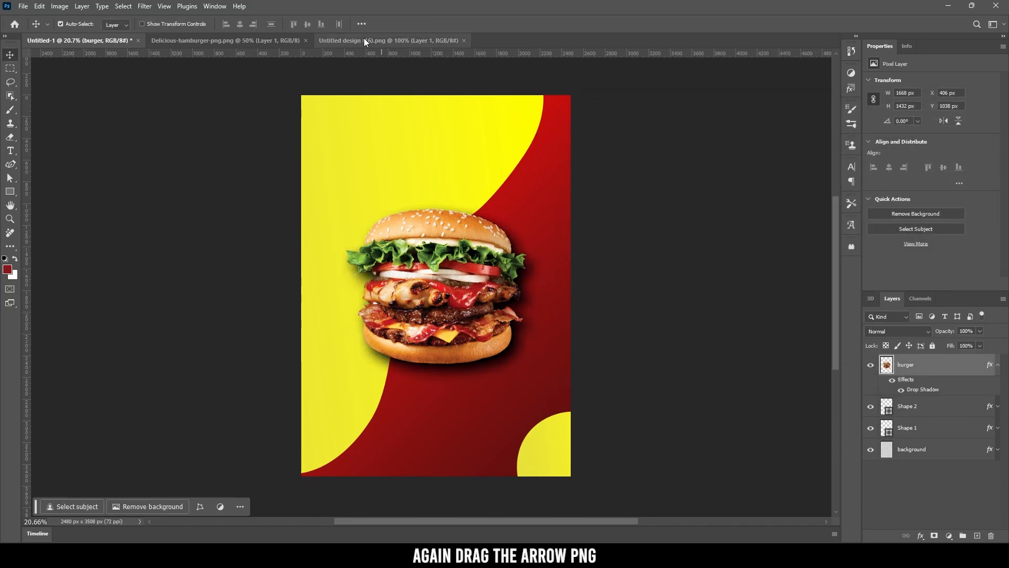
Step: Copy the dashed arrow from Untitled design (16).png into the Untitled-1 poster
{"action": "left_click", "coordinate": [363, 41]}
{"action": "left_click_drag", "start_coordinate": [382, 286], "coordinate": [217, 177]}
{"action": "left_click_drag", "start_coordinate": [386, 319], "coordinate": [430, 301]}
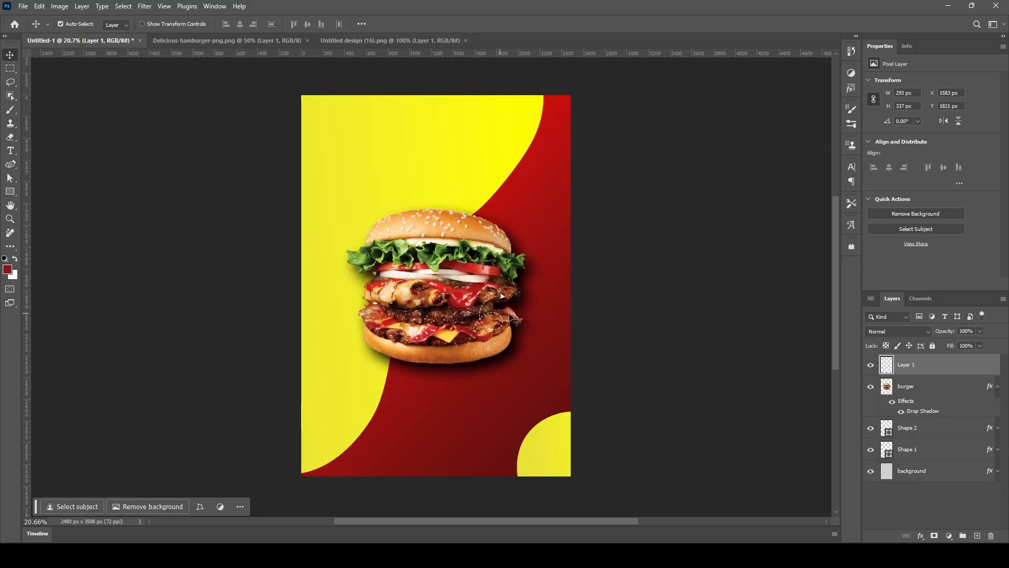
Step: Lock the burger, Shape 2, Shape 1 and background layers, and rename the new layer "arrow"
{"action": "left_click", "coordinate": [951, 380]}
{"action": "left_click", "coordinate": [912, 450], "text": "shift"}
{"action": "left_click", "coordinate": [933, 346]}
{"action": "double_click", "coordinate": [906, 364]}
{"action": "type", "text": "arrow"}
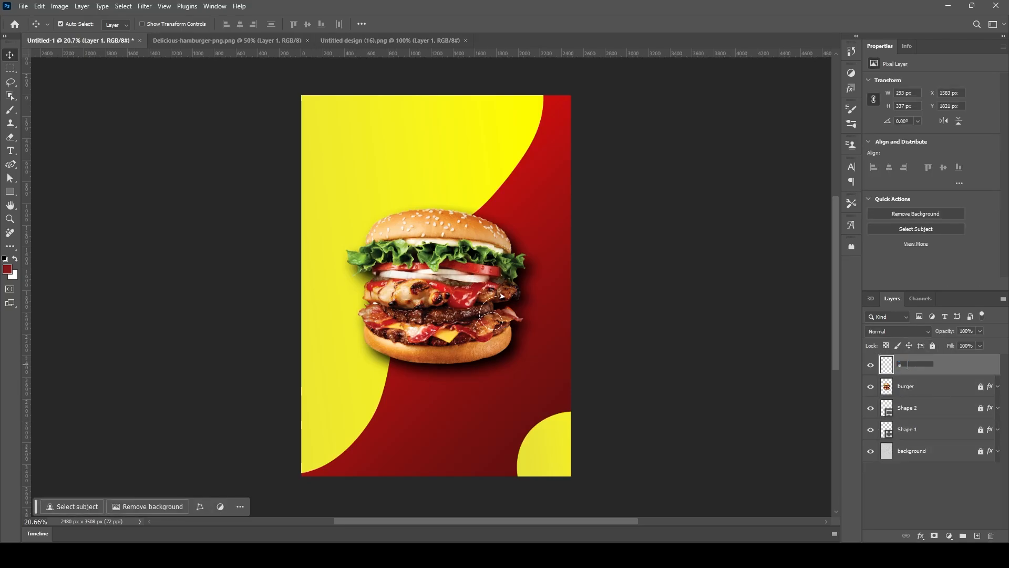
{"action": "key", "text": "Return"}
Step: Scale the arrow to about 154%, rotate it about -25° at the burger's upper-right edge, and stack its layer beneath the burger
{"action": "left_click", "coordinate": [503, 299]}
{"action": "scroll", "coordinate": [499, 303], "scroll_direction": "up", "scroll_amount": 3}
{"action": "scroll", "coordinate": [631, 335], "scroll_direction": "down", "scroll_amount": 3}
{"action": "left_click_drag", "start_coordinate": [554, 308], "coordinate": [611, 171]}
{"action": "key", "text": "ctrl+t"}
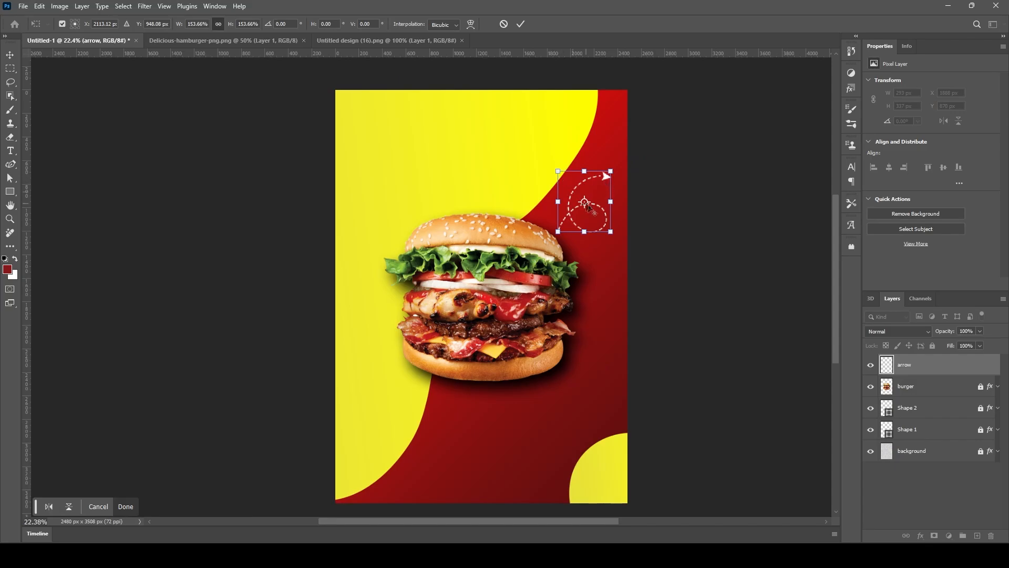
{"action": "left_click_drag", "start_coordinate": [626, 160], "coordinate": [605, 145]}
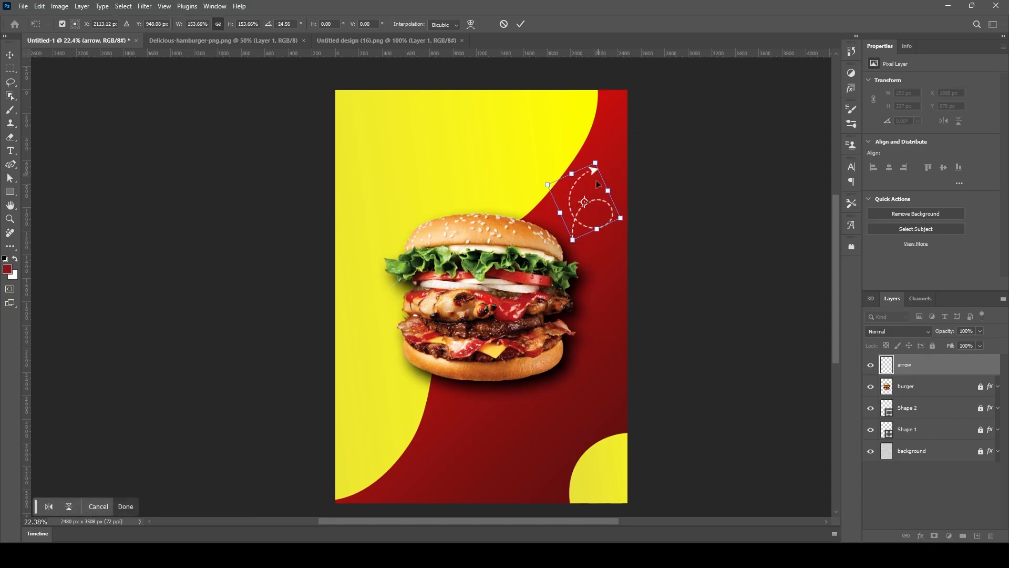
{"action": "left_click_drag", "start_coordinate": [598, 201], "coordinate": [583, 216]}
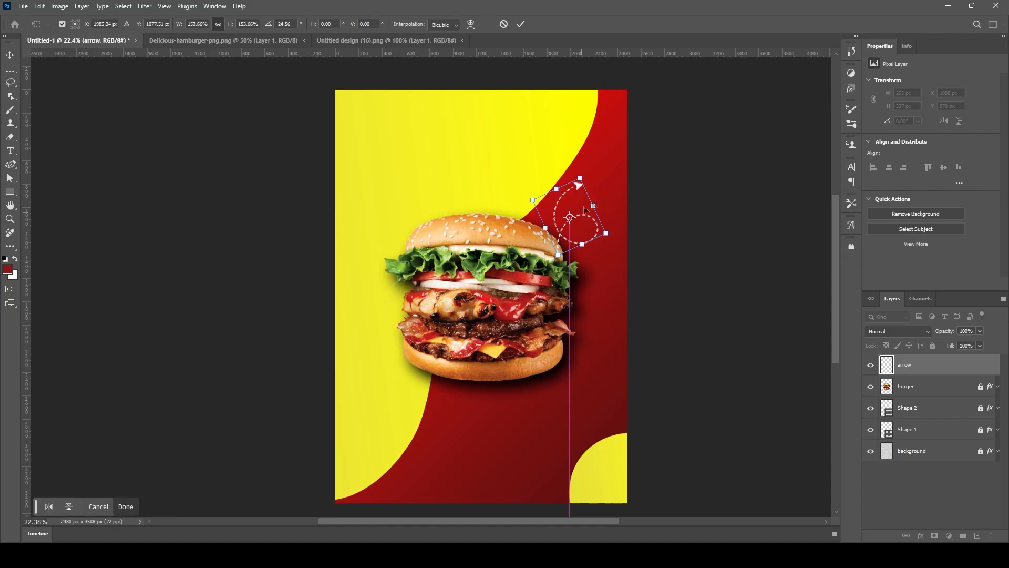
{"action": "left_click_drag", "start_coordinate": [924, 369], "coordinate": [925, 397]}
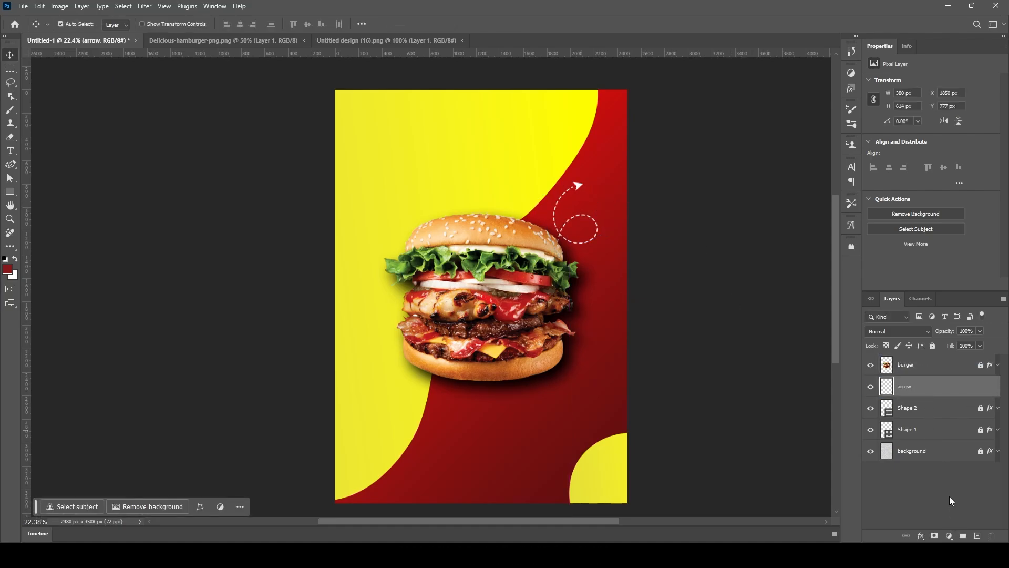
{"action": "left_click", "coordinate": [950, 498]}
Step: Add the two-line text "45% off" above the burger and colour it white (ffffff)
{"action": "key", "text": "t"}
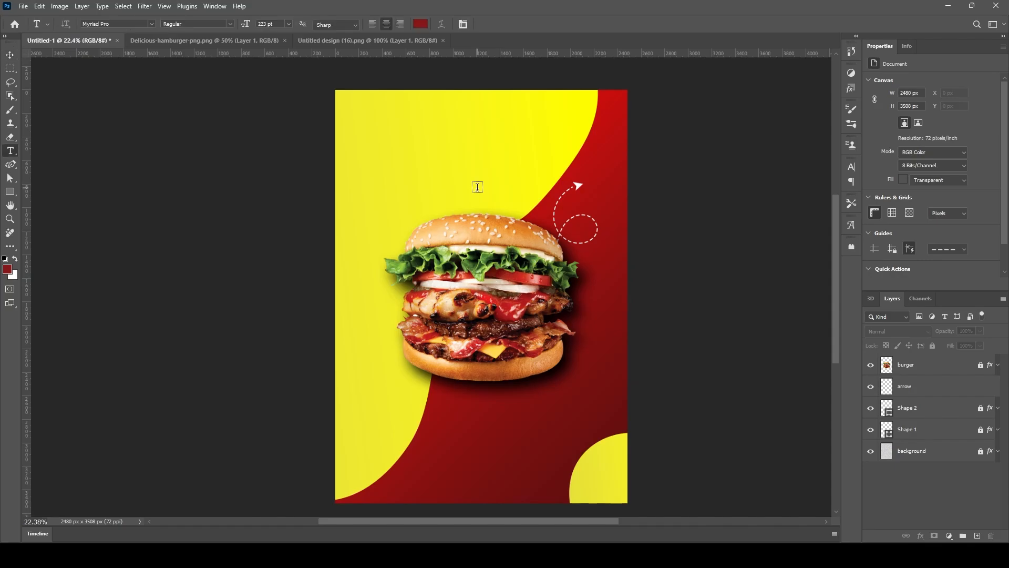
{"action": "left_click", "coordinate": [468, 154]}
{"action": "type", "text": "45% "}
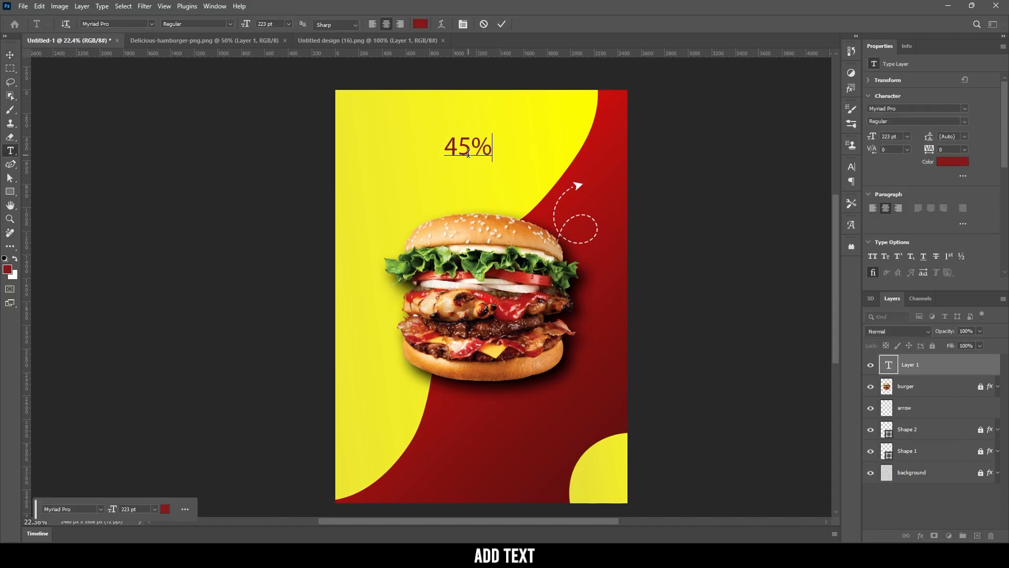
{"action": "type", "text": "off"}
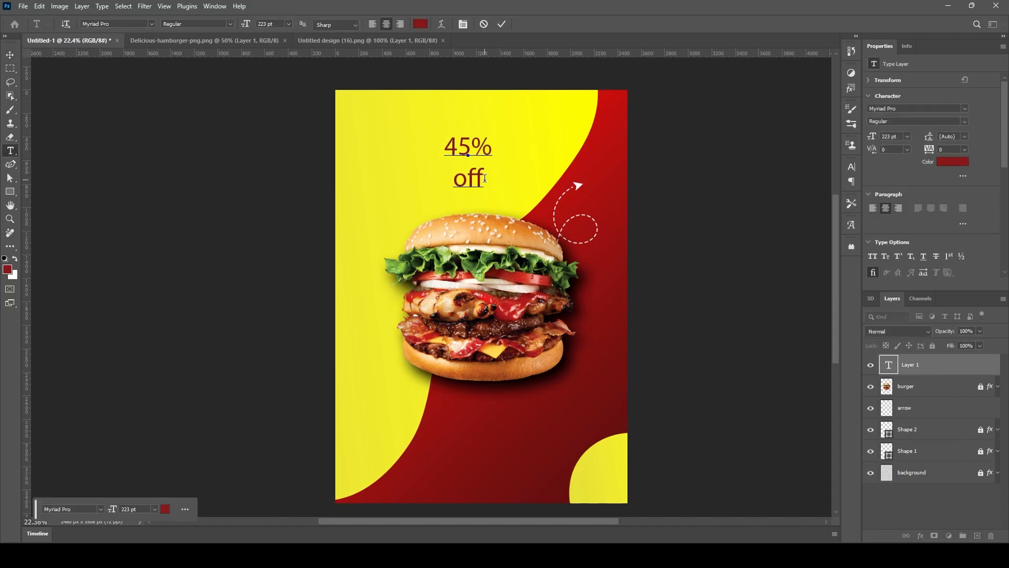
{"action": "left_click_drag", "start_coordinate": [485, 179], "coordinate": [444, 137]}
{"action": "left_click", "coordinate": [952, 166]}
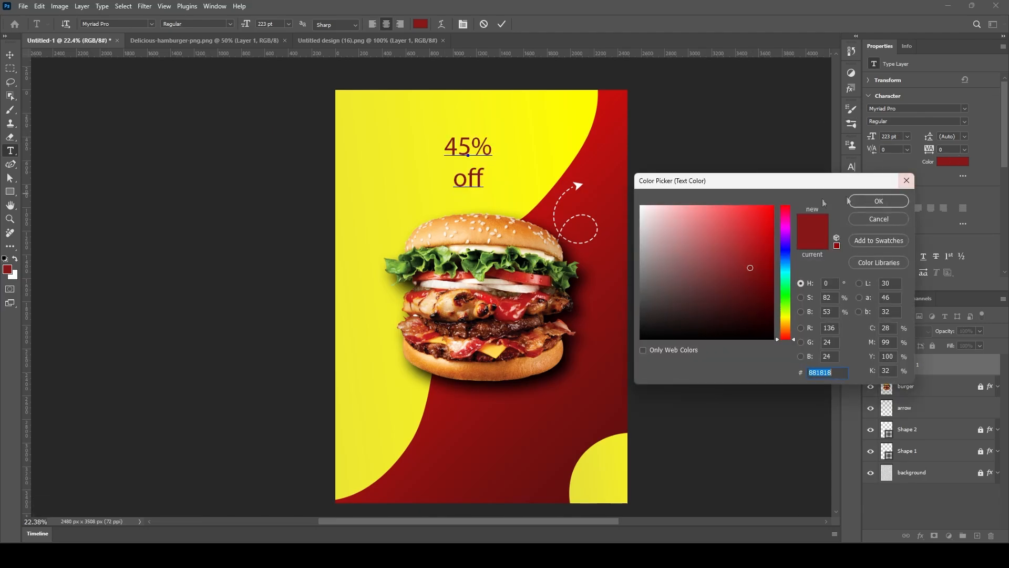
{"action": "type", "text": "ffffff"}
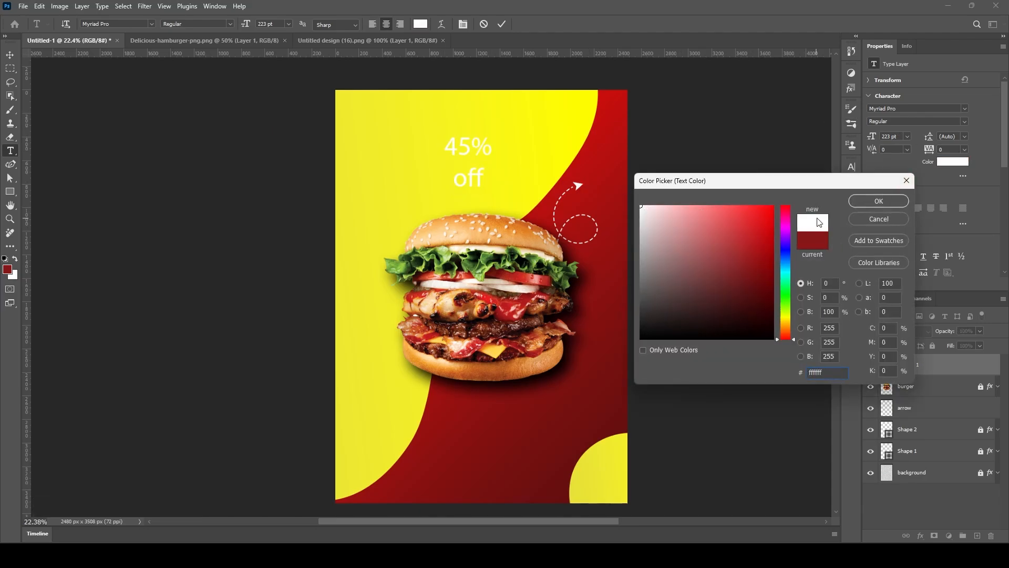
{"action": "left_click", "coordinate": [888, 201]}
Step: Set the "45% off" text to the Jack Frost font at 154 pt with 133 pt leading
{"action": "left_click", "coordinate": [966, 110]}
{"action": "left_click", "coordinate": [920, 417]}
{"action": "left_click_drag", "start_coordinate": [929, 136], "coordinate": [849, 137]}
Step: Move the "45% off" text to the arrow's tip on the red area and rotate it about 30°
{"action": "left_click", "coordinate": [9, 54]}
{"action": "left_click_drag", "start_coordinate": [475, 146], "coordinate": [645, 160]}
{"action": "left_click", "coordinate": [643, 186]}
{"action": "key", "text": "ctrl+t"}
{"action": "left_click", "coordinate": [520, 23]}
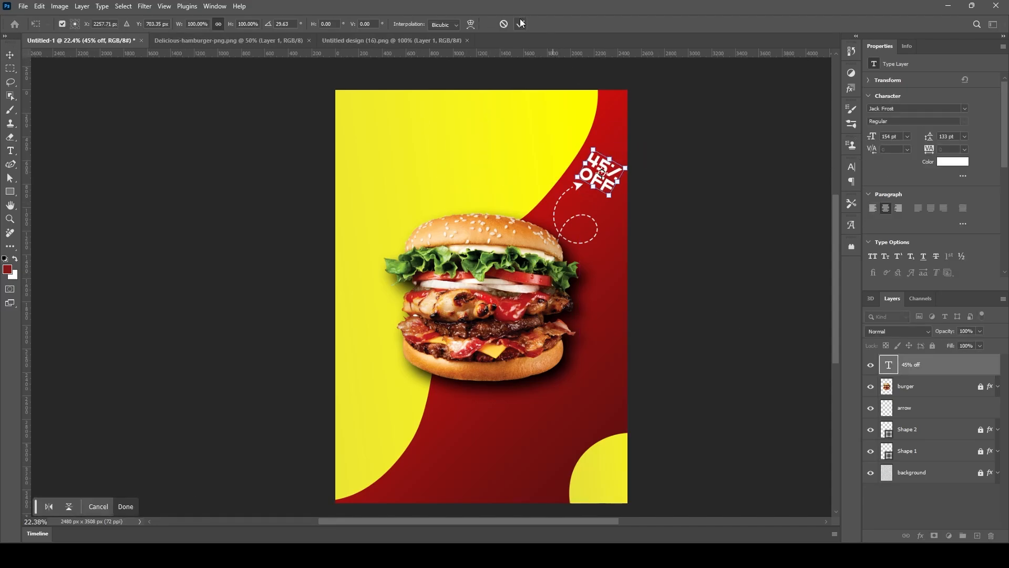
Step: Add the text "TASTY" on the yellow area above the burger and colour it dark red (7c1110) sampled from the background
{"action": "key", "text": "t"}
{"action": "left_click", "coordinate": [432, 144]}
{"action": "type", "text": "TAST"}
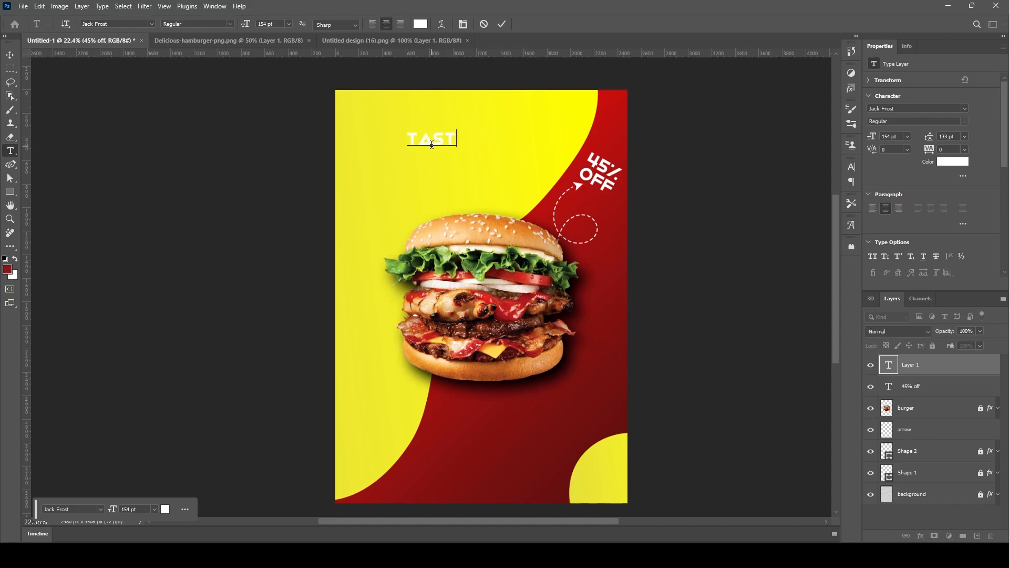
{"action": "type", "text": "Y"}
{"action": "key", "text": "ctrl+a"}
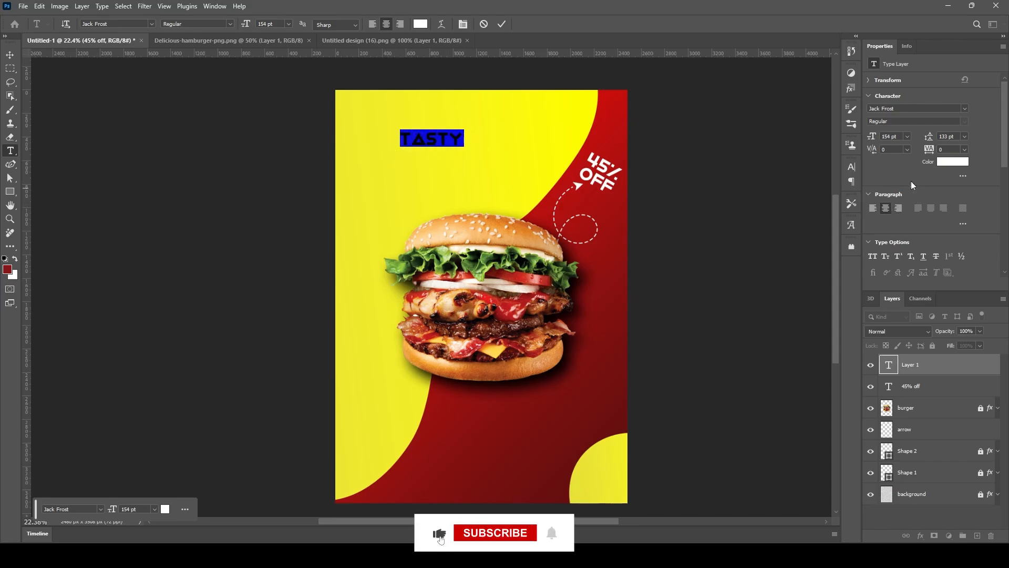
{"action": "left_click", "coordinate": [953, 167]}
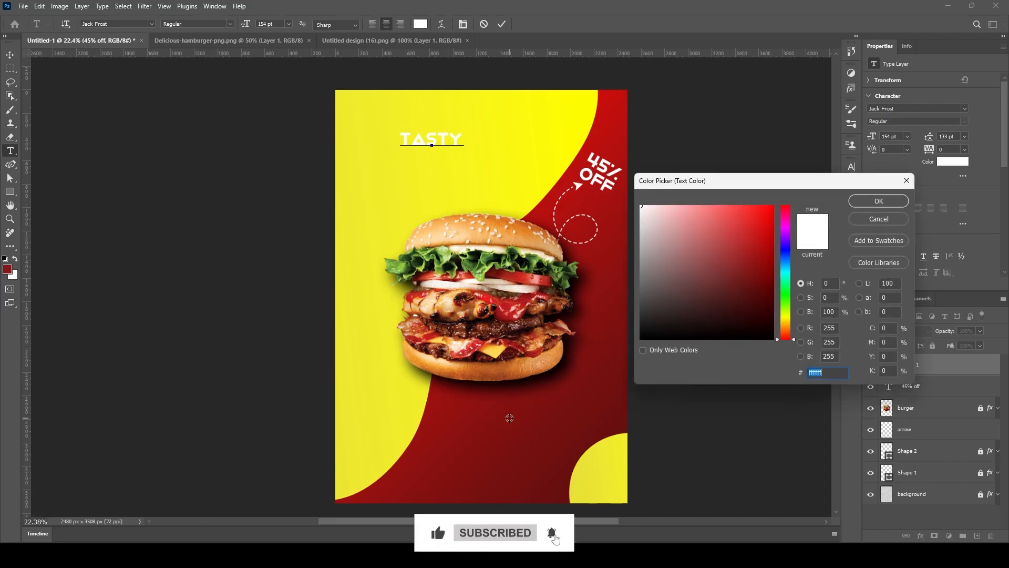
{"action": "left_click", "coordinate": [556, 407]}
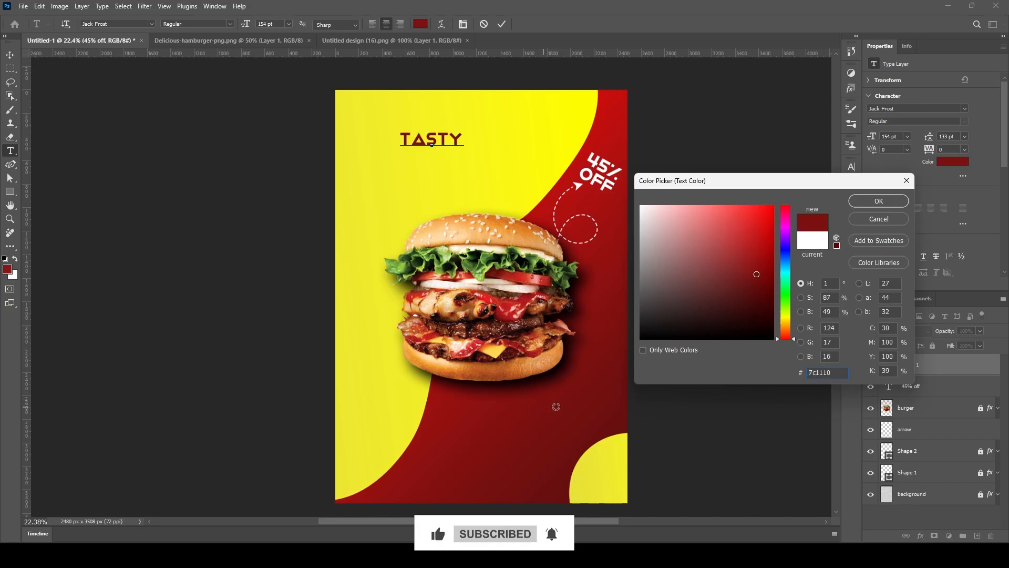
{"action": "left_click", "coordinate": [876, 203]}
Step: Change the TASTY text's font to LEMON MILK Medium and commit the text
{"action": "left_click", "coordinate": [963, 108]}
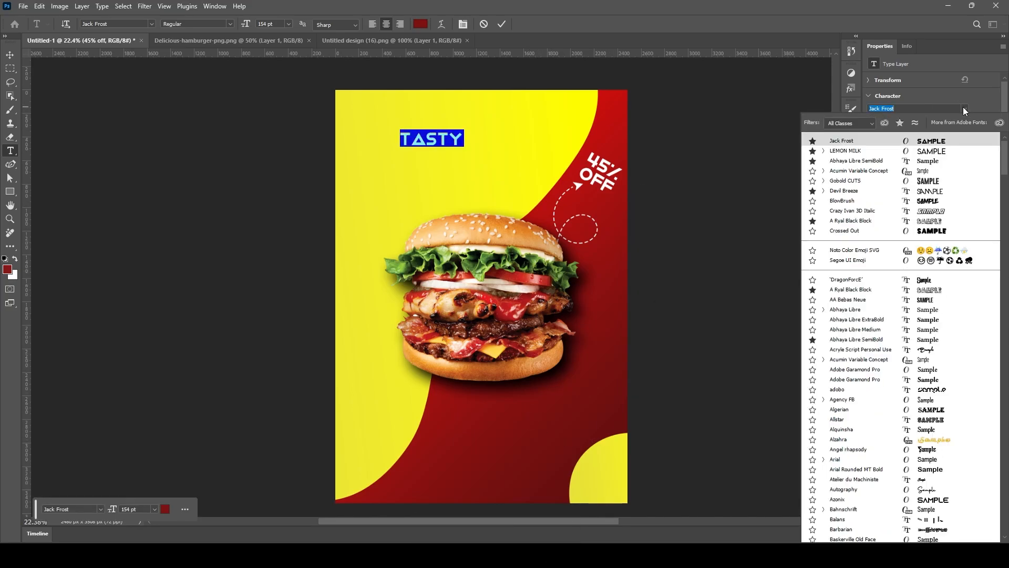
{"action": "type", "text": "LEMON MILK"}
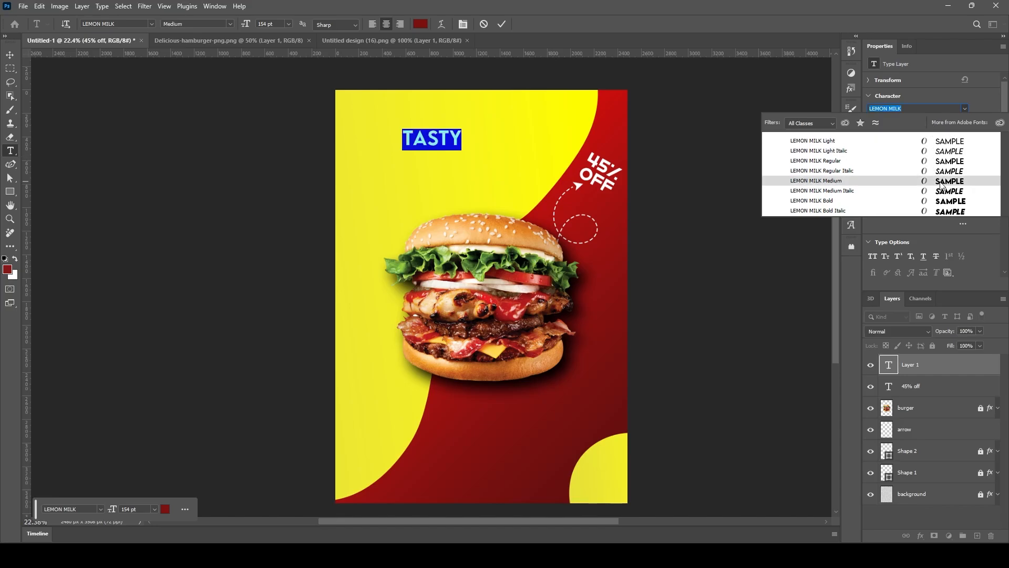
{"action": "left_click", "coordinate": [940, 184]}
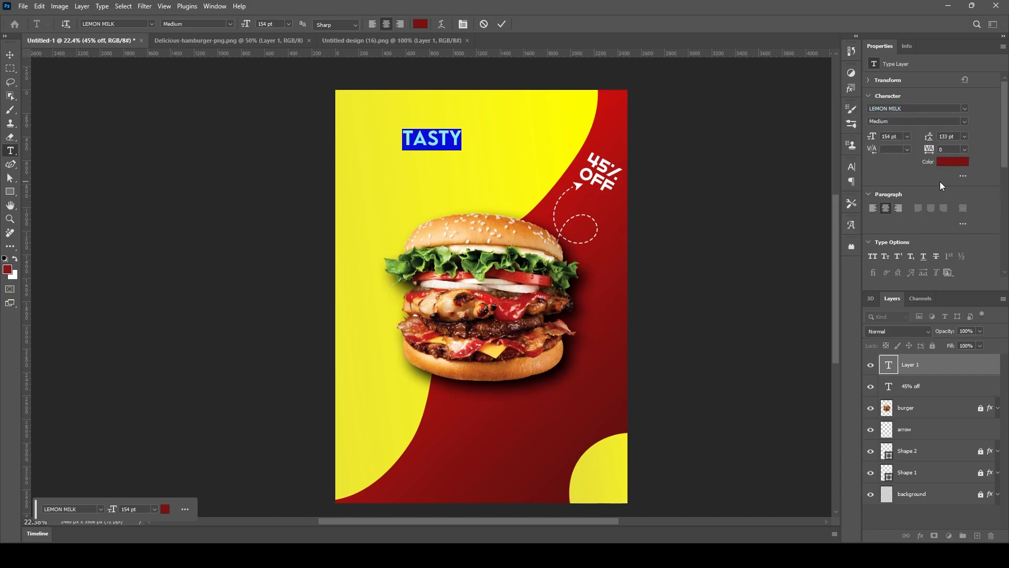
{"action": "left_click", "coordinate": [504, 25]}
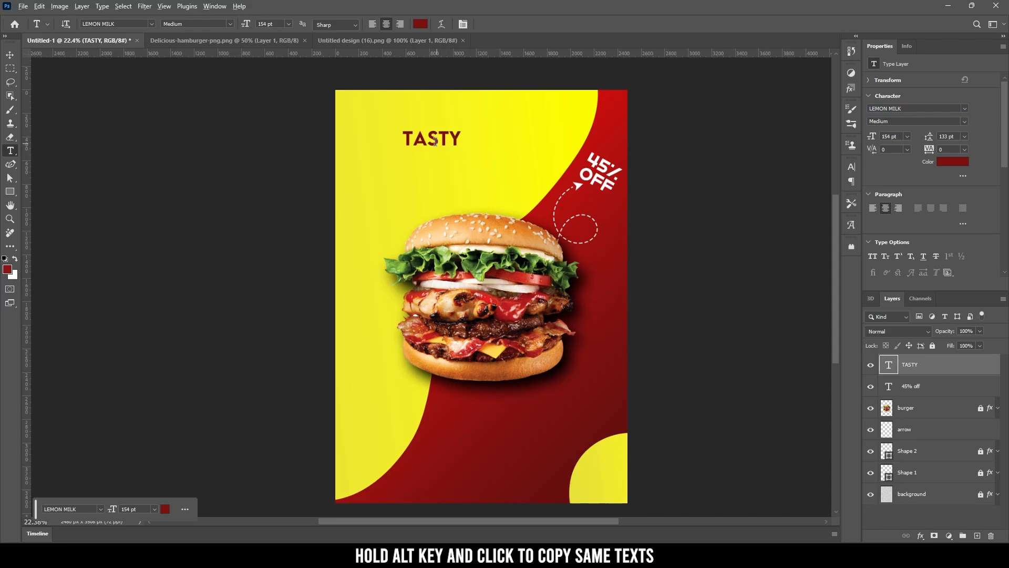
Step: Duplicate the TASTY text directly beneath the original and change the copy's wording to "BURGER"
{"action": "left_click", "coordinate": [10, 54]}
{"action": "left_click_drag", "start_coordinate": [433, 142], "coordinate": [433, 162]}
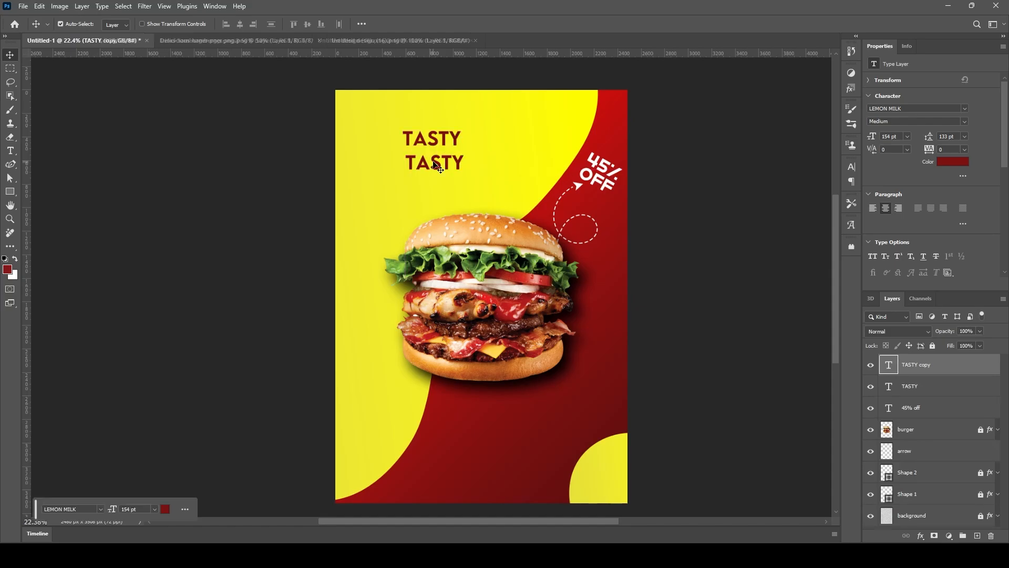
{"action": "double_click", "coordinate": [433, 160]}
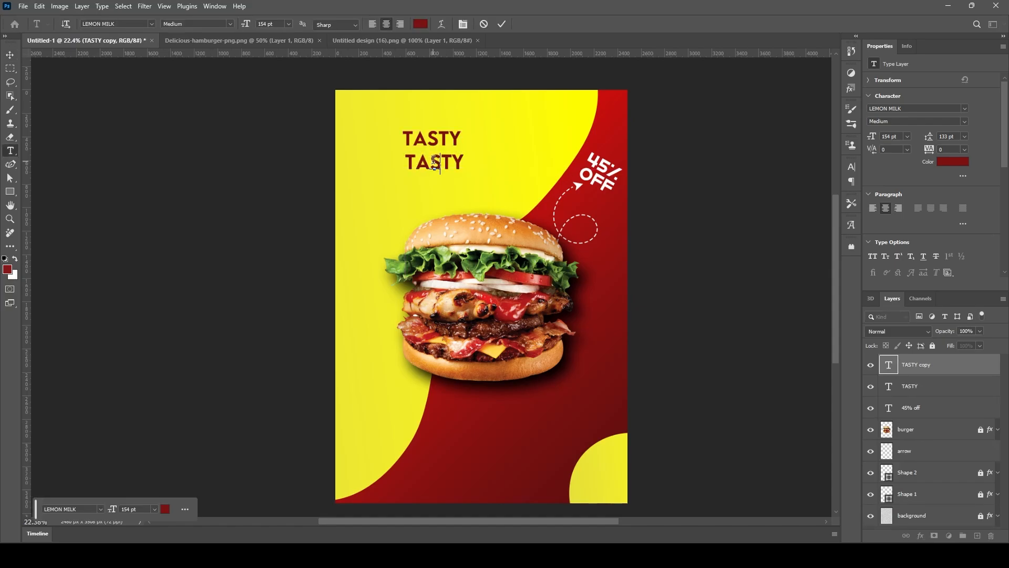
{"action": "type", "text": "BURGER"}
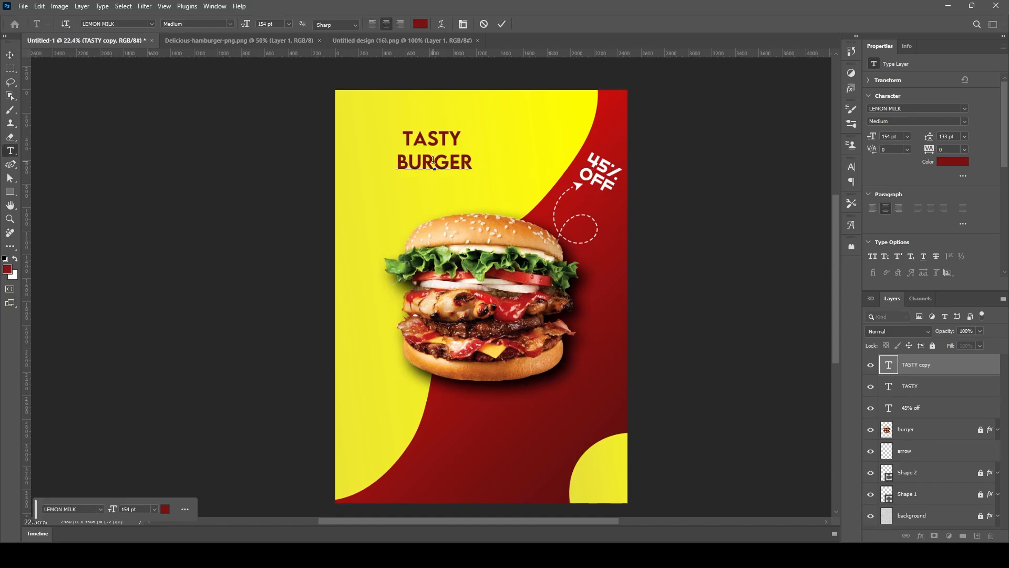
Step: Change the BURGER text's font to BlowBrush Regular and commit the text
{"action": "key", "text": "shift+Left"}
{"action": "key", "text": "shift+Left"}
{"action": "key", "text": "shift+Left"}
{"action": "key", "text": "shift+Left"}
{"action": "key", "text": "shift+Left"}
{"action": "key", "text": "shift+Left"}
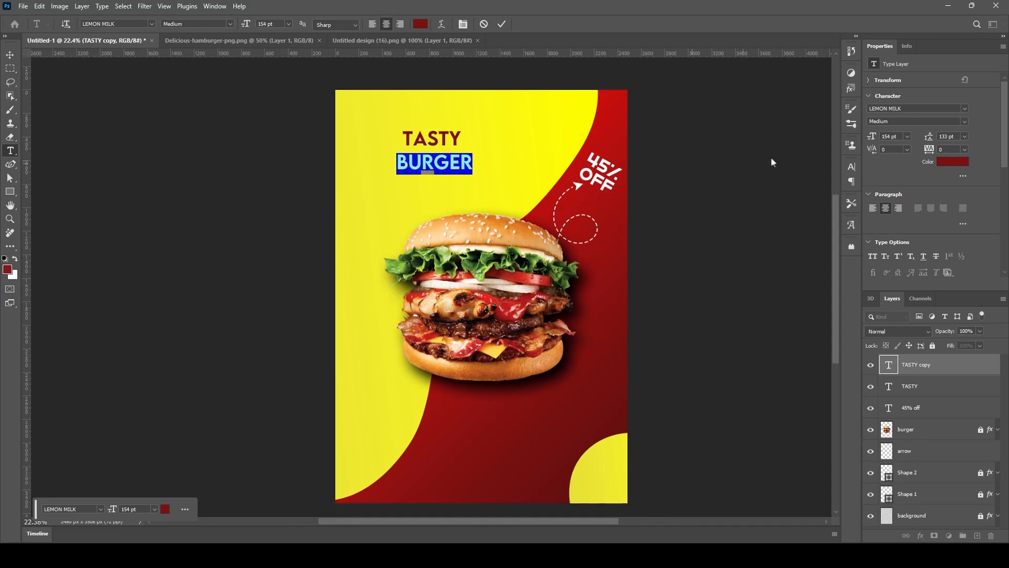
{"action": "left_click", "coordinate": [965, 108]}
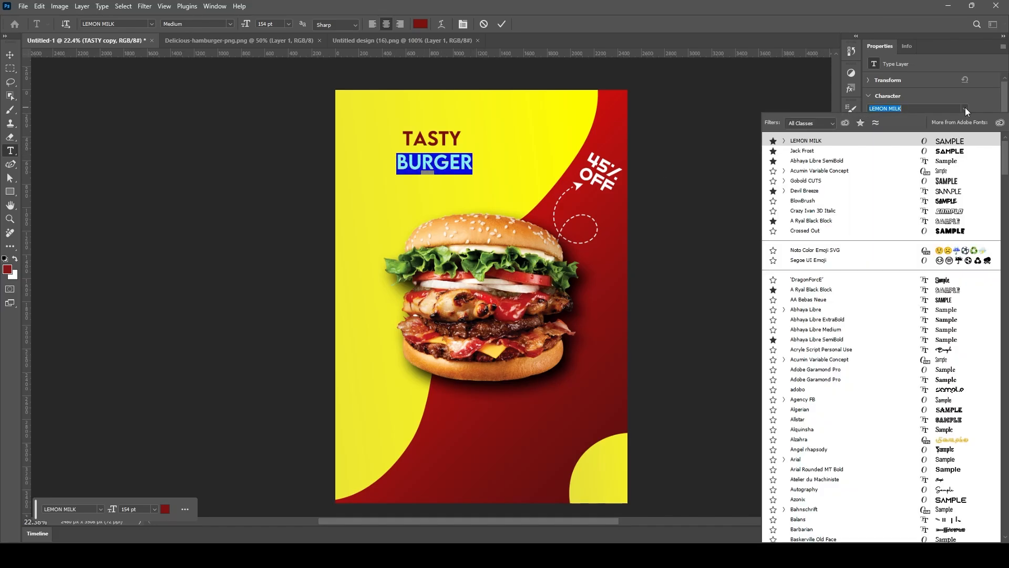
{"action": "left_click", "coordinate": [954, 201]}
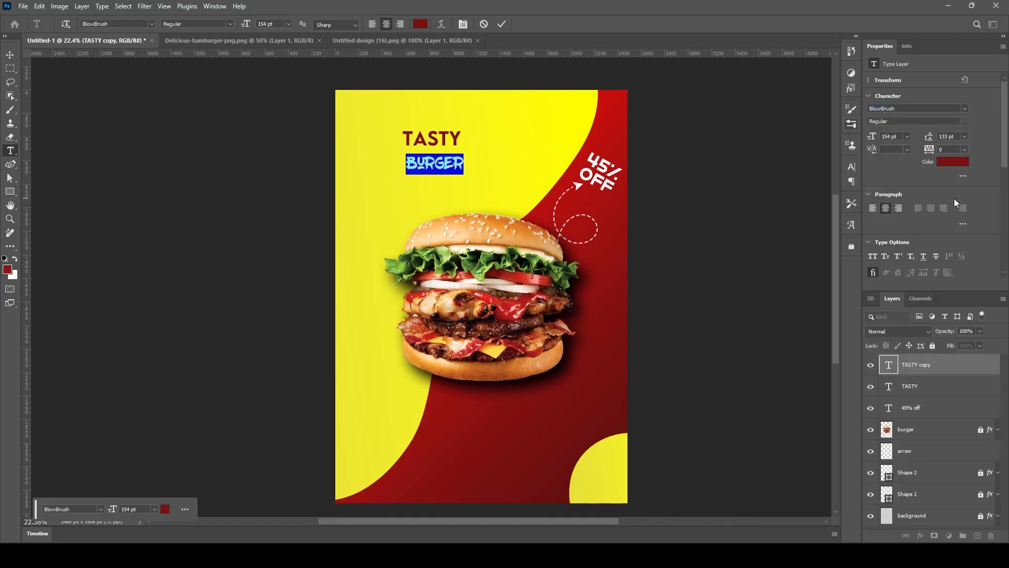
{"action": "left_click", "coordinate": [501, 24]}
{"action": "key", "text": "v"}
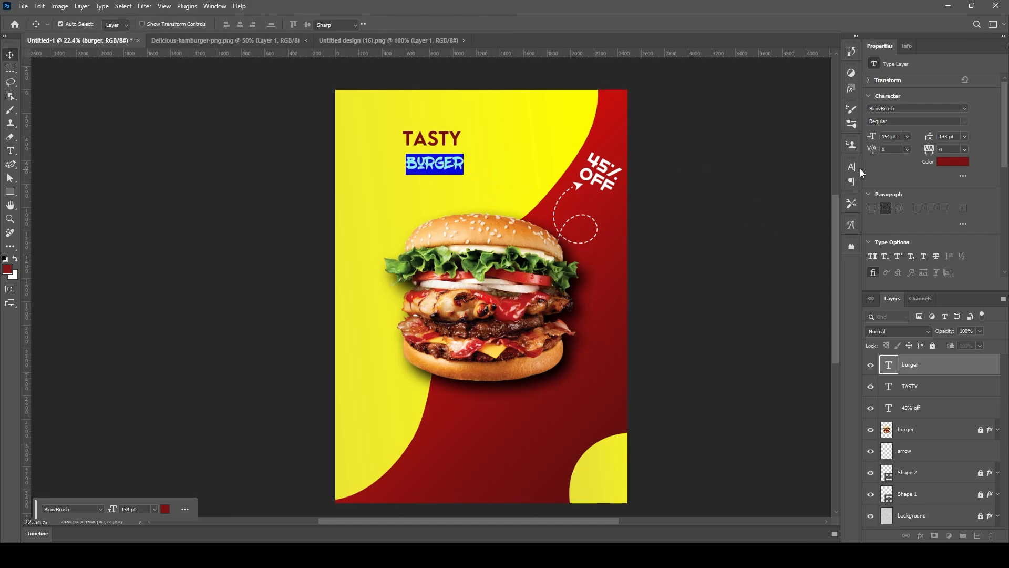
Step: Enlarge the BURGER text to 483 pt and commit it
{"action": "key", "text": "t"}
{"action": "left_click_drag", "start_coordinate": [872, 137], "coordinate": [1006, 139]}
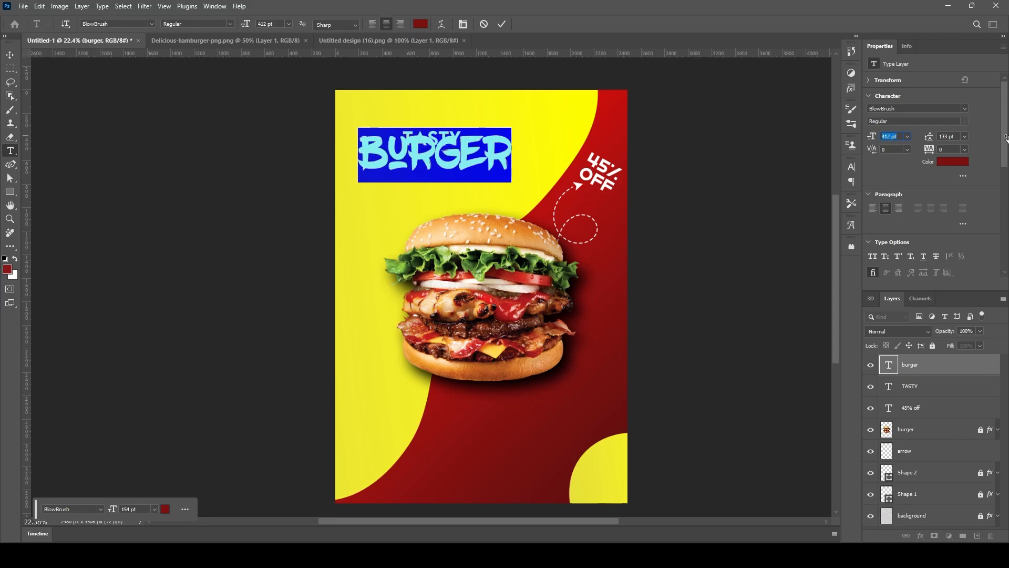
{"action": "left_click_drag", "start_coordinate": [872, 137], "coordinate": [911, 139]}
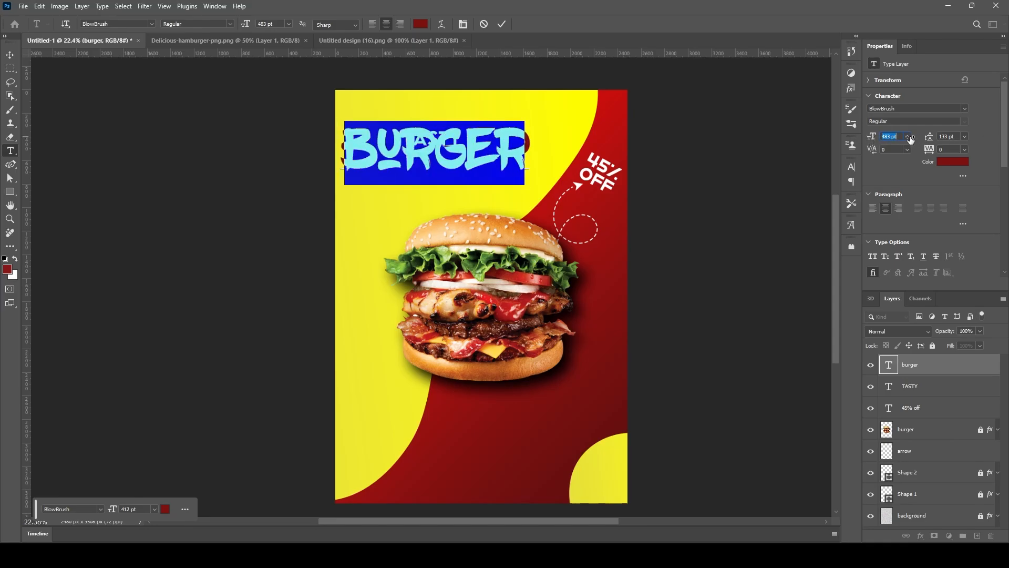
{"action": "left_click", "coordinate": [502, 24]}
Step: Rotate the BURGER text about 16.6° counterclockwise and place it on the yellow area just above the burger
{"action": "key", "text": "ctrl+t"}
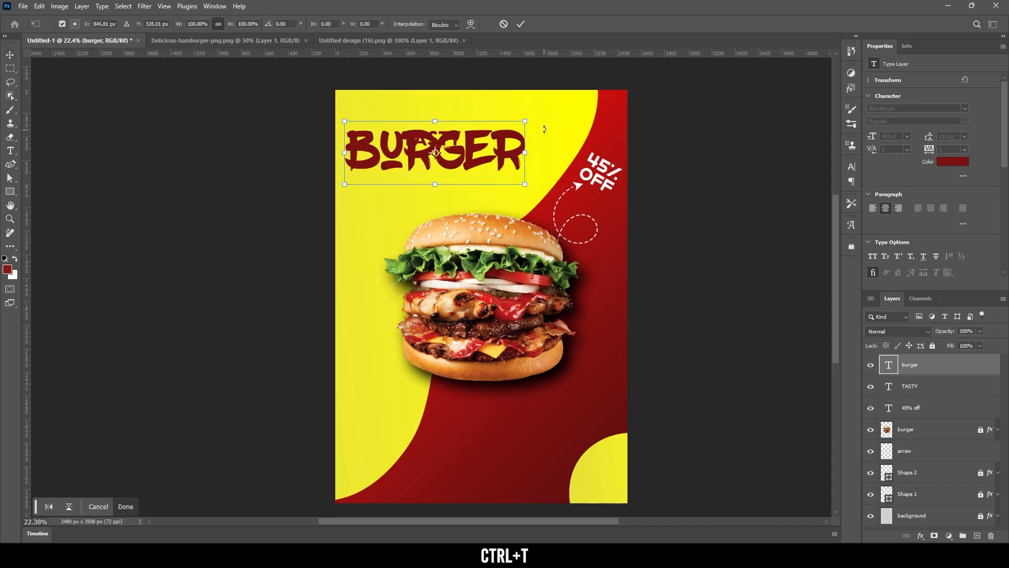
{"action": "left_click_drag", "start_coordinate": [529, 125], "coordinate": [541, 82]}
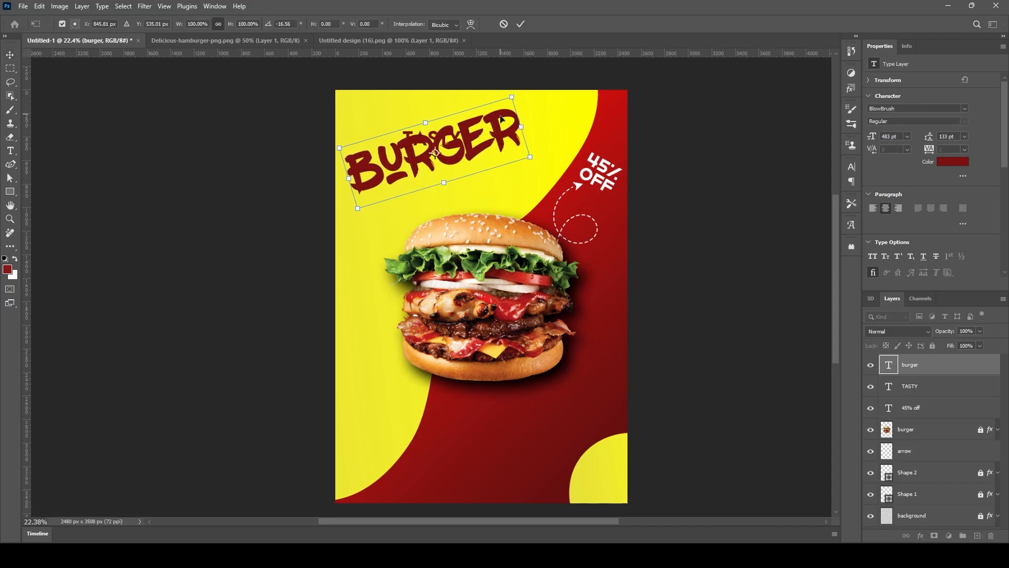
{"action": "left_click_drag", "start_coordinate": [512, 119], "coordinate": [518, 133]}
{"action": "key", "text": "Return"}
Step: Lock the BURGER text layer and restyle the TASTY text in BlowBrush, tilted parallel to BURGER
{"action": "left_click", "coordinate": [886, 345]}
{"action": "left_click", "coordinate": [909, 386]}
{"action": "key", "text": "v"}
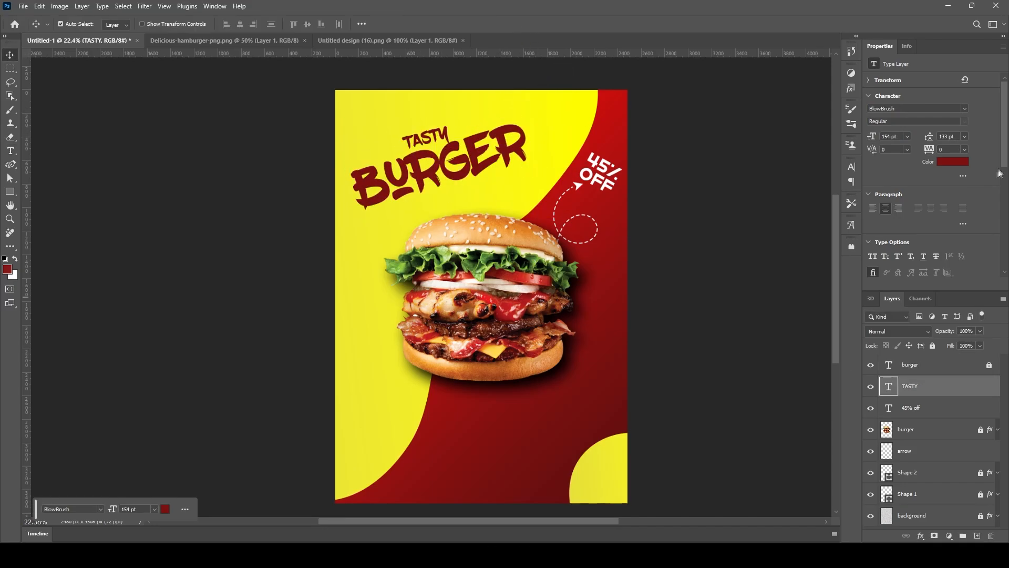
Step: Add the text "its our emotion" in BlowBrush at 242 pt and move it beneath the BURGER text
{"action": "key", "text": "t"}
{"action": "left_click", "coordinate": [439, 427]}
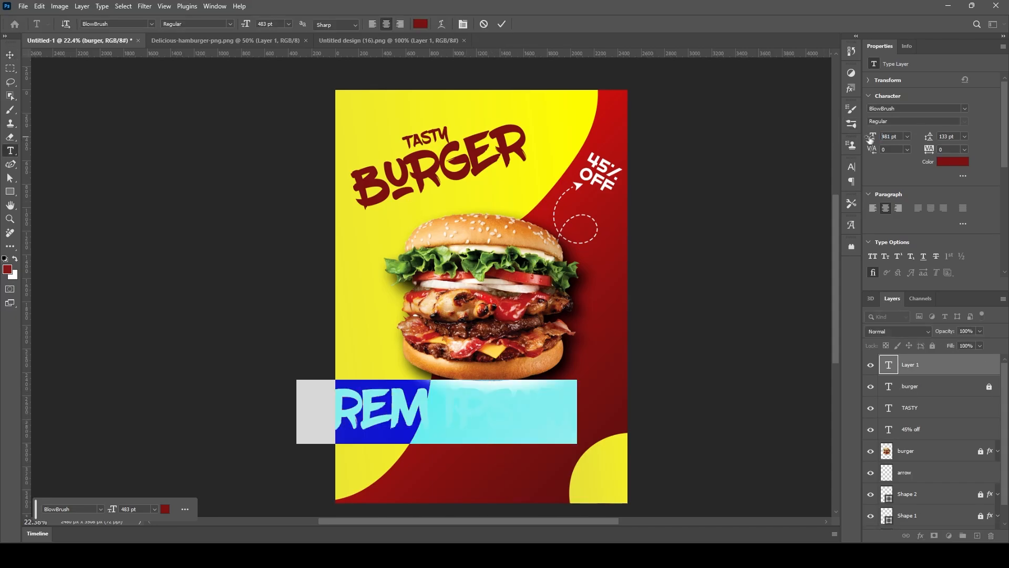
{"action": "left_click_drag", "start_coordinate": [871, 138], "coordinate": [799, 156]}
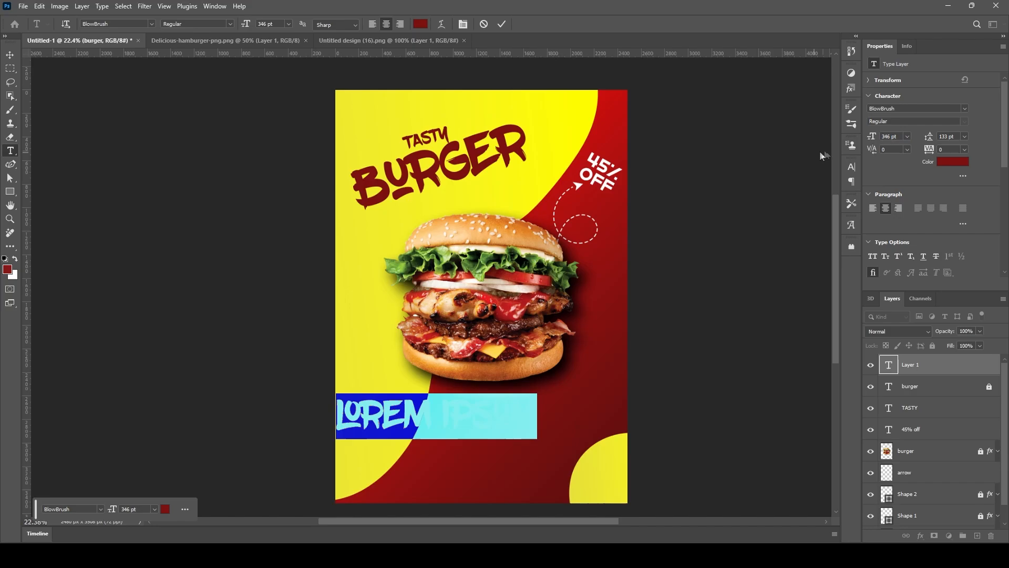
{"action": "mouse_move", "coordinate": [870, 139]}
{"action": "left_mouse_down"}
{"action": "mouse_move", "coordinate": [837, 150]}
{"action": "mouse_move", "coordinate": [859, 143]}
{"action": "mouse_move", "coordinate": [851, 145]}
{"action": "left_mouse_up"}
{"action": "type", "text": "its our emotion"}
{"action": "key", "text": "ctrl+a"}
{"action": "left_click", "coordinate": [502, 24]}
{"action": "key", "text": "v"}
{"action": "left_click_drag", "start_coordinate": [463, 418], "coordinate": [474, 218]}
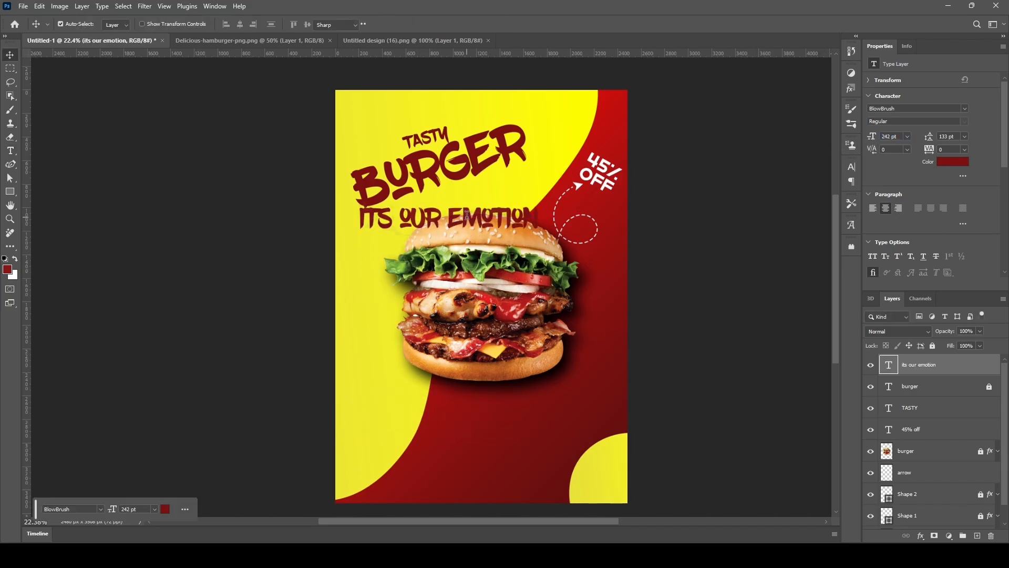
Step: Reduce "its our emotion" to 143 pt, tilt it parallel to BURGER and place it under the word's right half
{"action": "double_click", "coordinate": [888, 364]}
{"action": "left_click_drag", "start_coordinate": [872, 137], "coordinate": [831, 145]}
{"action": "left_click", "coordinate": [502, 25]}
{"action": "key", "text": "ctrl+t"}
{"action": "left_click_drag", "start_coordinate": [516, 220], "coordinate": [512, 200]}
{"action": "left_click_drag", "start_coordinate": [478, 211], "coordinate": [518, 176]}
{"action": "key", "text": "Return"}
Step: Move the TASTY text above the start of BURGER and lock the remaining text layers
{"action": "left_click_drag", "start_coordinate": [439, 137], "coordinate": [376, 148]}
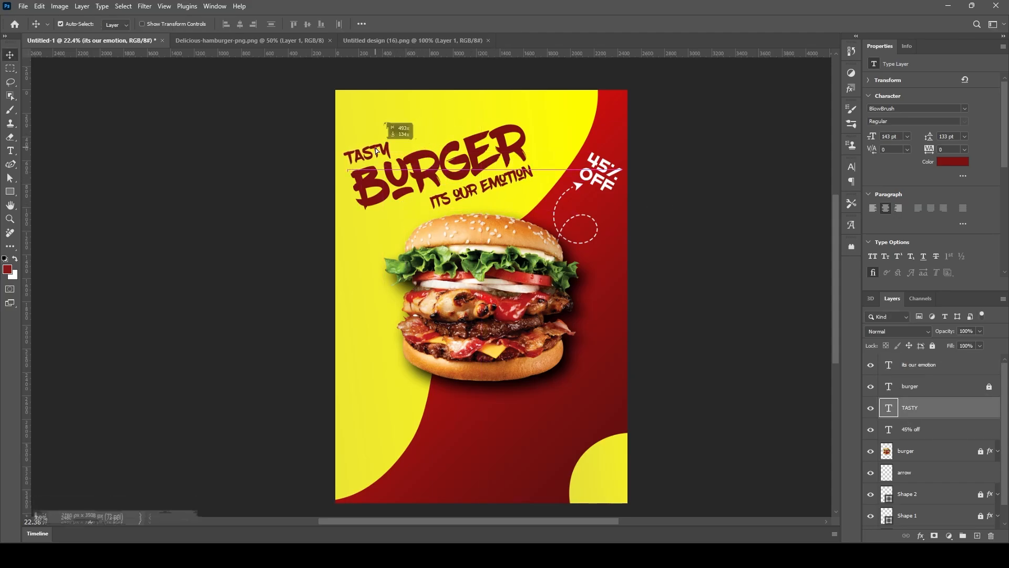
{"action": "left_click", "coordinate": [677, 190]}
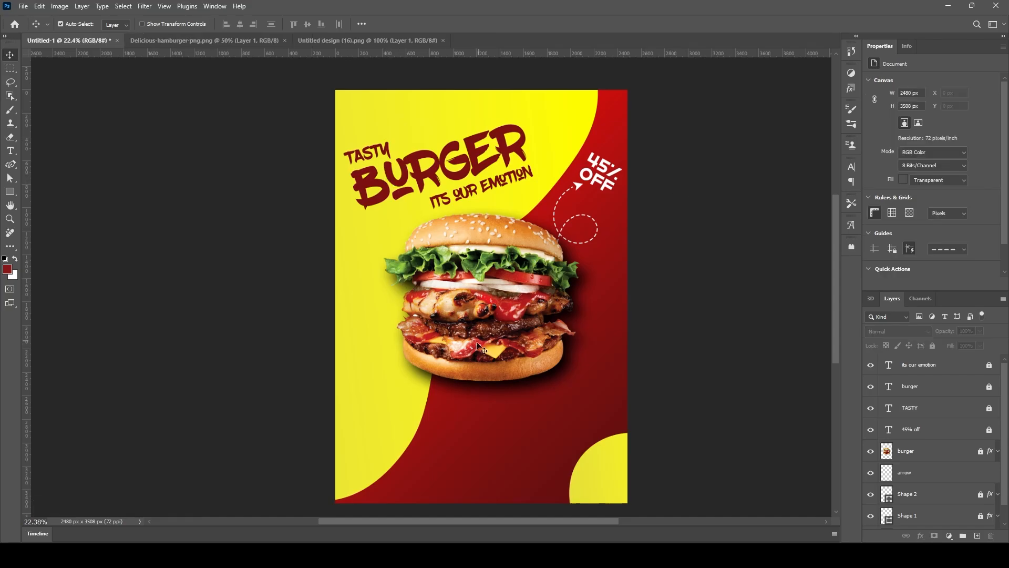
Step: Add a long row of white dots as Jack Frost text at 154 pt on the lower yellow area
{"action": "key", "text": "t"}
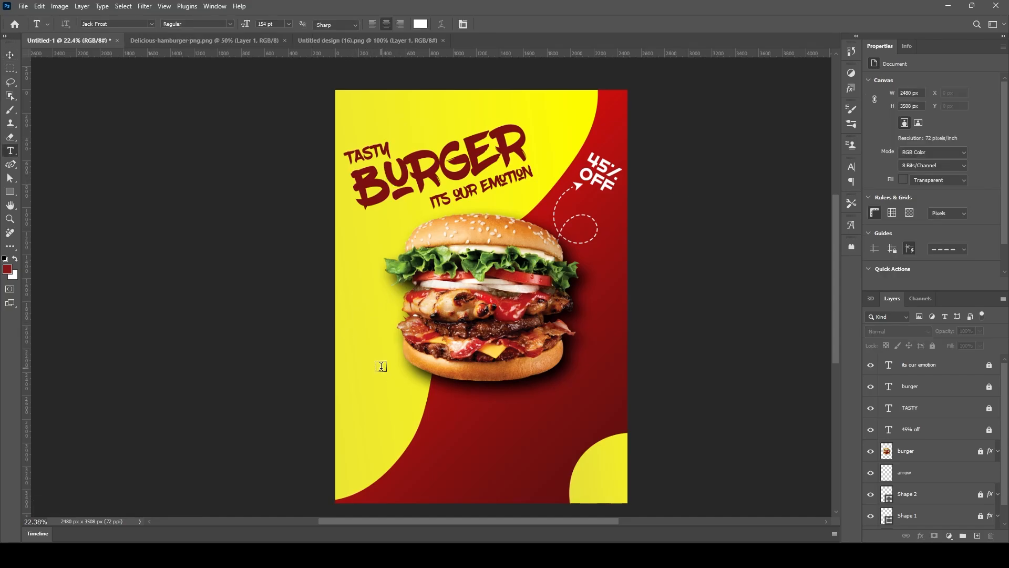
{"action": "left_click", "coordinate": [373, 411]}
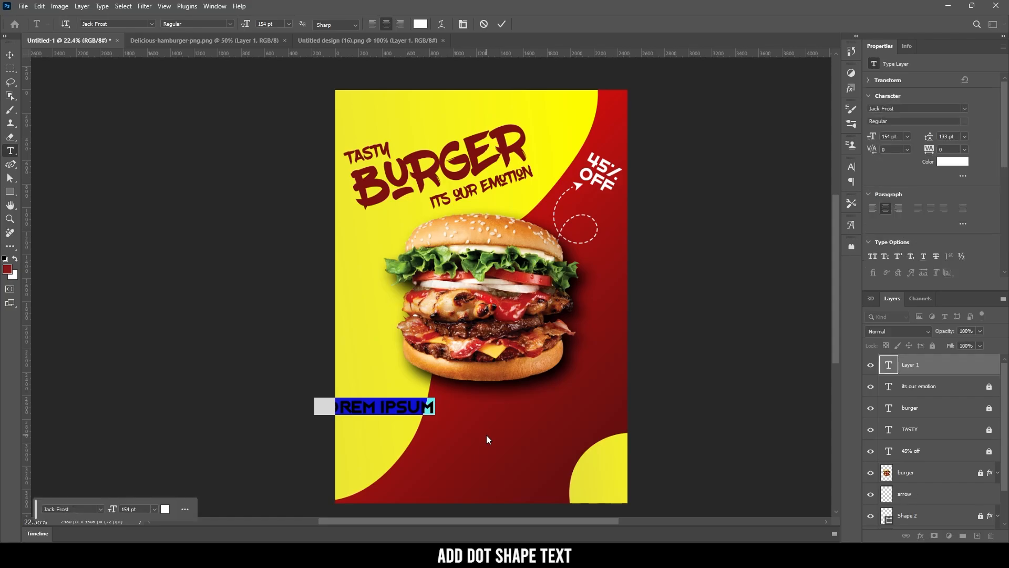
{"action": "type", "text": "......"}
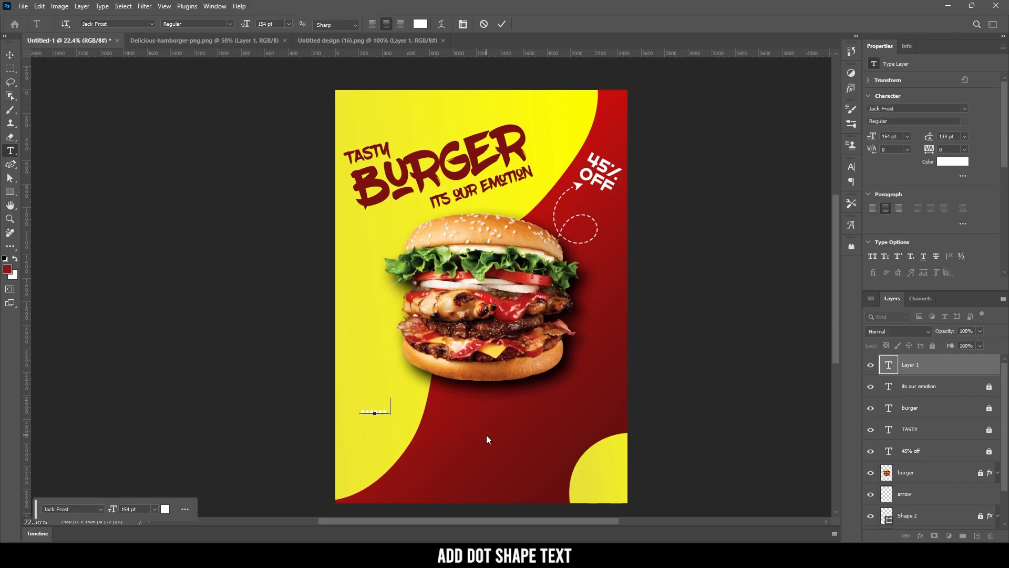
{"action": "type", "text": "..........."}
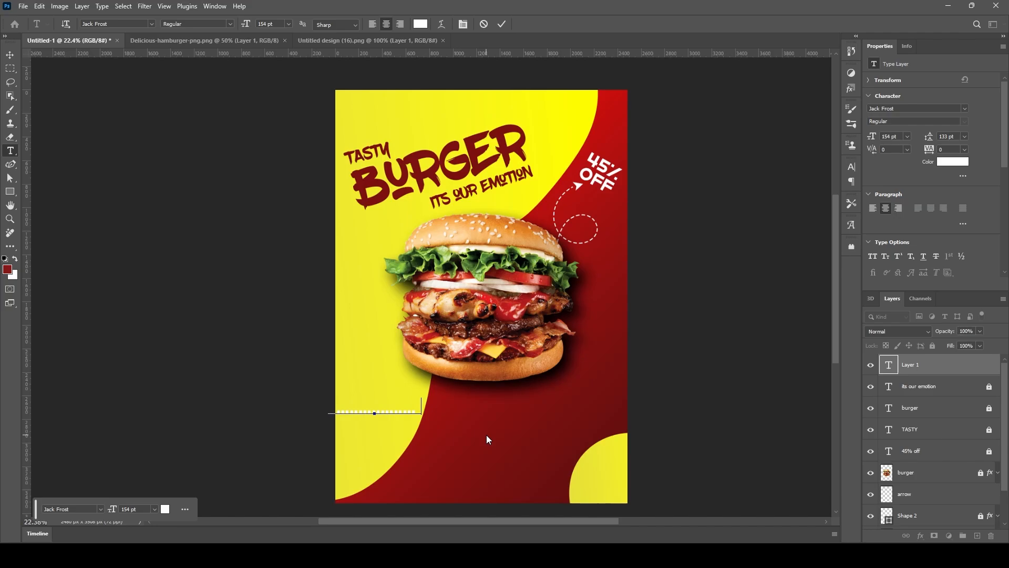
{"action": "type", "text": "..................................."}
Step: Copy the row of dots and paste it repeatedly on new lines to build a block of dots
{"action": "double_click", "coordinate": [432, 412]}
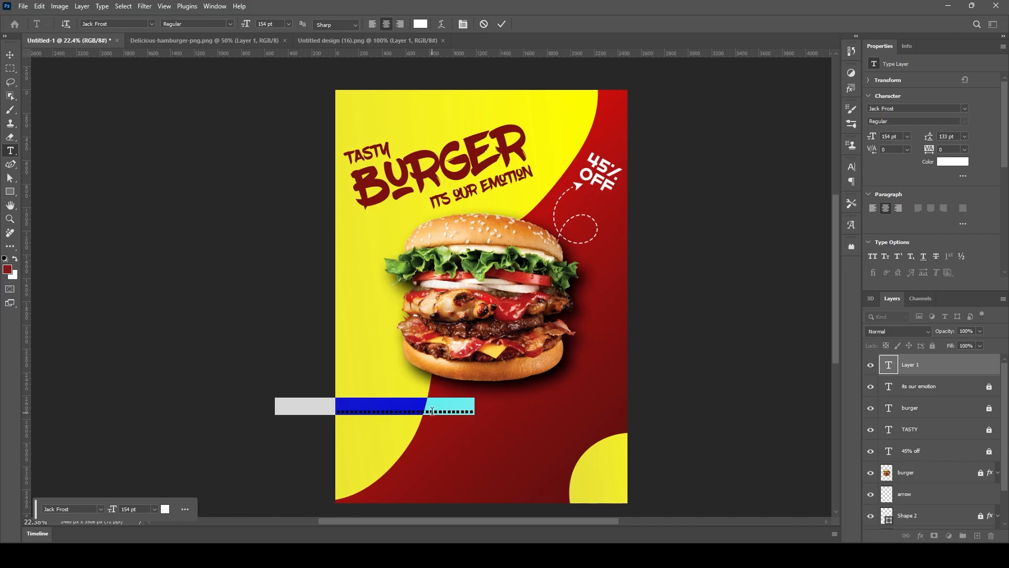
{"action": "left_click", "coordinate": [471, 409]}
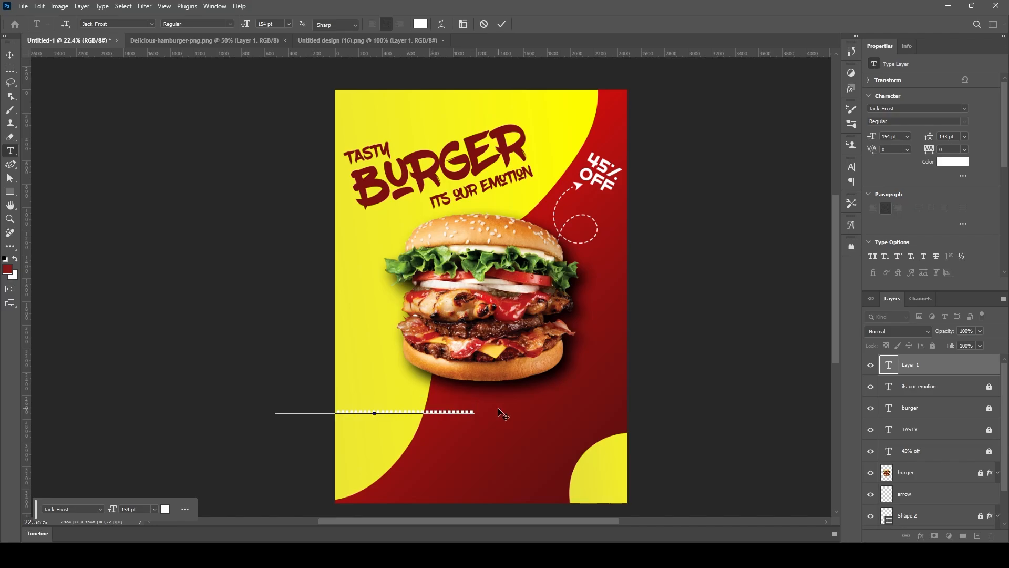
{"action": "key", "text": "Return"}
{"action": "key", "text": "ctrl+v"}
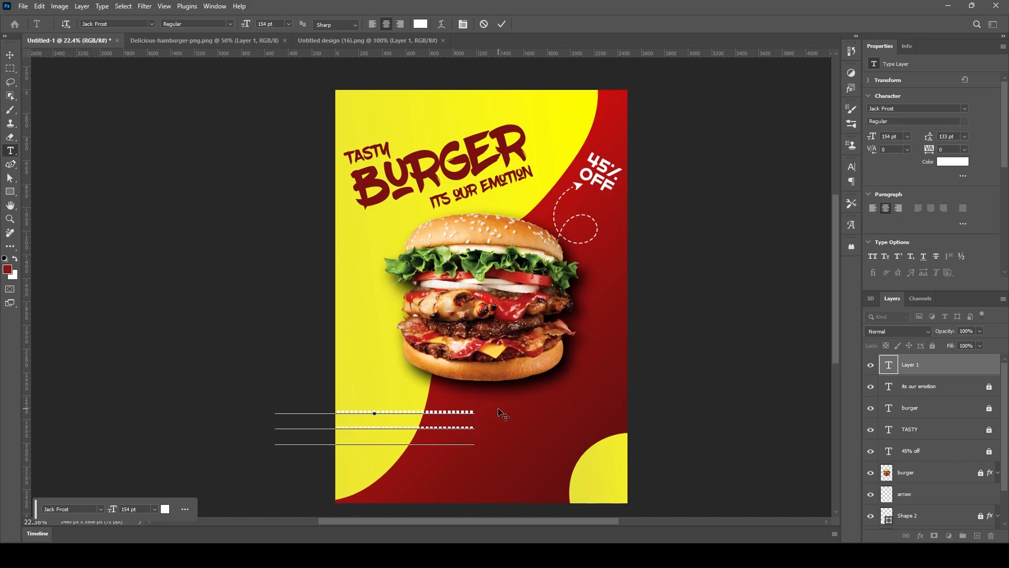
{"action": "key", "text": "Return"}
{"action": "key", "text": "ctrl+v"}
{"action": "key", "text": "ctrl+v"}
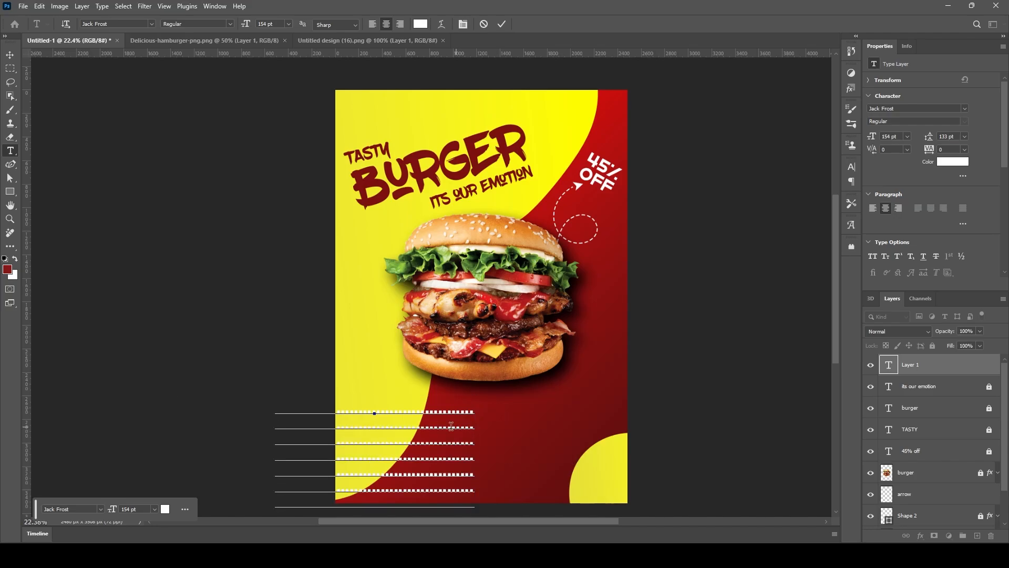
Step: Set the dot block to 255.69 pt with 75 pt leading and rotate it across the poster's upper-left corner
{"action": "left_click_drag", "start_coordinate": [451, 426], "coordinate": [547, 227]}
{"action": "left_click_drag", "start_coordinate": [928, 136], "coordinate": [873, 149]}
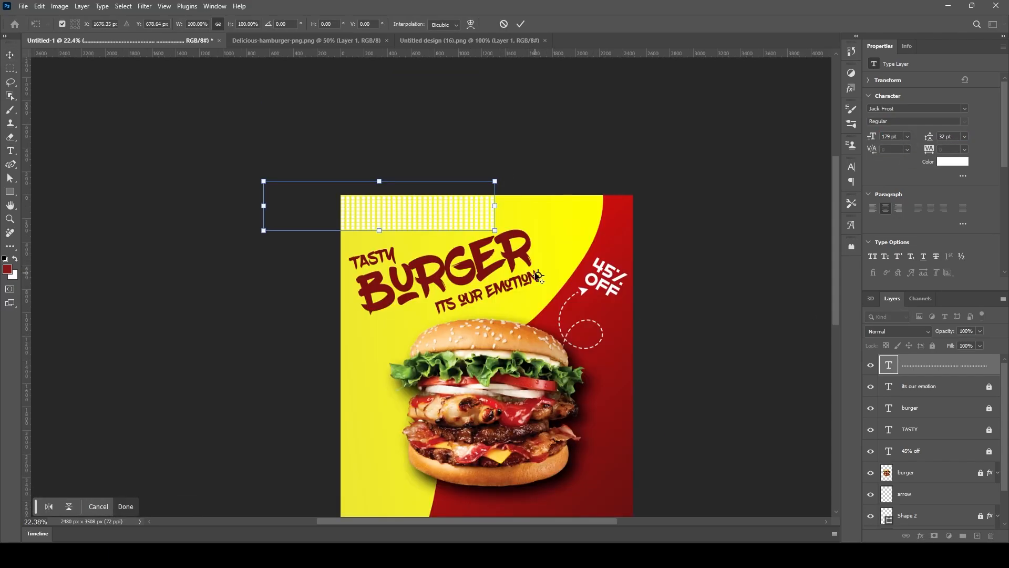
{"action": "left_click_drag", "start_coordinate": [371, 227], "coordinate": [392, 237]}
Step: Rename the dot pattern's layer as "dots"
{"action": "double_click", "coordinate": [927, 364]}
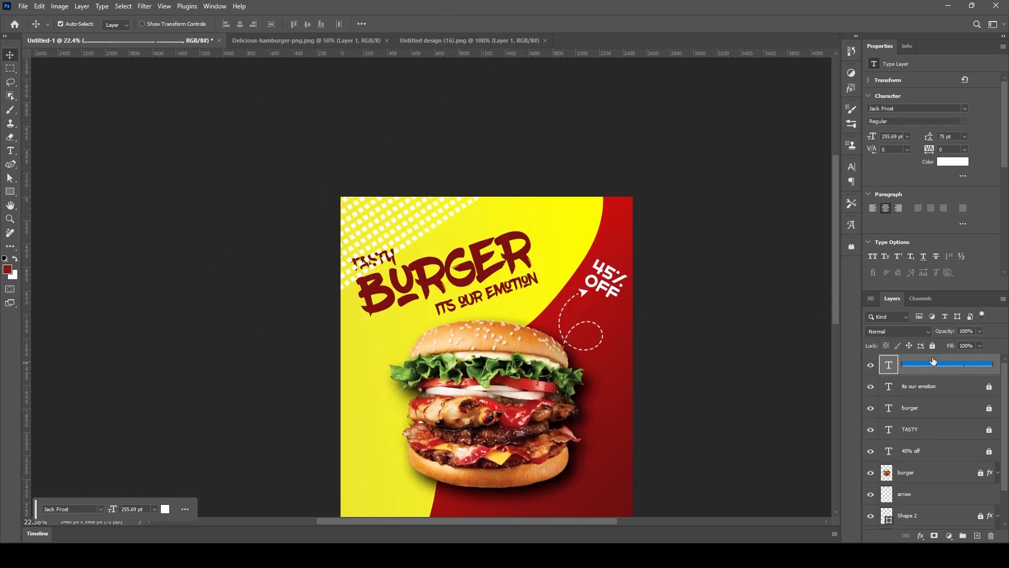
{"action": "type", "text": "dots"}
{"action": "key", "text": "Return"}
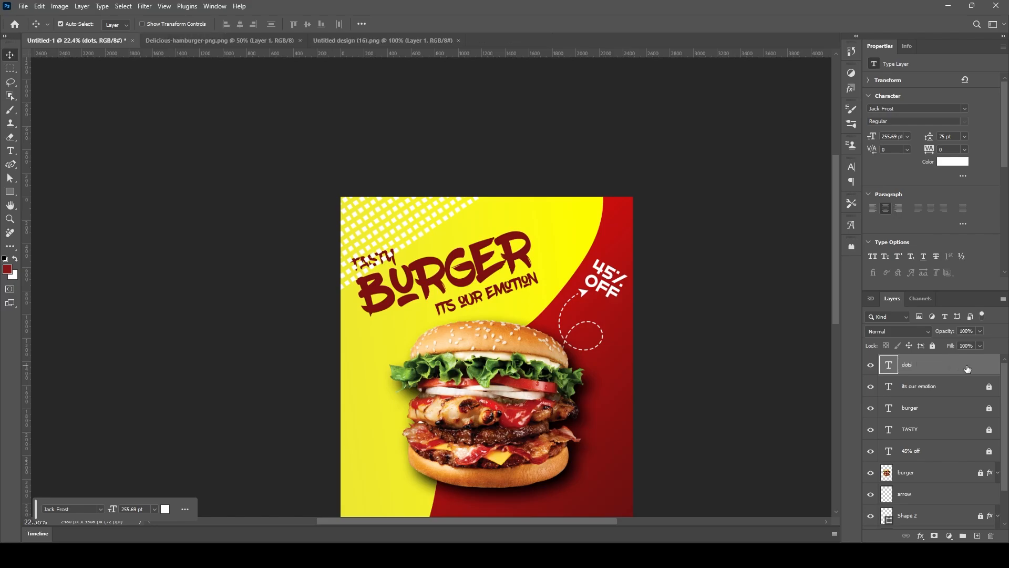
Step: Apply a dark red Color Overlay to the dots layer in Normal mode at 100% opacity, leaving Gradient Overlay off
{"action": "left_click", "coordinate": [602, 279]}
{"action": "left_click", "coordinate": [591, 280]}
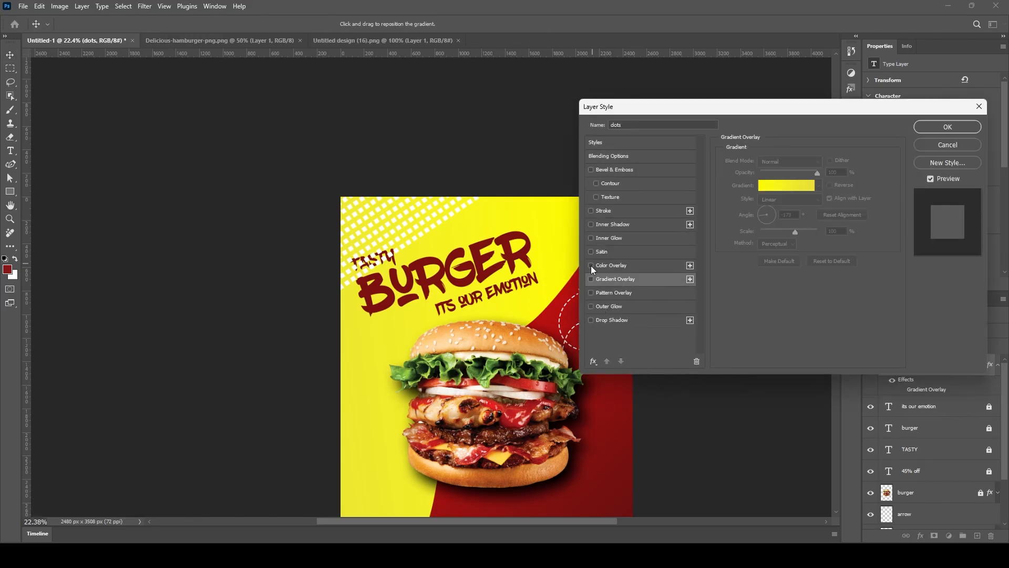
{"action": "left_click", "coordinate": [591, 266]}
{"action": "left_click", "coordinate": [620, 266]}
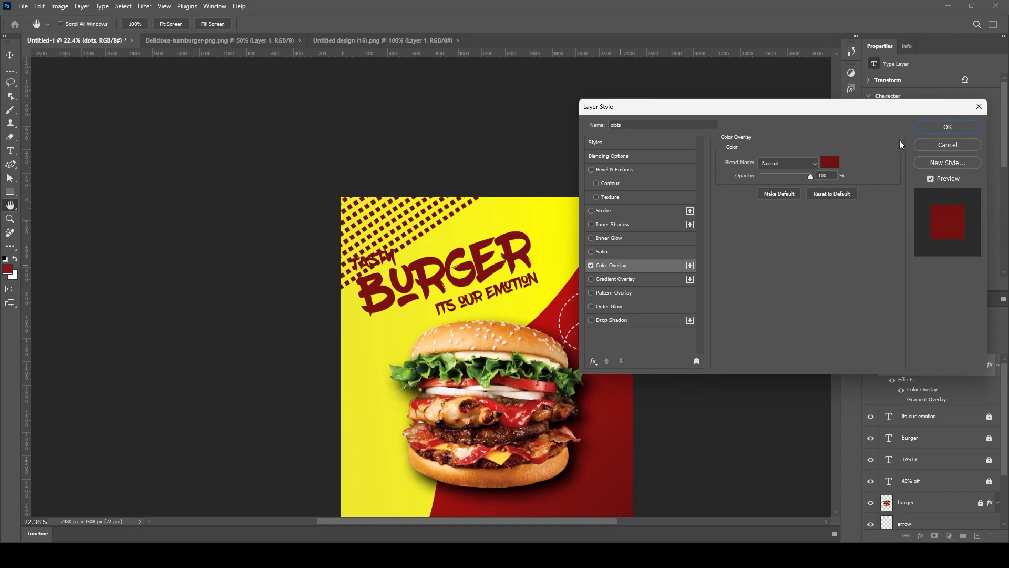
{"action": "left_click", "coordinate": [955, 126]}
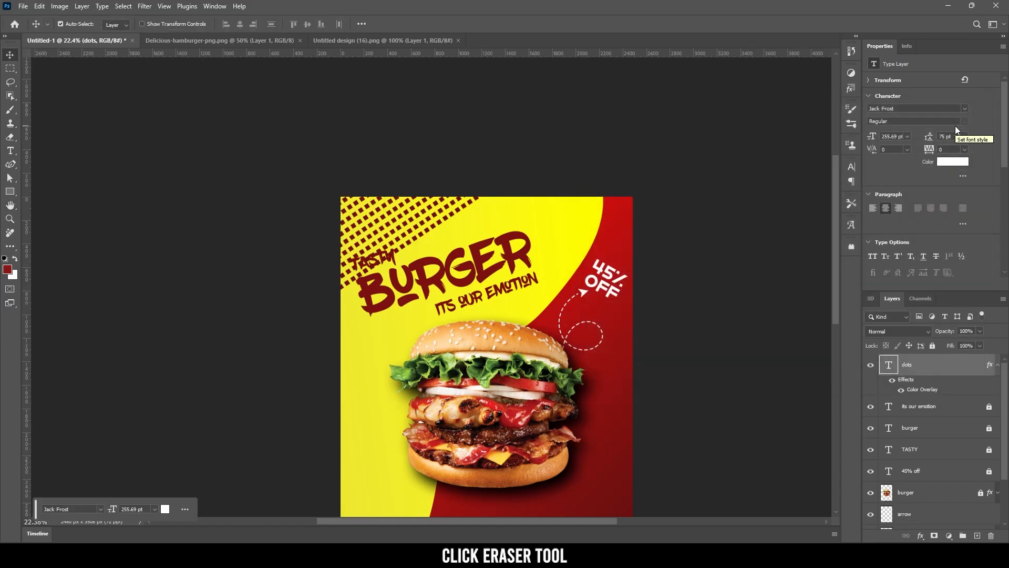
Step: Rasterize the dots layer and erase its lower edge with a soft 800 px Eraser so the pattern fades toward the TASTY text
{"action": "key", "text": "e"}
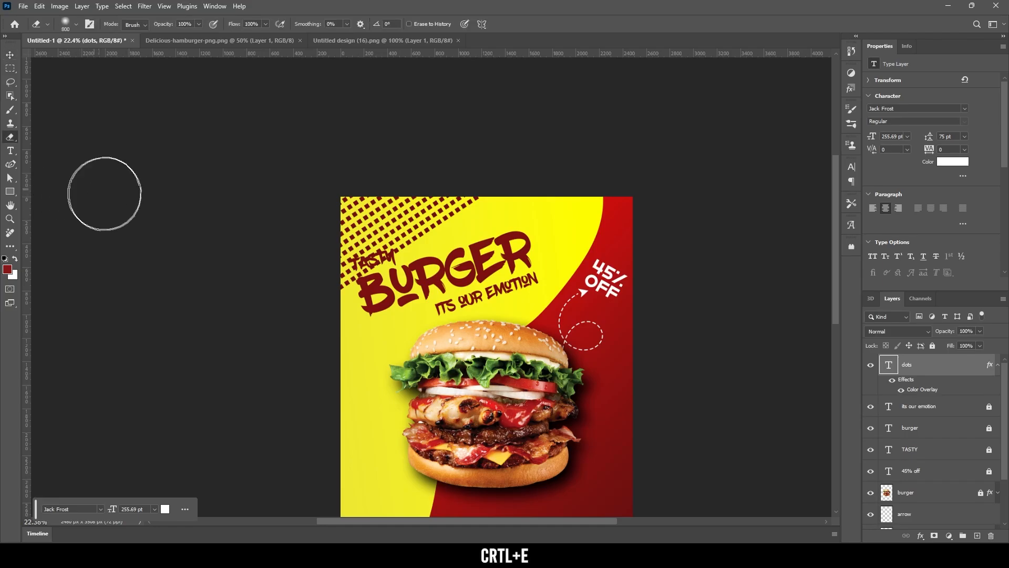
{"action": "left_click", "coordinate": [341, 290]}
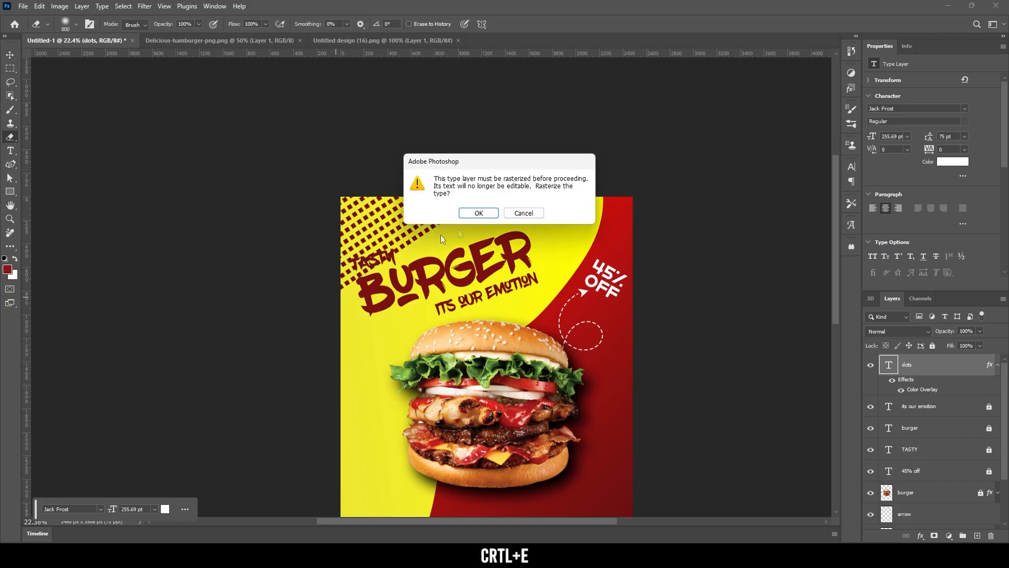
{"action": "left_click", "coordinate": [480, 213]}
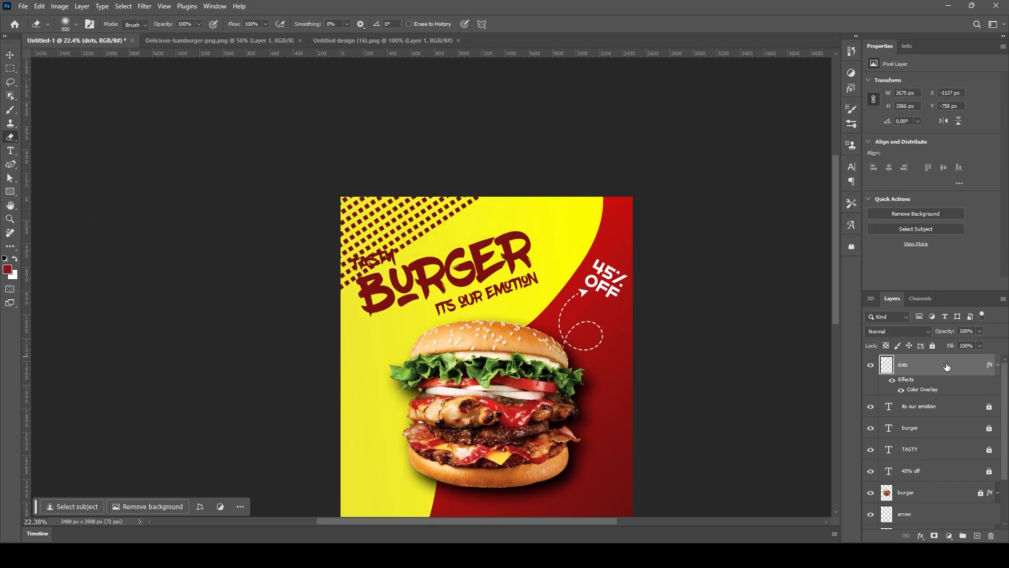
{"action": "mouse_move", "coordinate": [316, 293]}
{"action": "left_mouse_down"}
{"action": "mouse_move", "coordinate": [466, 216]}
{"action": "mouse_move", "coordinate": [368, 253]}
{"action": "mouse_move", "coordinate": [452, 201]}
{"action": "left_mouse_up"}
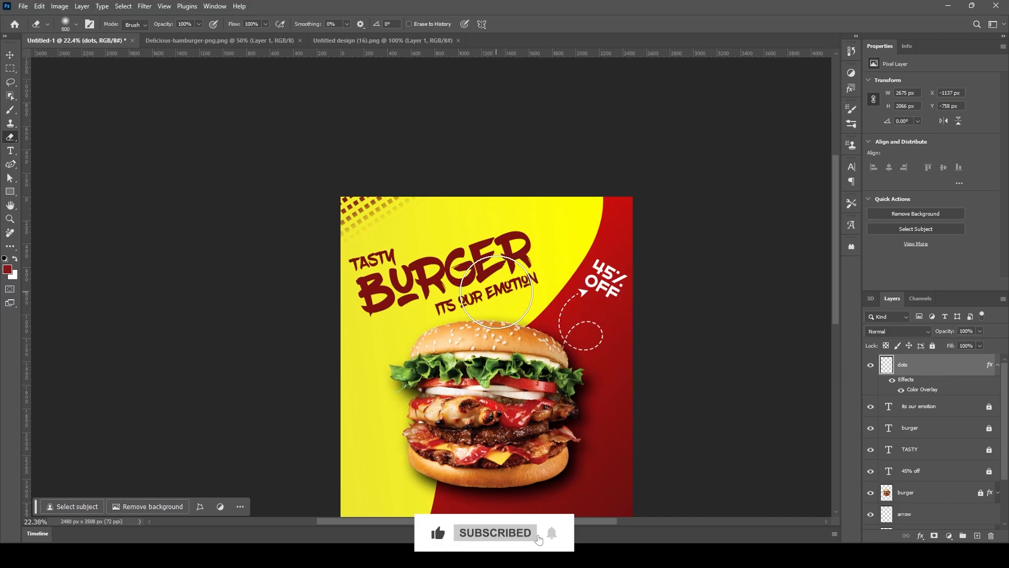
Step: Duplicate the large BURGER text layer and place the copy on the red area below the hamburger
{"action": "key", "text": "v"}
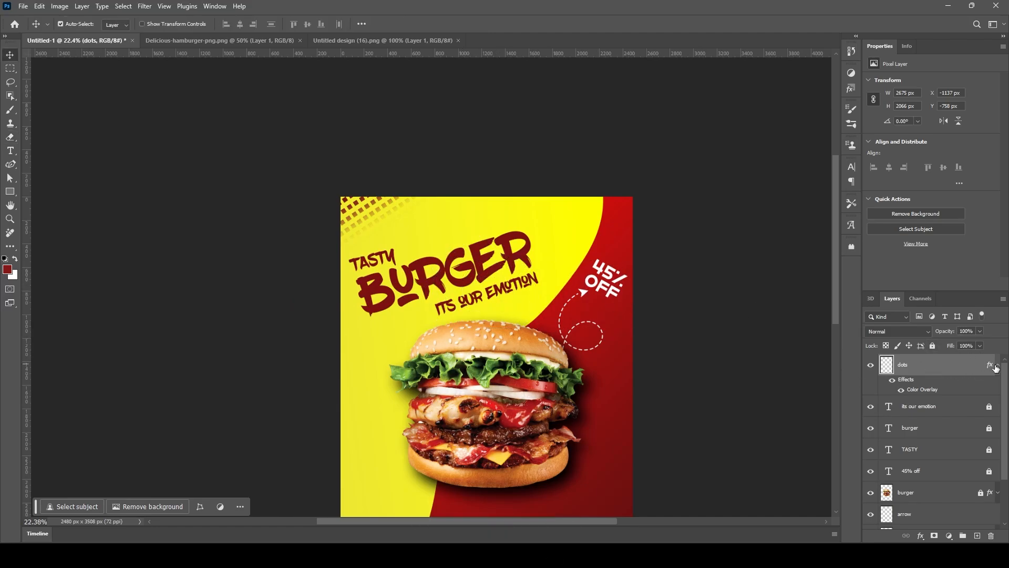
{"action": "left_click", "coordinate": [998, 366]}
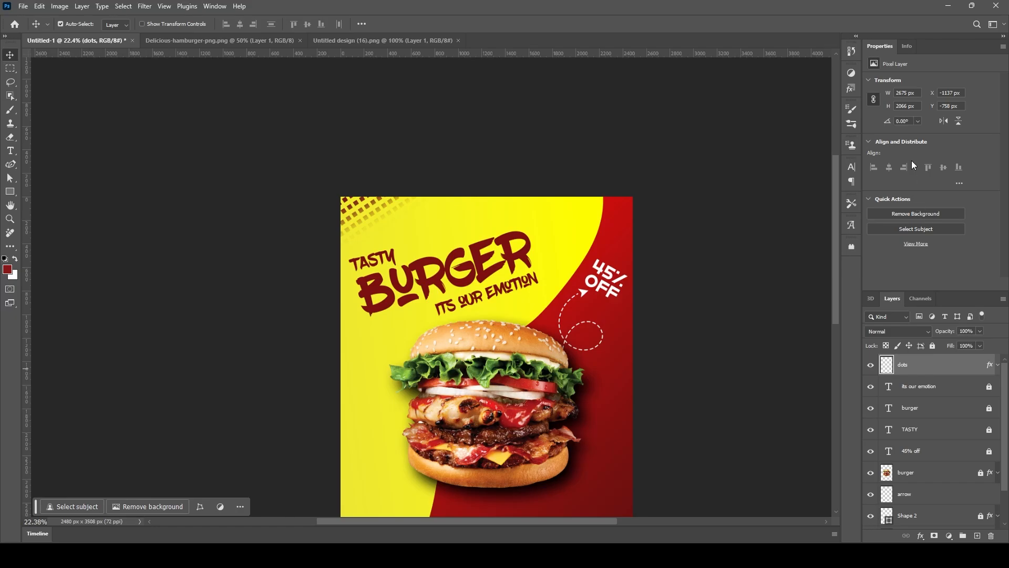
{"action": "left_click", "coordinate": [941, 371]}
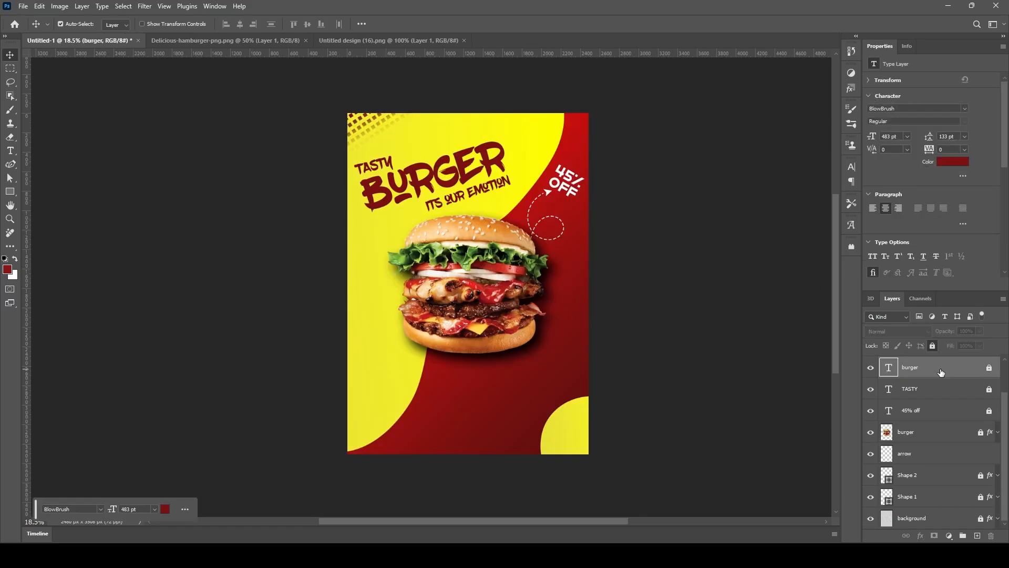
{"action": "left_click_drag", "start_coordinate": [467, 176], "coordinate": [505, 383]}
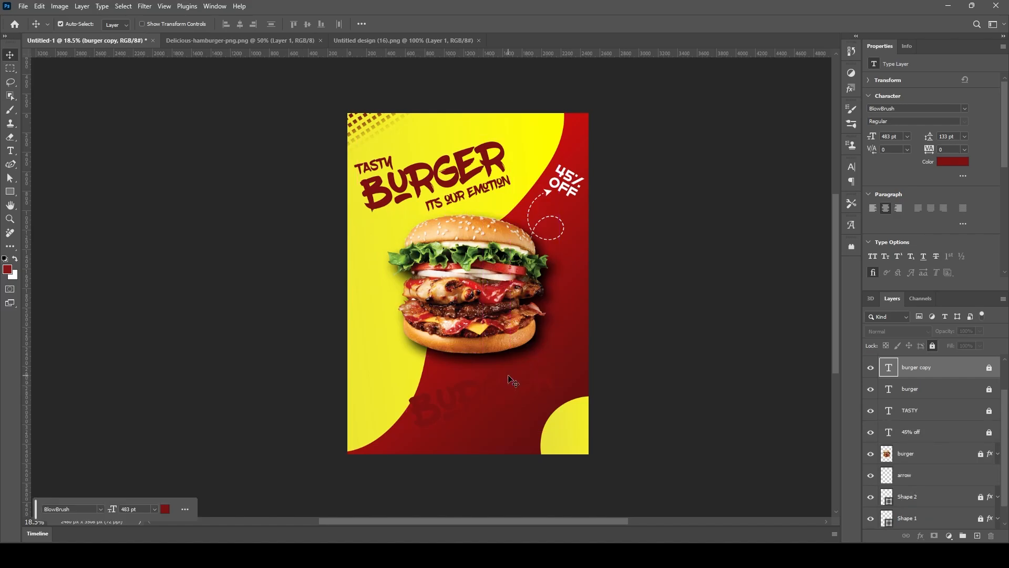
{"action": "left_click", "coordinate": [513, 382]}
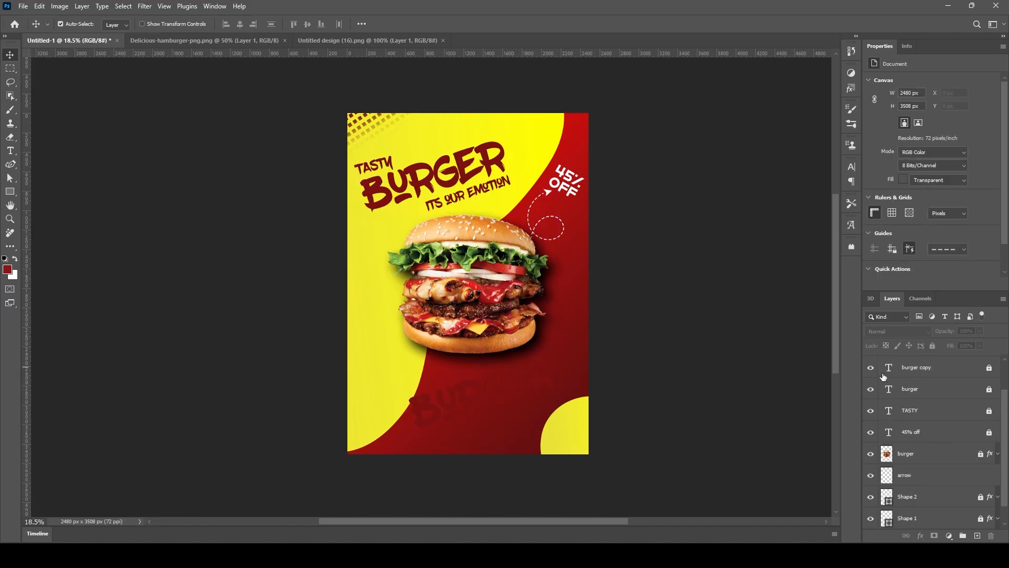
Step: Lock the "its our emotion" layer and unlock the "burger copy" layer
{"action": "scroll", "coordinate": [968, 401], "scroll_direction": "up", "scroll_amount": 2}
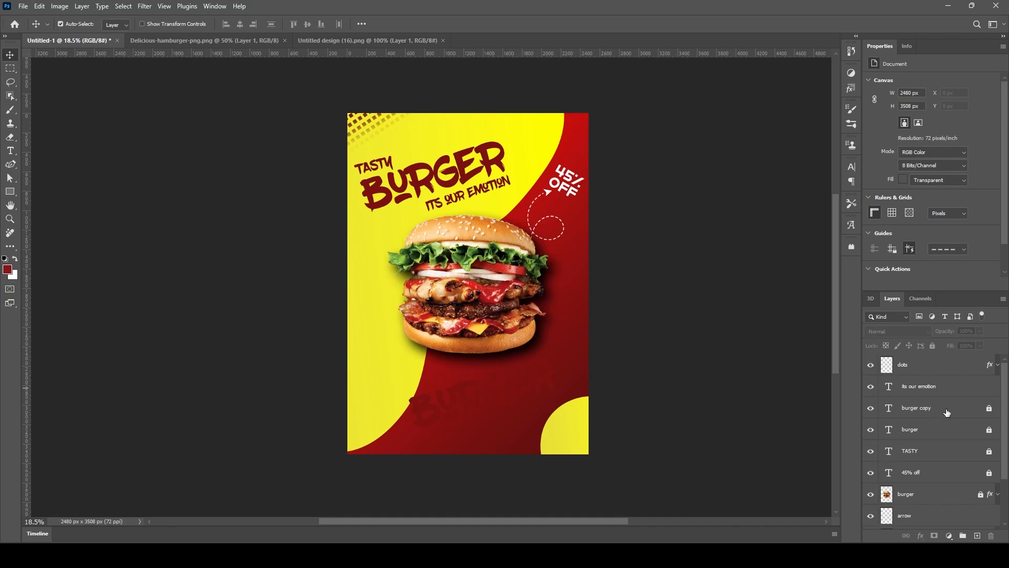
{"action": "left_click", "coordinate": [965, 390]}
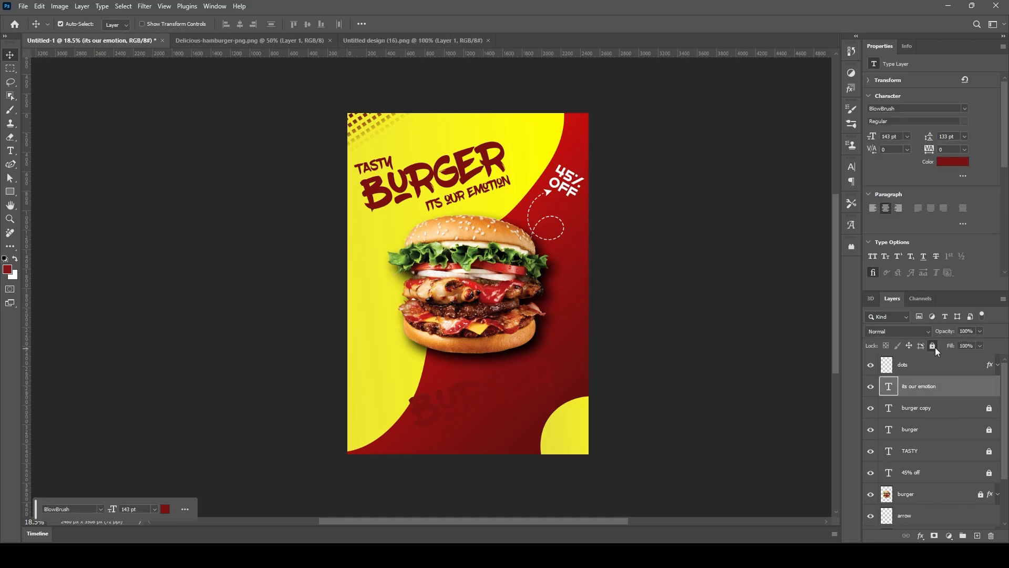
{"action": "left_click", "coordinate": [933, 346]}
{"action": "left_click", "coordinate": [989, 410]}
{"action": "left_click", "coordinate": [989, 410]}
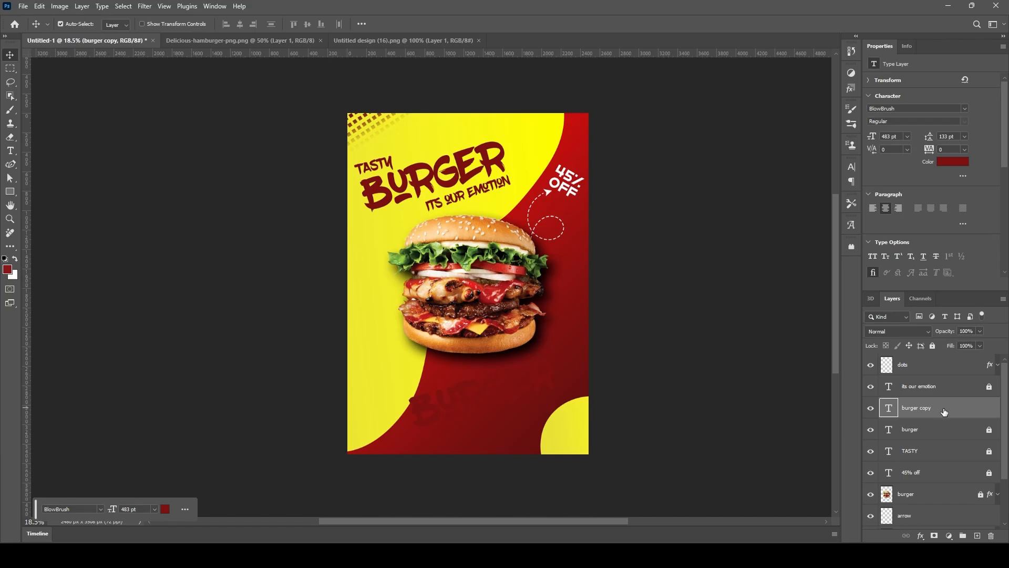
Step: Apply a yellow Gradient Overlay to the "burger copy" layer, leaving Color Overlay off
{"action": "double_click", "coordinate": [961, 411]}
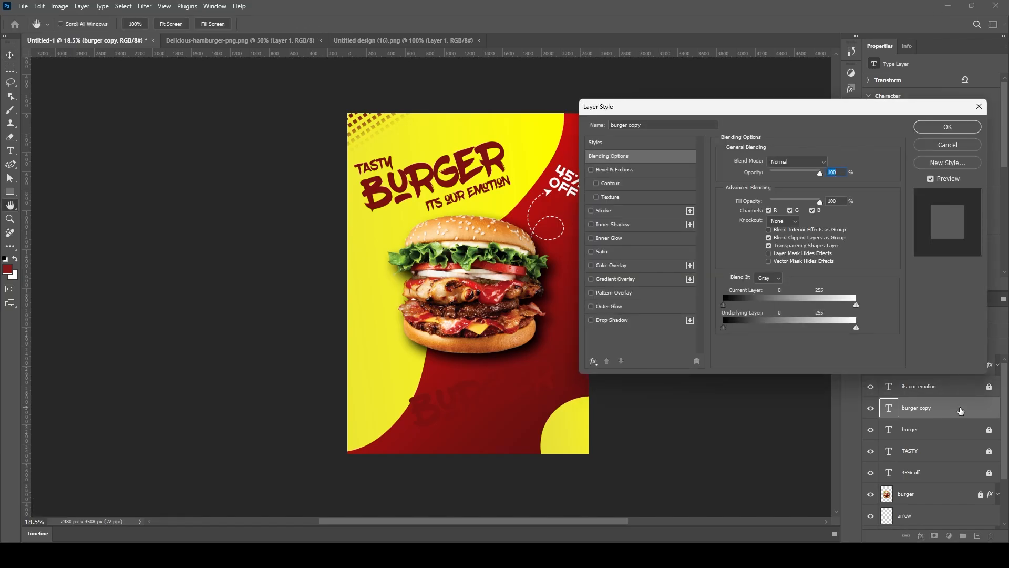
{"action": "left_click", "coordinate": [936, 148]}
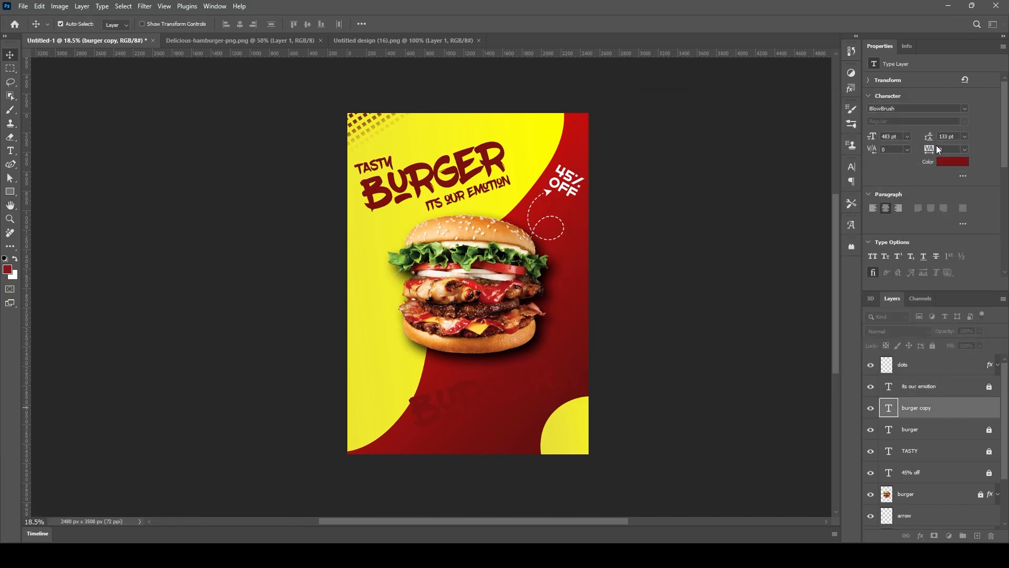
{"action": "double_click", "coordinate": [977, 408]}
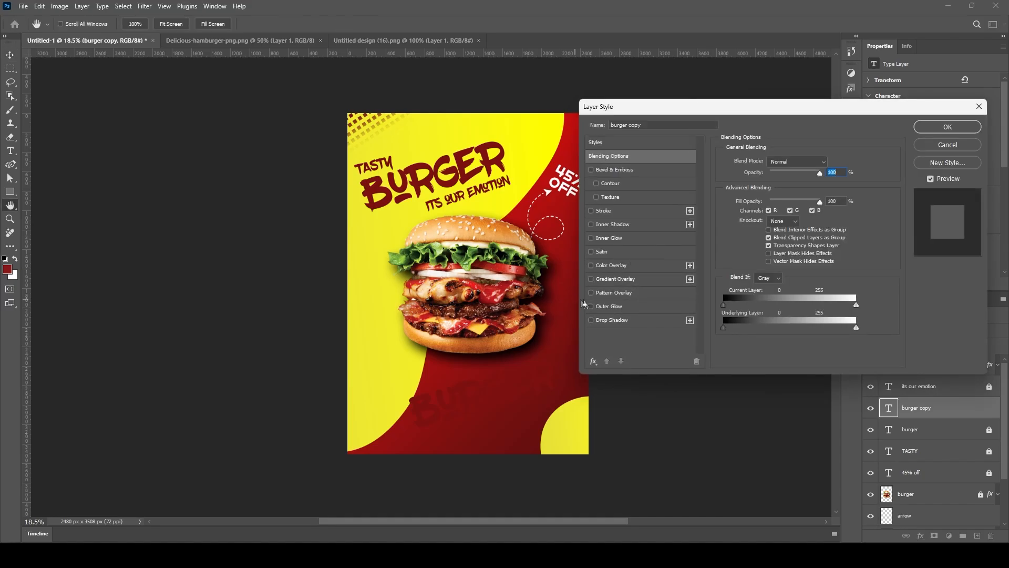
{"action": "left_click", "coordinate": [591, 278]}
{"action": "left_click", "coordinate": [591, 279]}
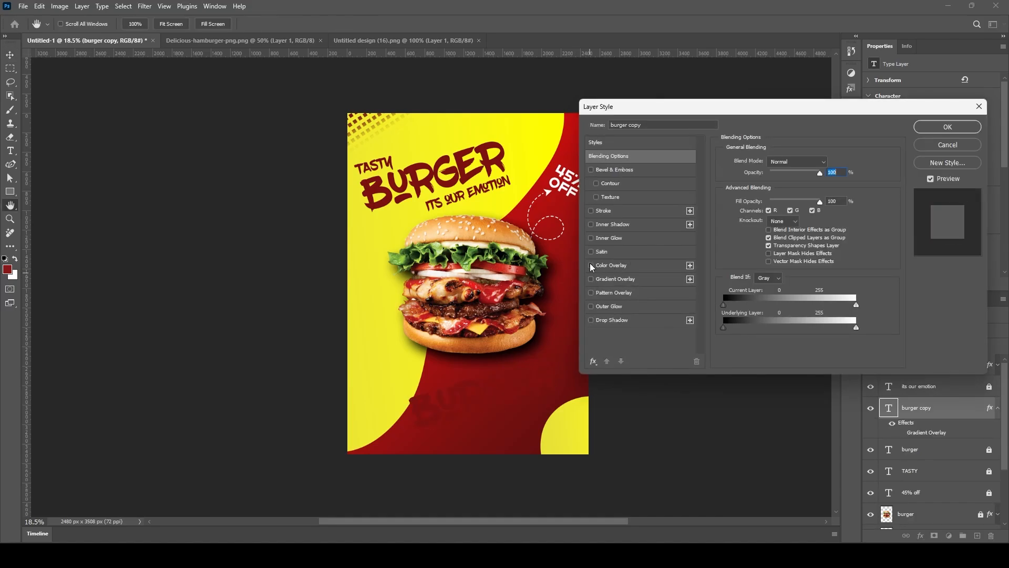
{"action": "left_click", "coordinate": [591, 266]}
{"action": "left_click", "coordinate": [590, 279]}
{"action": "left_click", "coordinate": [591, 266]}
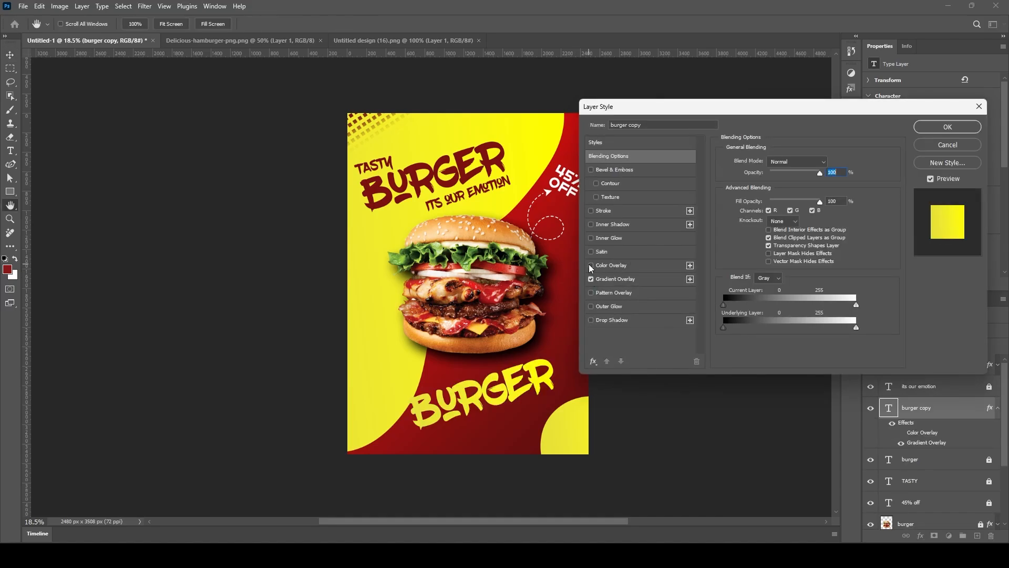
{"action": "left_click", "coordinate": [941, 128]}
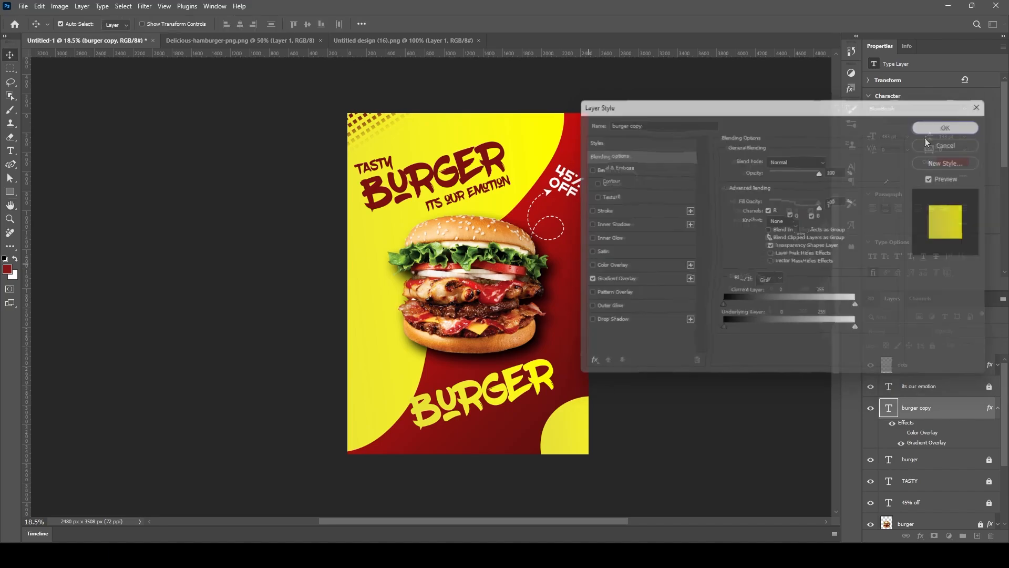
Step: Rotate the yellow BURGER copy to horizontal and move it to the poster's upper-right corner
{"action": "key", "text": "ctrl+t"}
{"action": "mouse_move", "coordinate": [565, 342]}
{"action": "left_mouse_down"}
{"action": "mouse_move", "coordinate": [599, 331]}
{"action": "mouse_move", "coordinate": [581, 349]}
{"action": "left_mouse_up"}
{"action": "key", "text": "Return"}
{"action": "left_click_drag", "start_coordinate": [509, 391], "coordinate": [569, 128]}
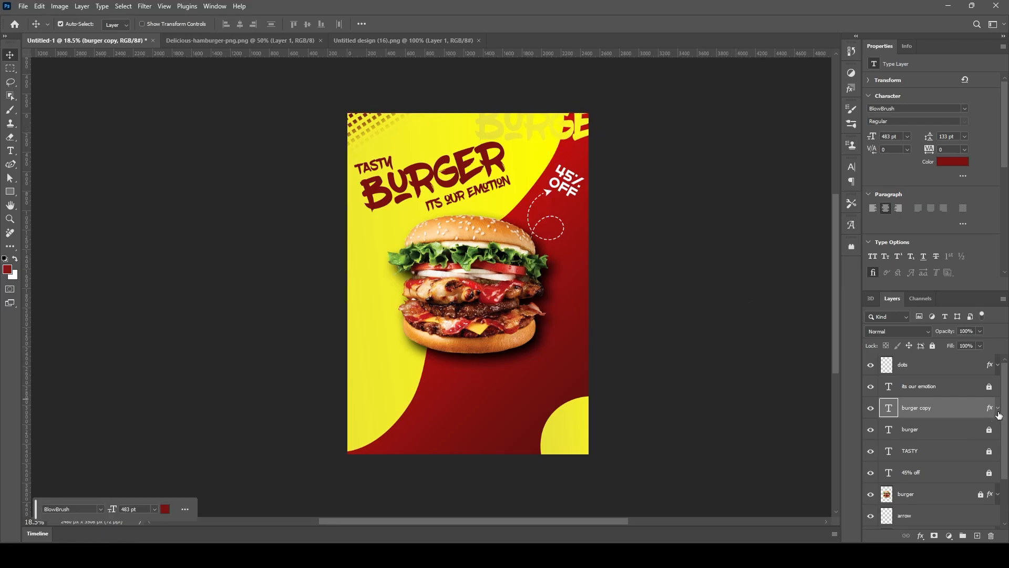
Step: Group the dots layer with the four original text layers, and move "burger copy" directly above the background layer
{"action": "left_click", "coordinate": [954, 368], "text": "shift"}
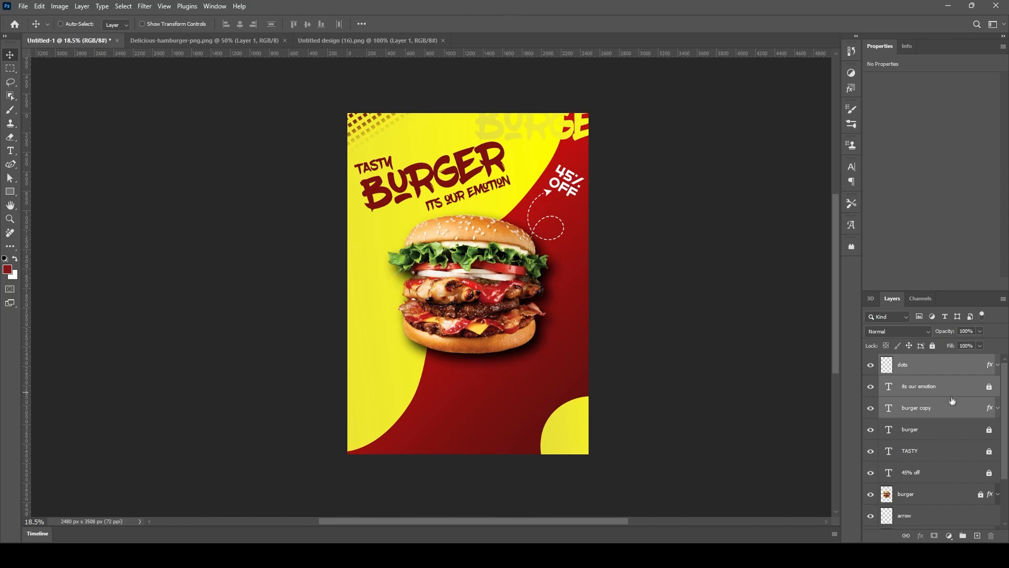
{"action": "left_click", "coordinate": [951, 437], "text": "ctrl"}
{"action": "left_click", "coordinate": [947, 456], "text": "ctrl"}
{"action": "left_click", "coordinate": [947, 475], "text": "ctrl"}
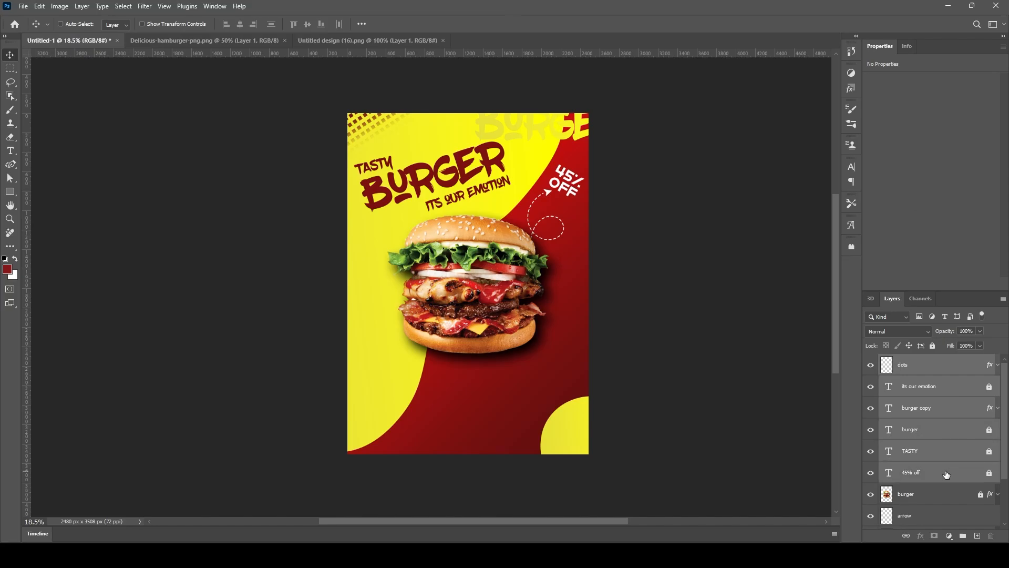
{"action": "left_click", "coordinate": [940, 414], "text": "ctrl"}
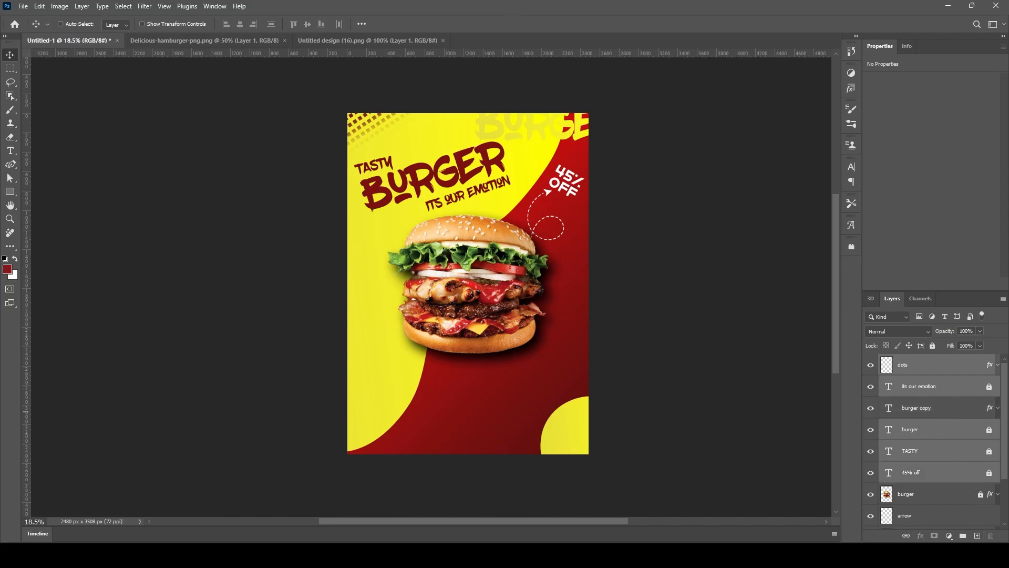
{"action": "key", "text": "ctrl+g"}
{"action": "left_click_drag", "start_coordinate": [936, 377], "coordinate": [940, 472]}
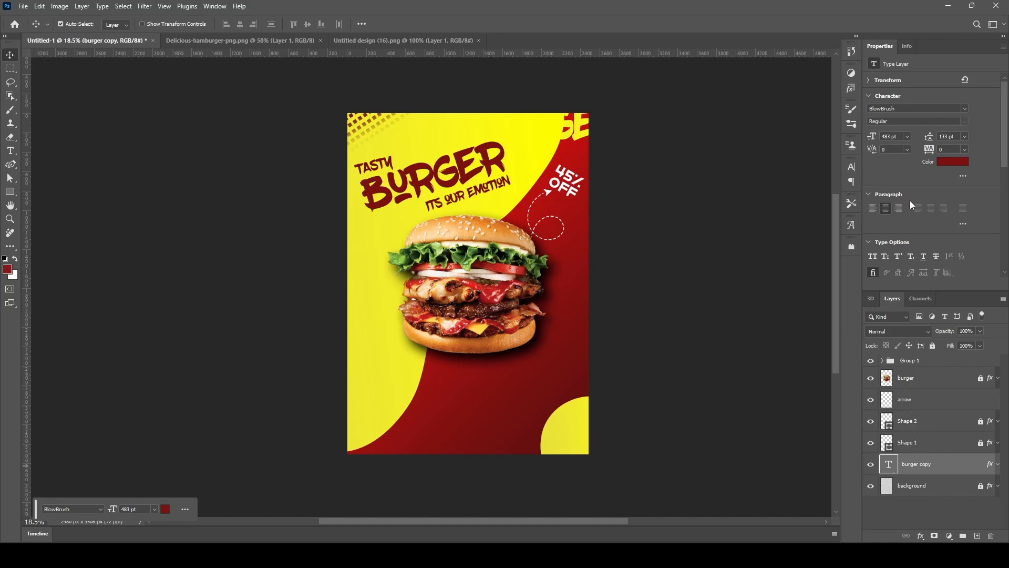
Step: Set the "burger copy" opacity to 26% and duplicate the text in stacked rows covering the red background
{"action": "mouse_move", "coordinate": [949, 335]}
{"action": "left_mouse_down"}
{"action": "mouse_move", "coordinate": [916, 341]}
{"action": "mouse_move", "coordinate": [941, 334]}
{"action": "left_mouse_up"}
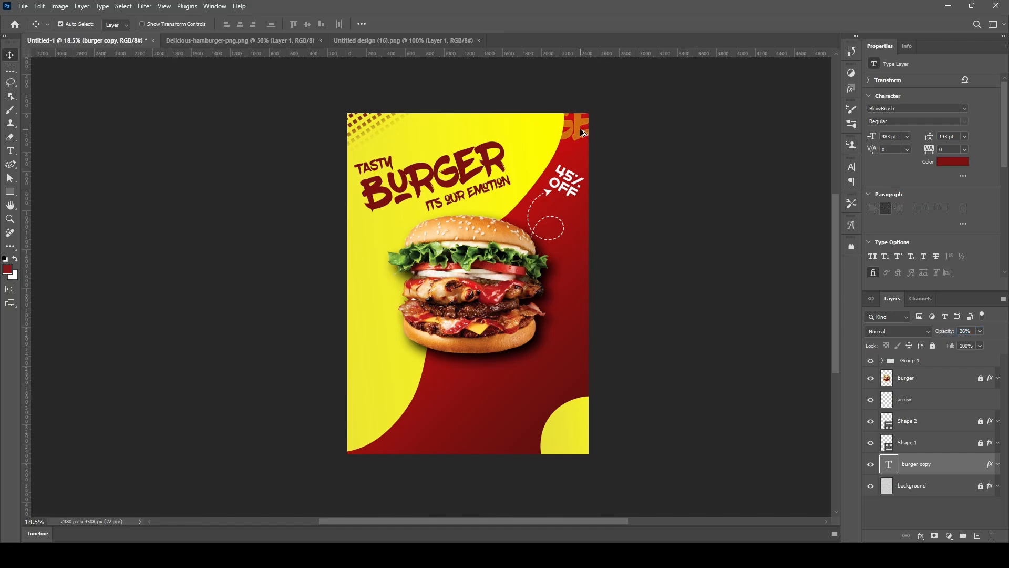
{"action": "left_click_drag", "start_coordinate": [583, 132], "coordinate": [581, 248]}
{"action": "left_click_drag", "start_coordinate": [562, 358], "coordinate": [561, 396]}
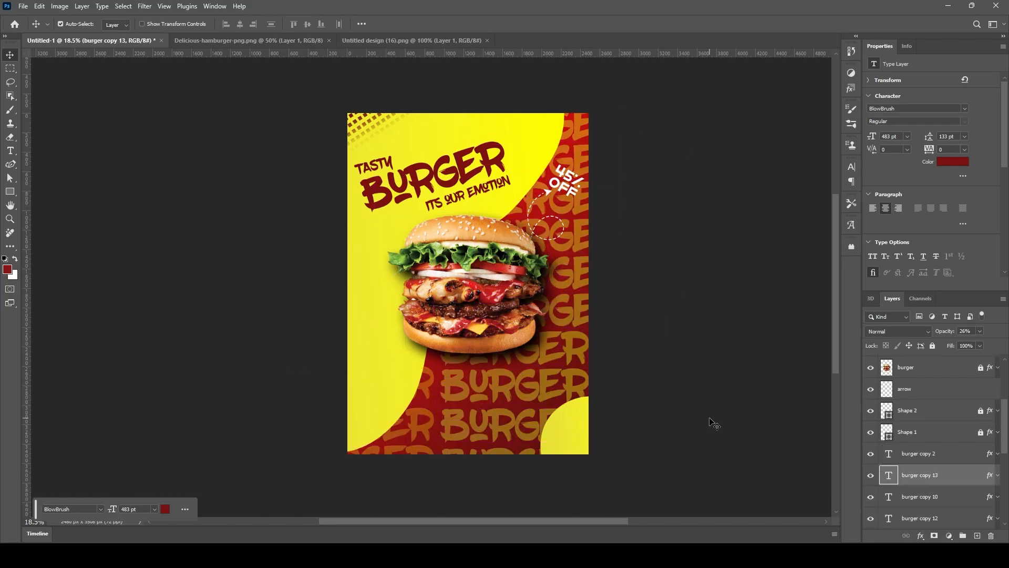
Step: Group all the repeated BURGER background texts and lower the group's opacity so the pattern looks faint
{"action": "left_click", "coordinate": [928, 504], "text": "shift"}
{"action": "key", "text": "ctrl+g"}
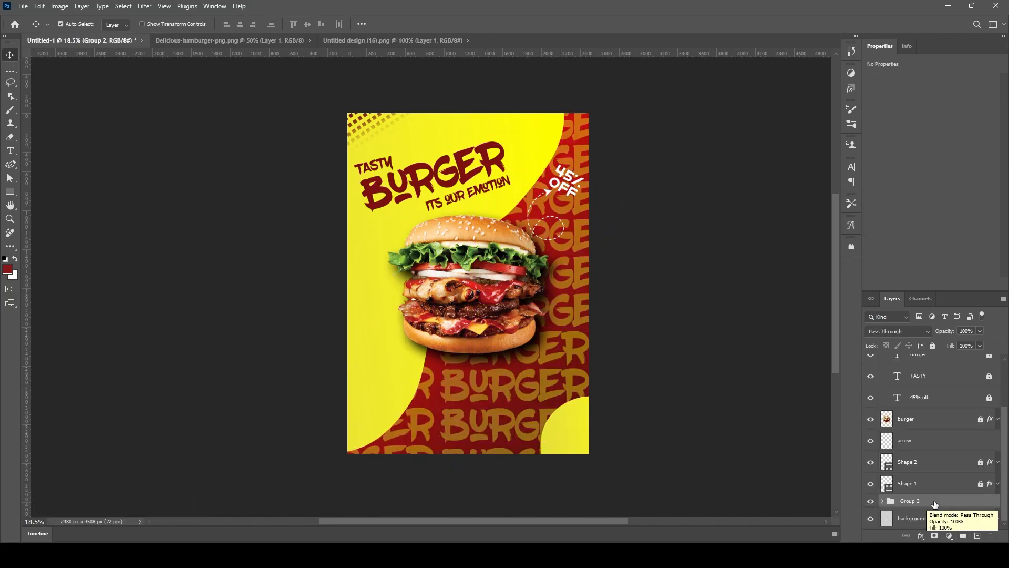
{"action": "left_click_drag", "start_coordinate": [950, 335], "coordinate": [924, 340]}
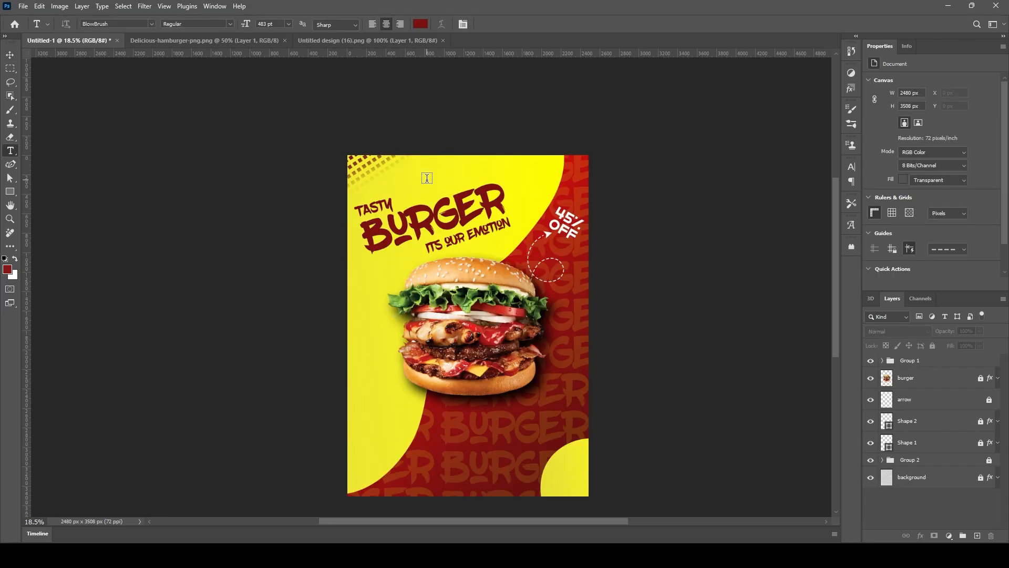
Step: Add the two-line text "LO GO" in white LEMON MILK at 81 pt in the poster's upper-right corner
{"action": "left_click", "coordinate": [427, 178]}
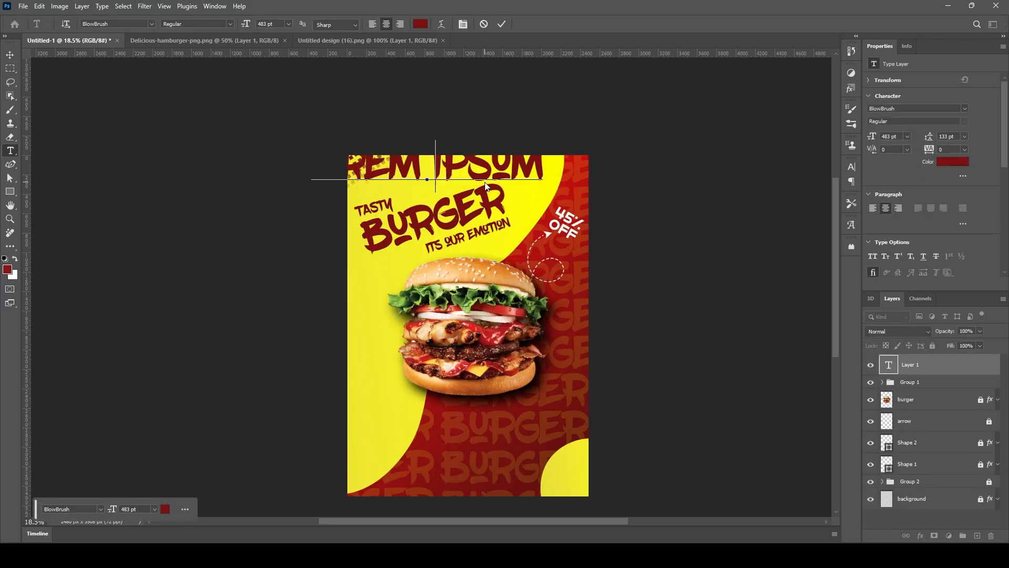
{"action": "type", "text": "Lo"}
{"action": "type", "text": "GO"}
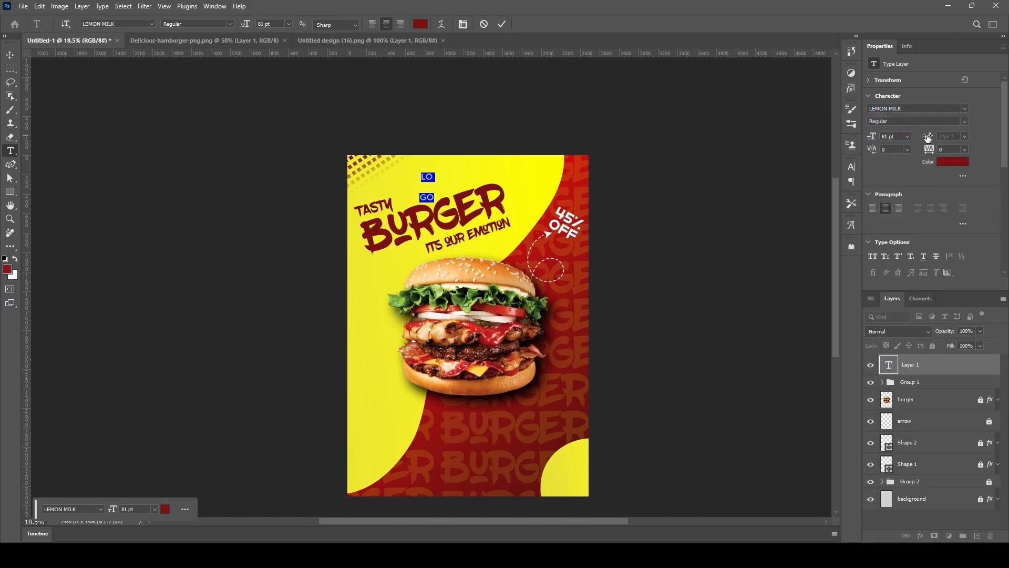
{"action": "left_click", "coordinate": [421, 23]}
{"action": "left_click", "coordinate": [874, 209]}
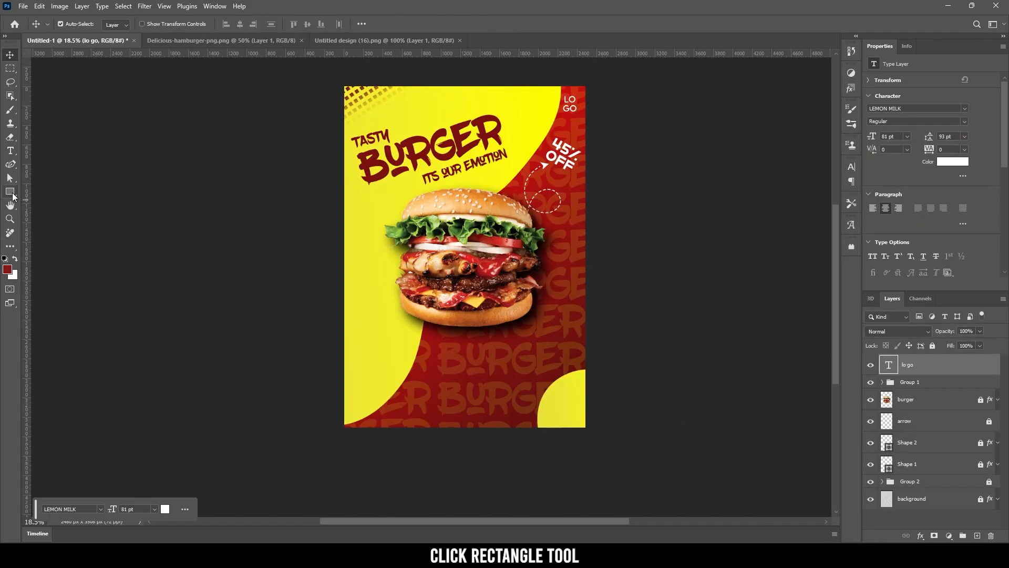
Step: Draw a rectangle about 849 × 251 px below the hamburger and fully round all its corners
{"action": "left_click", "coordinate": [12, 192]}
{"action": "left_click", "coordinate": [42, 191]}
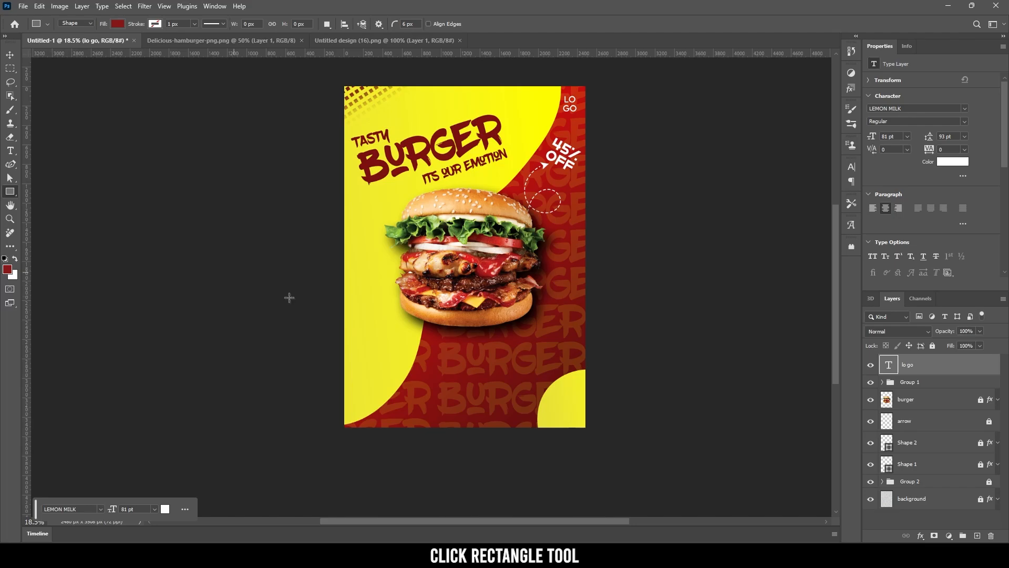
{"action": "left_click_drag", "start_coordinate": [426, 356], "coordinate": [509, 379]}
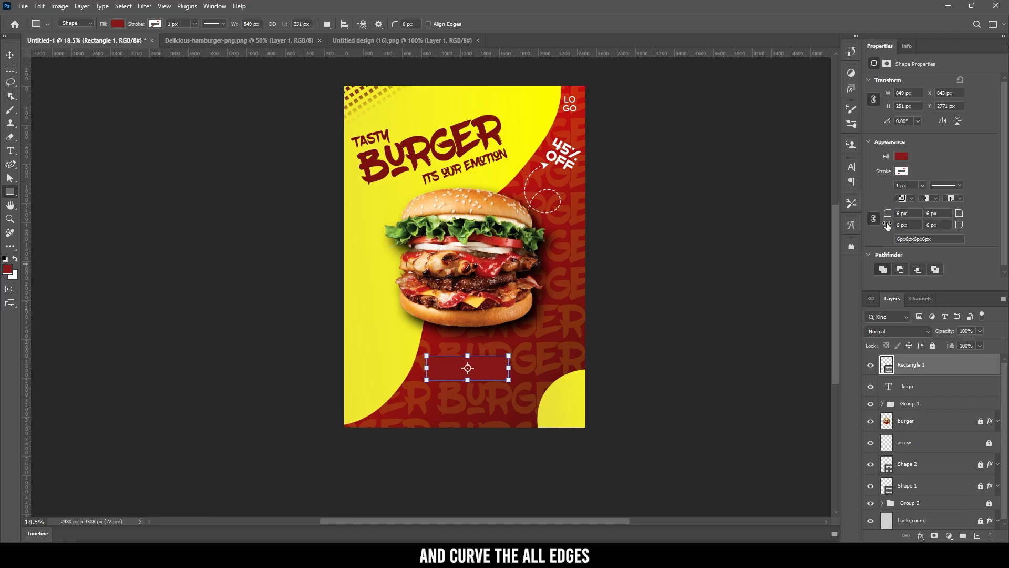
{"action": "left_click_drag", "start_coordinate": [889, 218], "coordinate": [906, 218]}
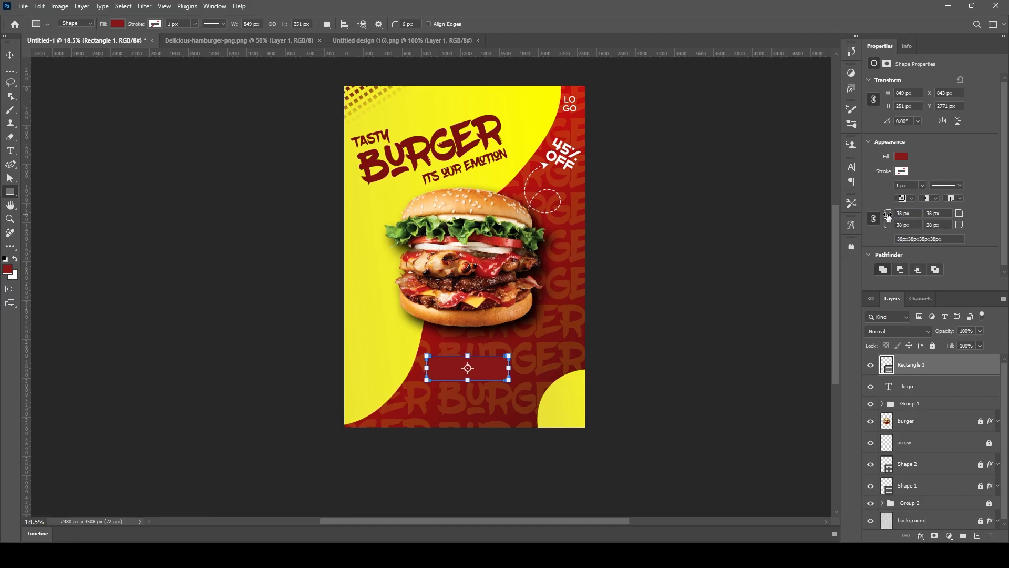
{"action": "left_click_drag", "start_coordinate": [887, 216], "coordinate": [977, 224]}
Step: Fill the rounded rectangle with white, scale it to about 618 × 183 px and place it near the poster's lower edge
{"action": "left_click", "coordinate": [901, 156]}
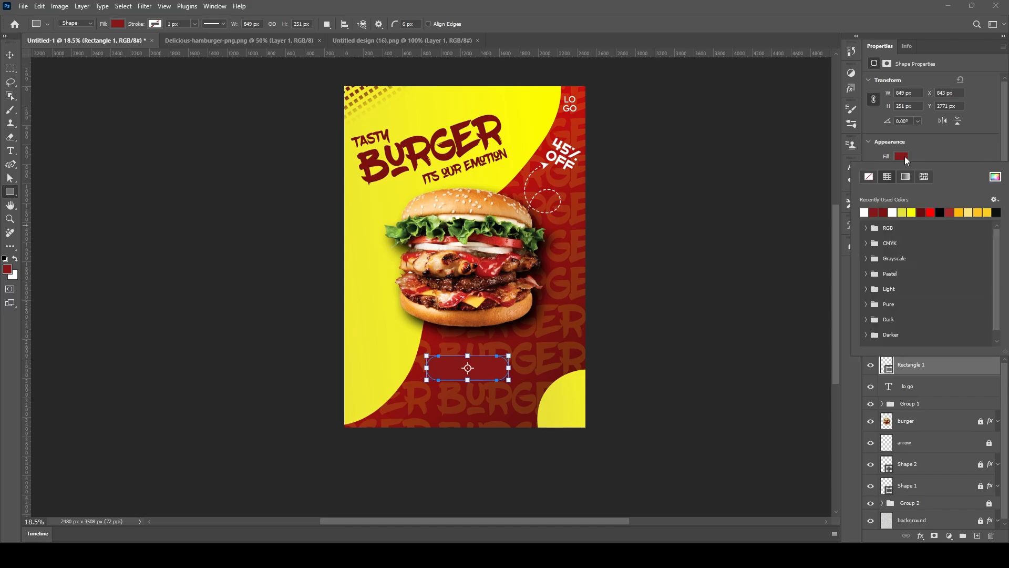
{"action": "left_click", "coordinate": [865, 211]}
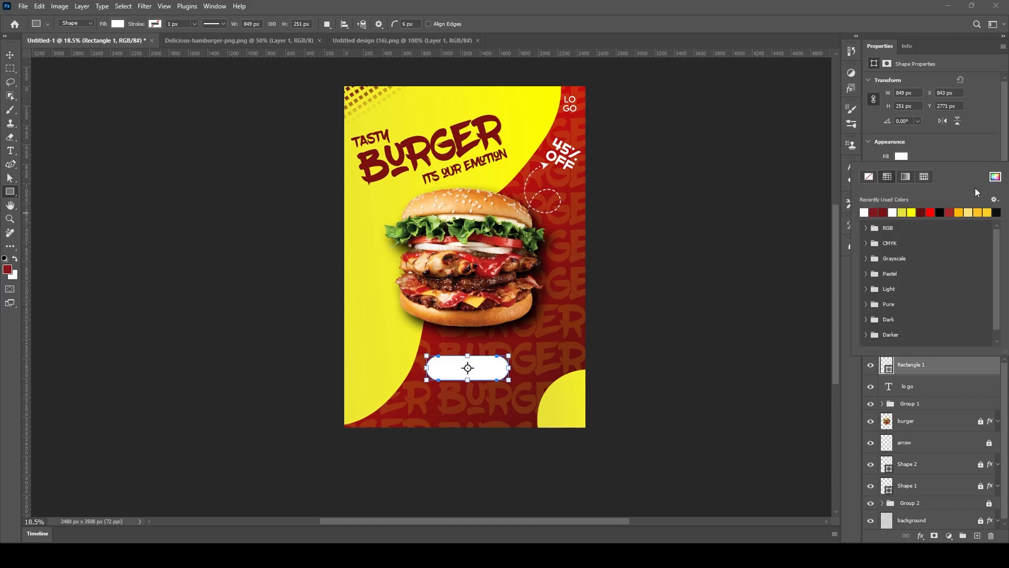
{"action": "left_click", "coordinate": [950, 150]}
{"action": "left_click_drag", "start_coordinate": [507, 382], "coordinate": [471, 414]}
{"action": "key", "text": "ctrl+z"}
{"action": "key", "text": "v"}
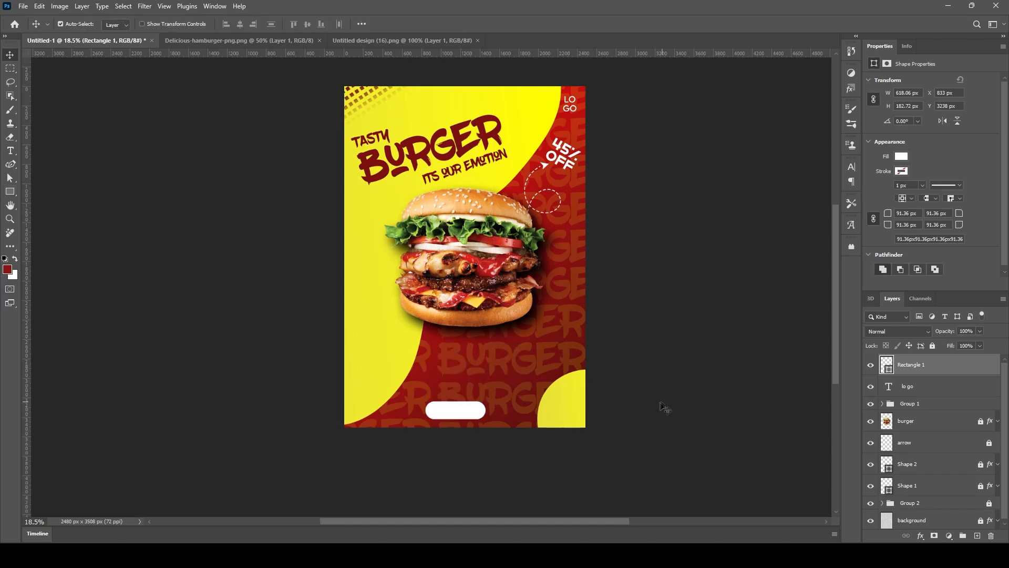
{"action": "left_click", "coordinate": [663, 408]}
{"action": "key", "text": "t"}
{"action": "left_click", "coordinate": [444, 411]}
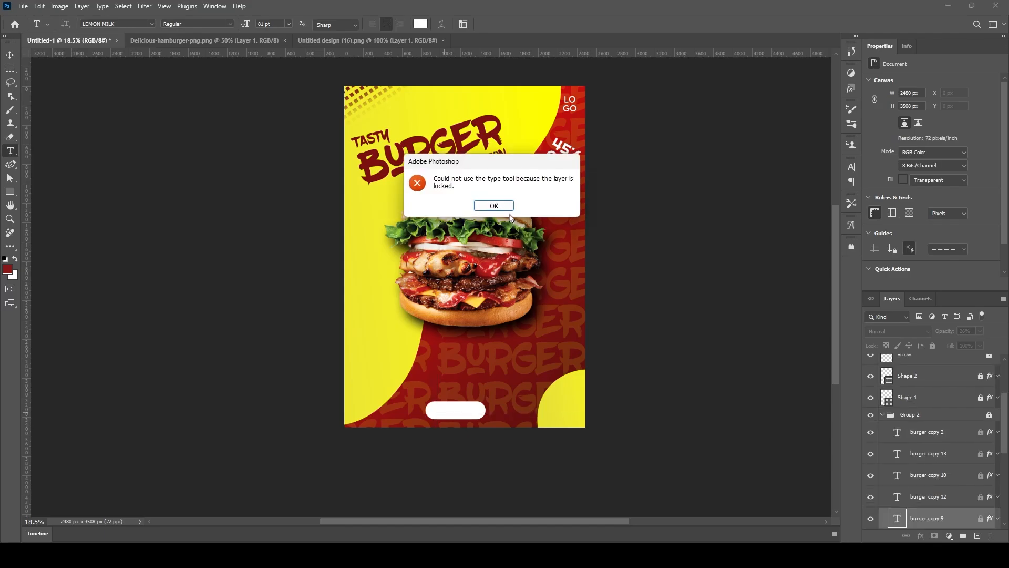
{"action": "left_click", "coordinate": [494, 205]}
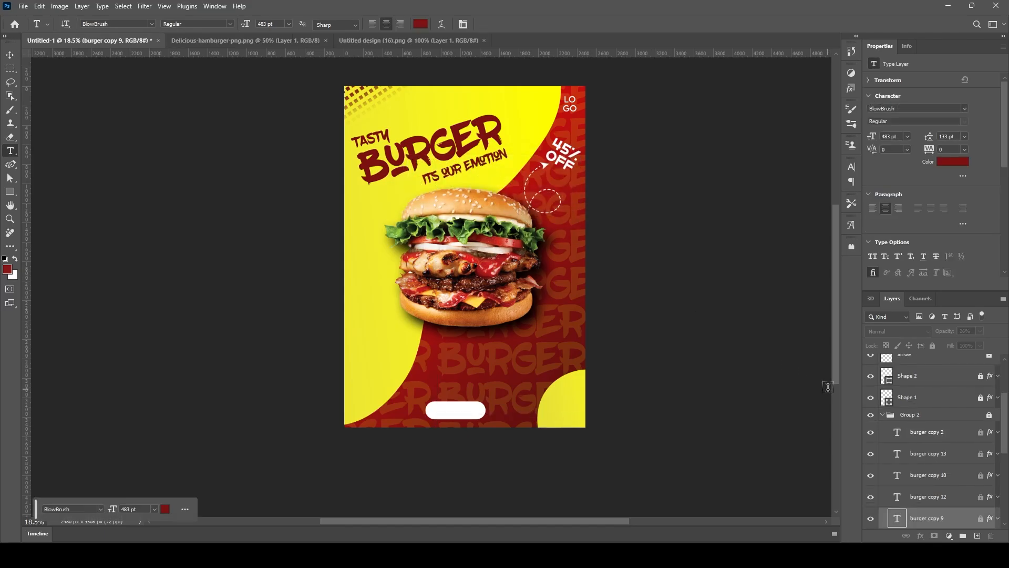
{"action": "left_click", "coordinate": [882, 415]}
Step: Add the text "order now" in dark red LEMON MILK at 90 pt on the white button, with its layer above Rectangle 1
{"action": "left_click", "coordinate": [954, 489]}
{"action": "key", "text": "Delete"}
{"action": "left_click", "coordinate": [372, 203]}
{"action": "type", "text": "order now"}
{"action": "left_click_drag", "start_coordinate": [917, 503], "coordinate": [941, 361]}
{"action": "left_click", "coordinate": [952, 162]}
{"action": "double_click", "coordinate": [888, 383]}
{"action": "left_click", "coordinate": [10, 54]}
{"action": "scroll", "coordinate": [948, 498], "scroll_direction": "up", "scroll_amount": 2}
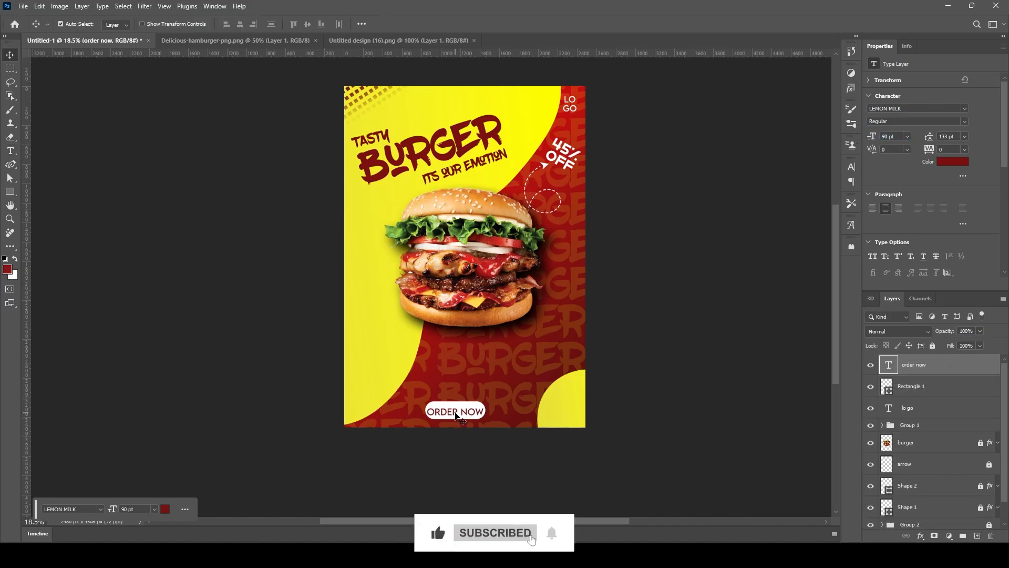
Step: Reduce the "order now" text to 81 pt and center it on the white button
{"action": "left_click_drag", "start_coordinate": [457, 416], "coordinate": [456, 413]}
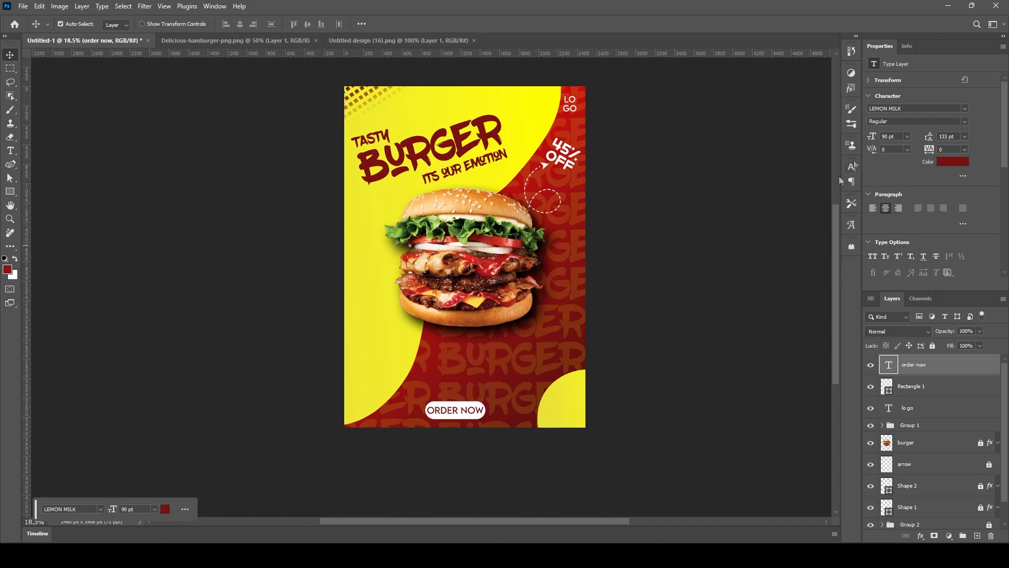
{"action": "double_click", "coordinate": [458, 412]}
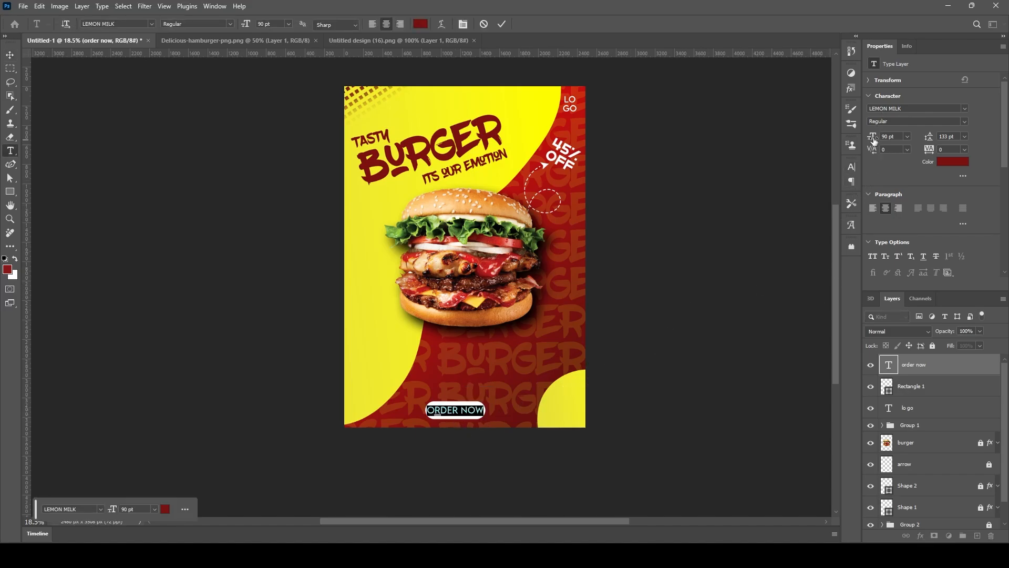
{"action": "left_click_drag", "start_coordinate": [874, 141], "coordinate": [868, 141]}
{"action": "key", "text": "Left"}
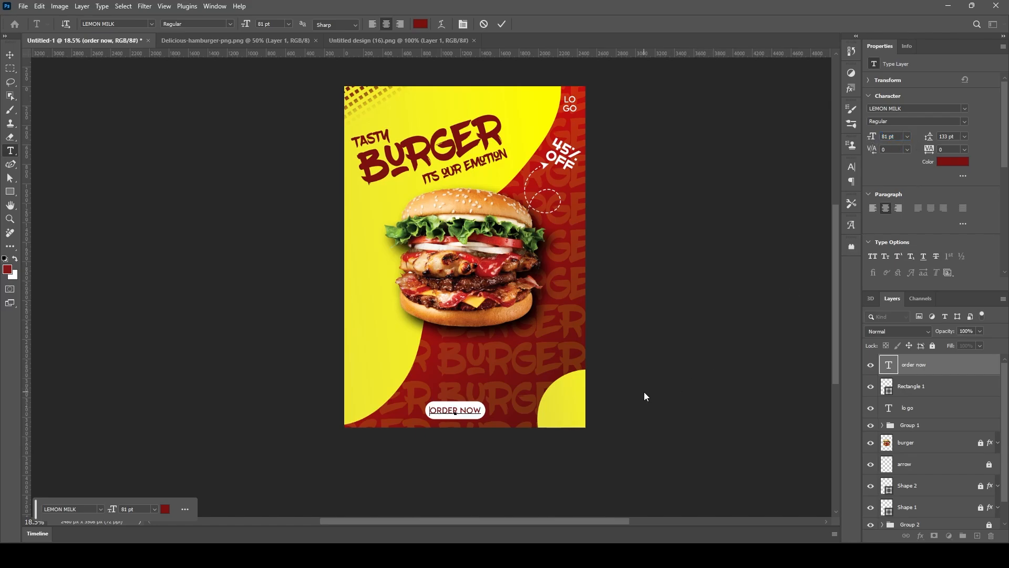
{"action": "key", "text": "ctrl+Return"}
{"action": "key", "text": "v"}
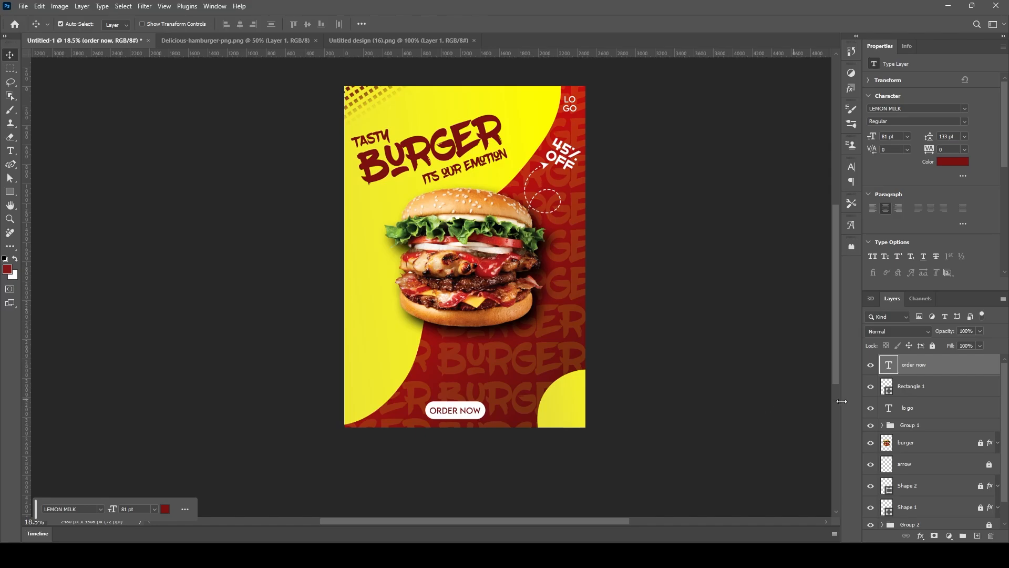
Step: Group the "order now" text with Rectangle 1, link the two layers and move the button up to just below the hamburger
{"action": "left_click", "coordinate": [937, 388], "text": "shift"}
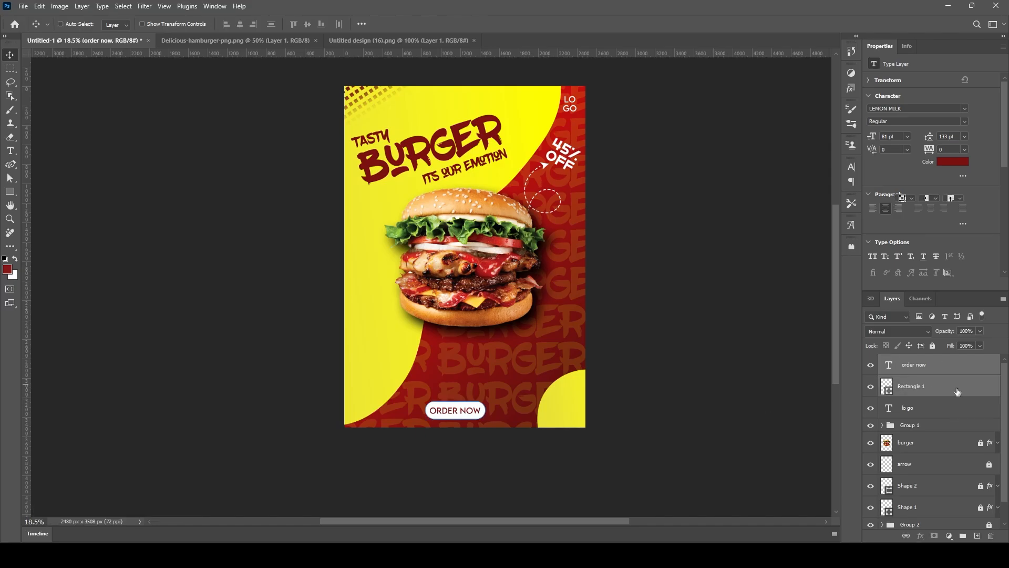
{"action": "left_click", "coordinate": [964, 536]}
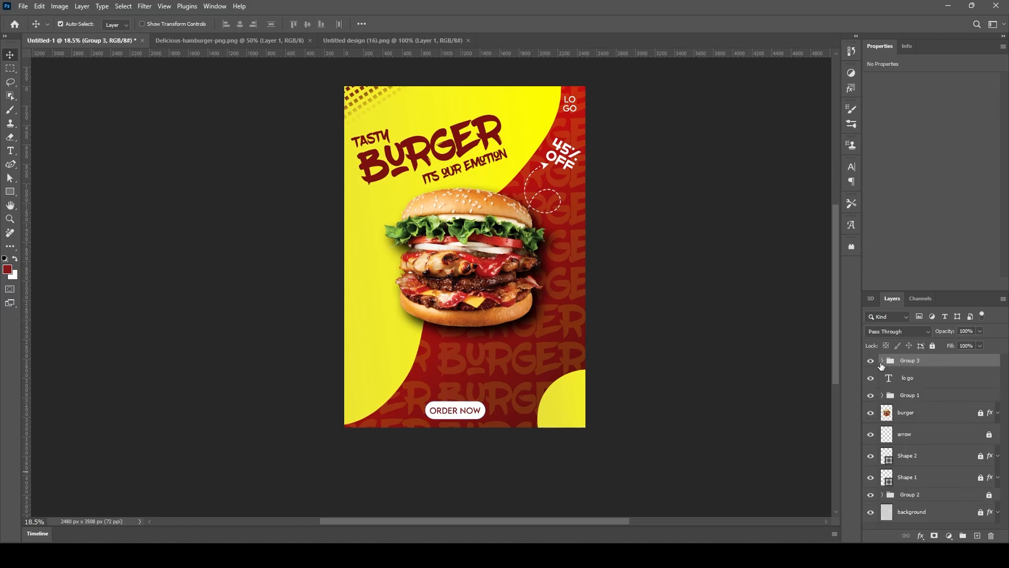
{"action": "left_click_drag", "start_coordinate": [470, 416], "coordinate": [478, 361]}
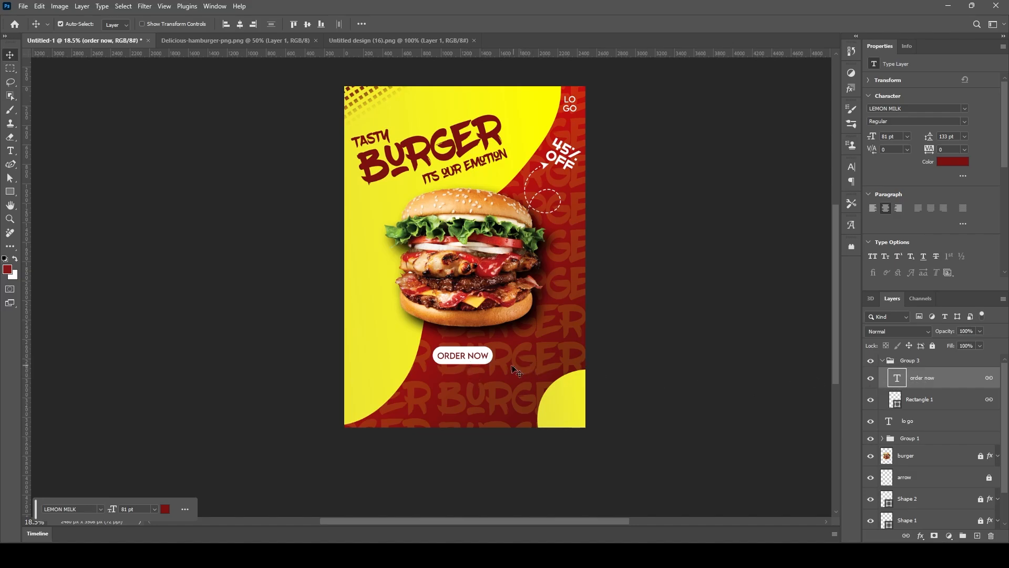
Step: Duplicate the order button directly below the original and change the copy's text to "contact"
{"action": "left_click_drag", "start_coordinate": [471, 359], "coordinate": [473, 382]}
{"action": "double_click", "coordinate": [897, 378]}
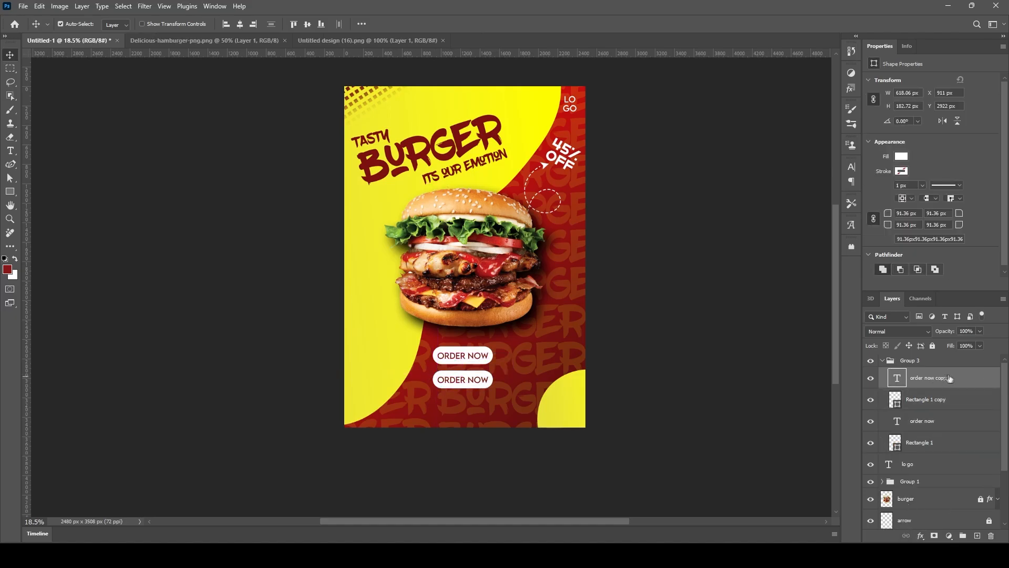
{"action": "left_click", "coordinate": [465, 380]}
{"action": "key", "text": "ctrl+a"}
{"action": "type", "text": "CONTACT"}
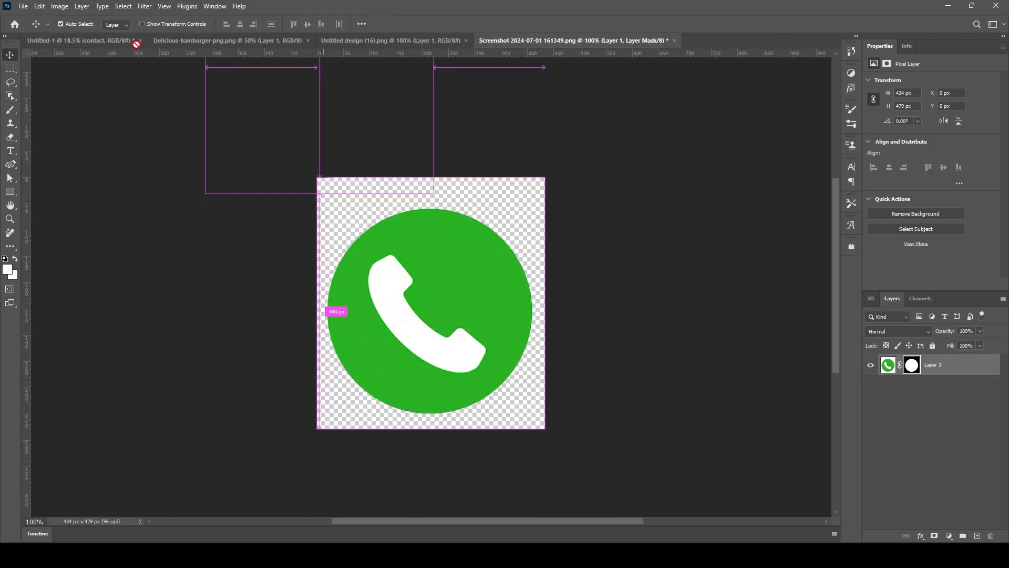
Step: Bring the green phone icon into the poster, scale it down below the contact button and add the phone number in white LEMON MILK beside it
{"action": "left_click_drag", "start_coordinate": [136, 44], "coordinate": [452, 391]}
{"action": "key", "text": "ctrl+t"}
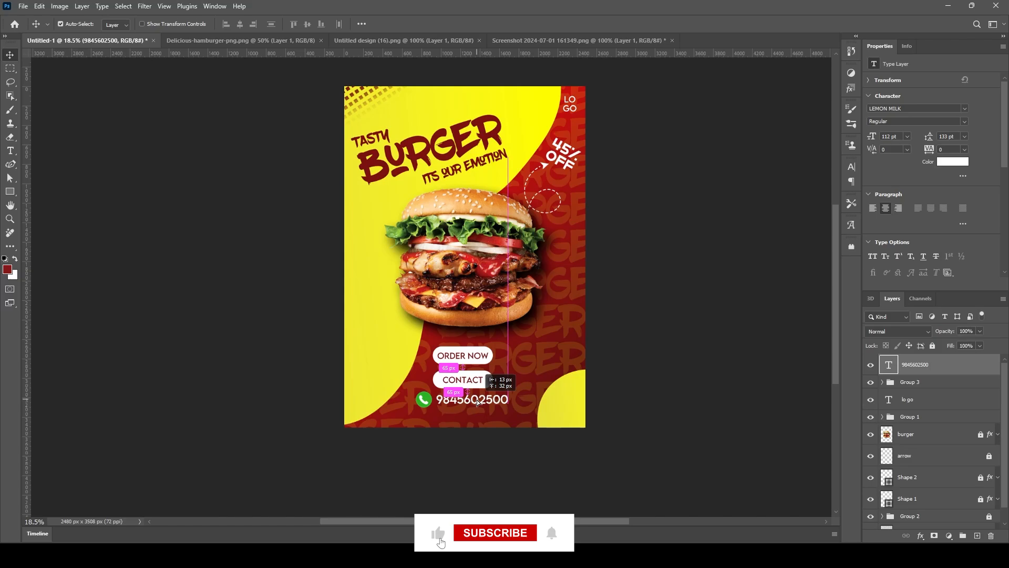
{"action": "key", "text": "v"}
{"action": "left_click", "coordinate": [736, 268]}
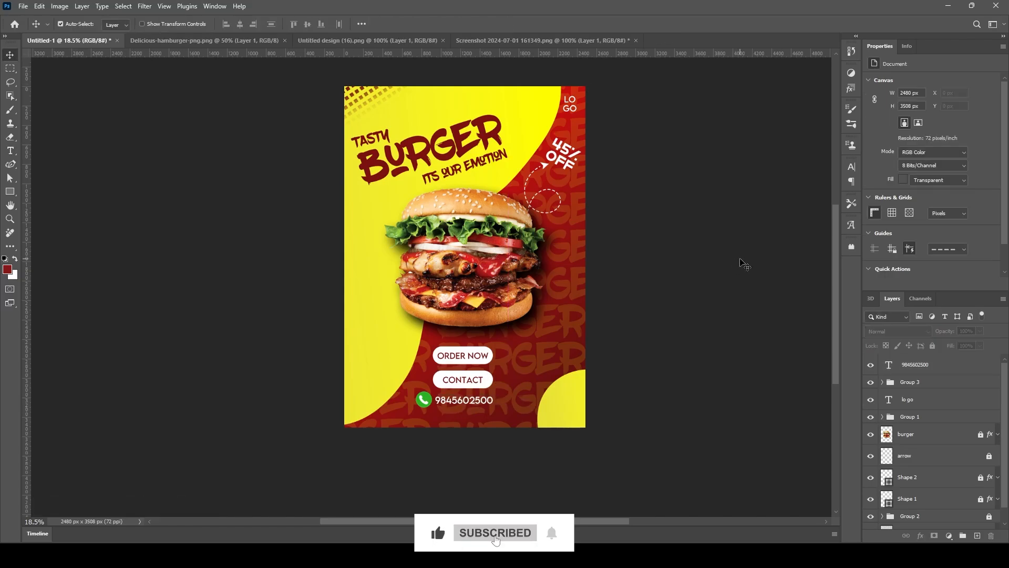
Step: Group the burger, arrow, Shape 2 and Shape 1 layers, and move the logo and phone number text layers into Group 3
{"action": "left_click", "coordinate": [946, 434]}
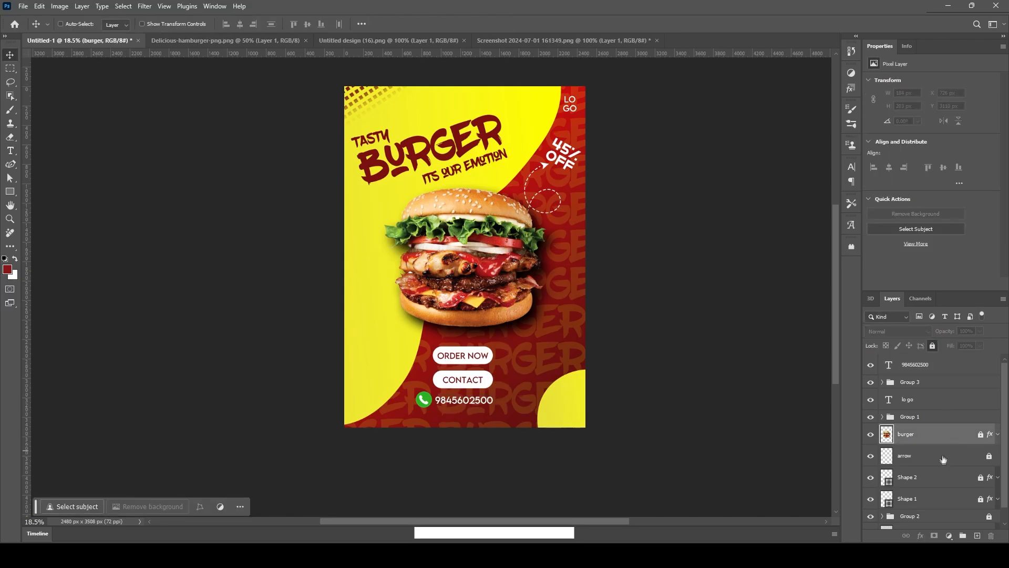
{"action": "left_click", "coordinate": [941, 455], "text": "shift"}
{"action": "left_click", "coordinate": [942, 483], "text": "shift"}
{"action": "scroll", "coordinate": [945, 493], "scroll_direction": "down", "scroll_amount": 1}
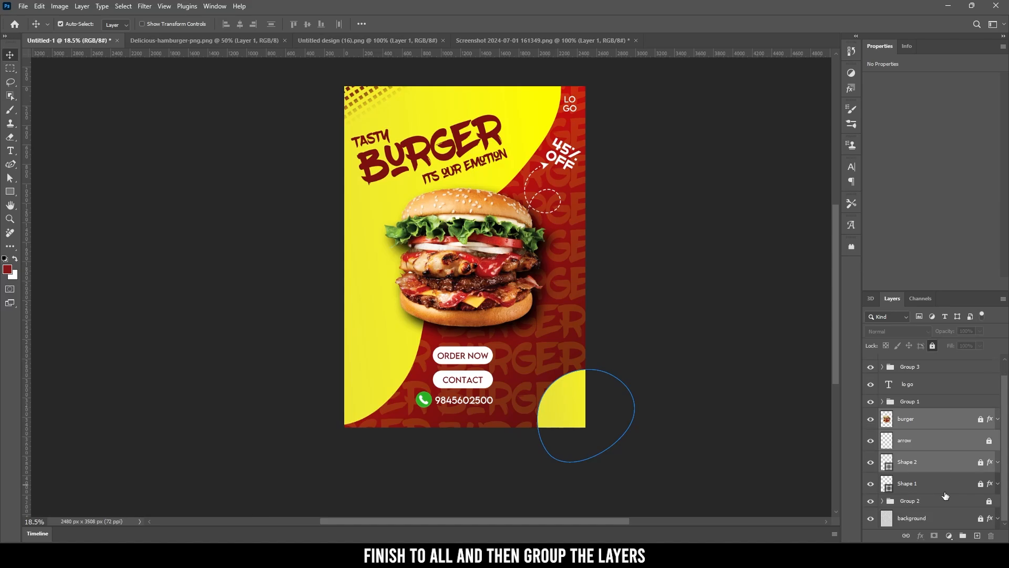
{"action": "left_click", "coordinate": [941, 484], "text": "ctrl"}
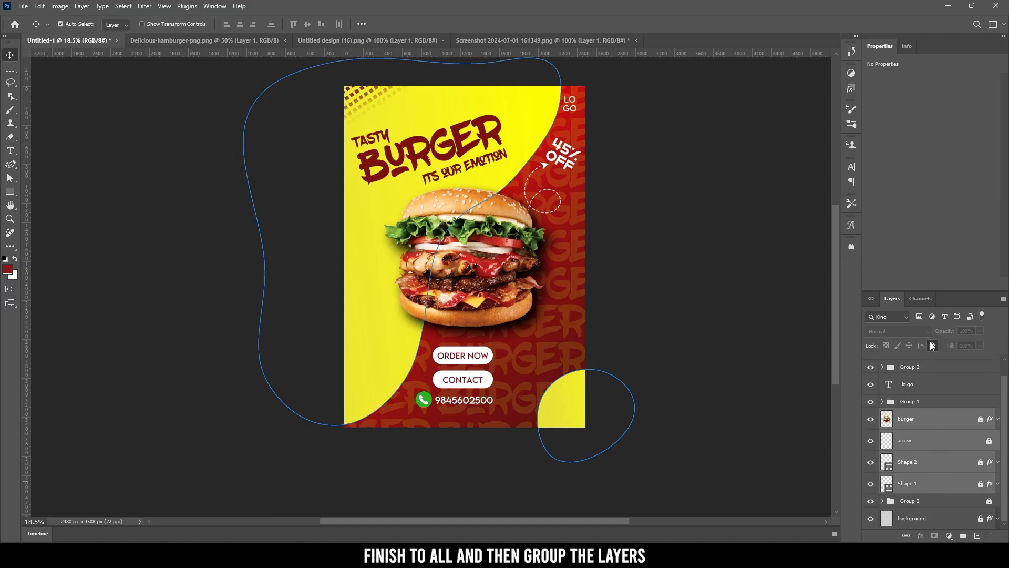
{"action": "key", "text": "ctrl+g"}
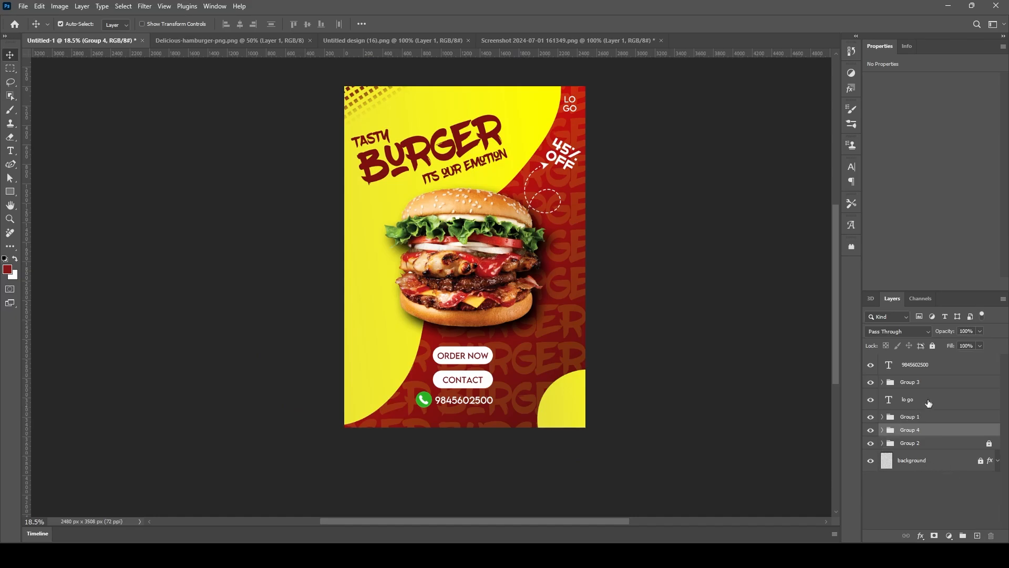
{"action": "left_click_drag", "start_coordinate": [929, 400], "coordinate": [931, 379]}
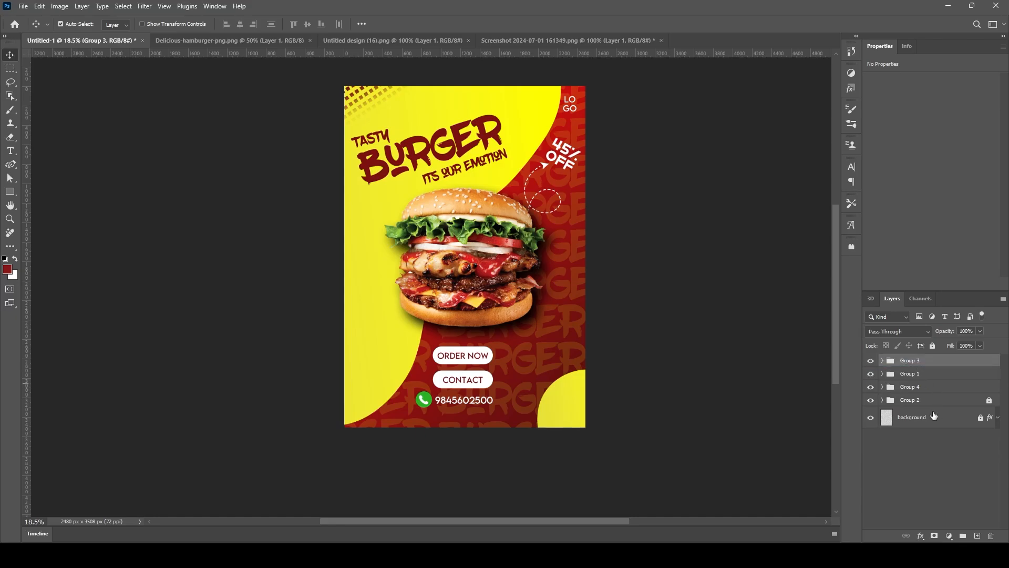
{"action": "left_click", "coordinate": [926, 486]}
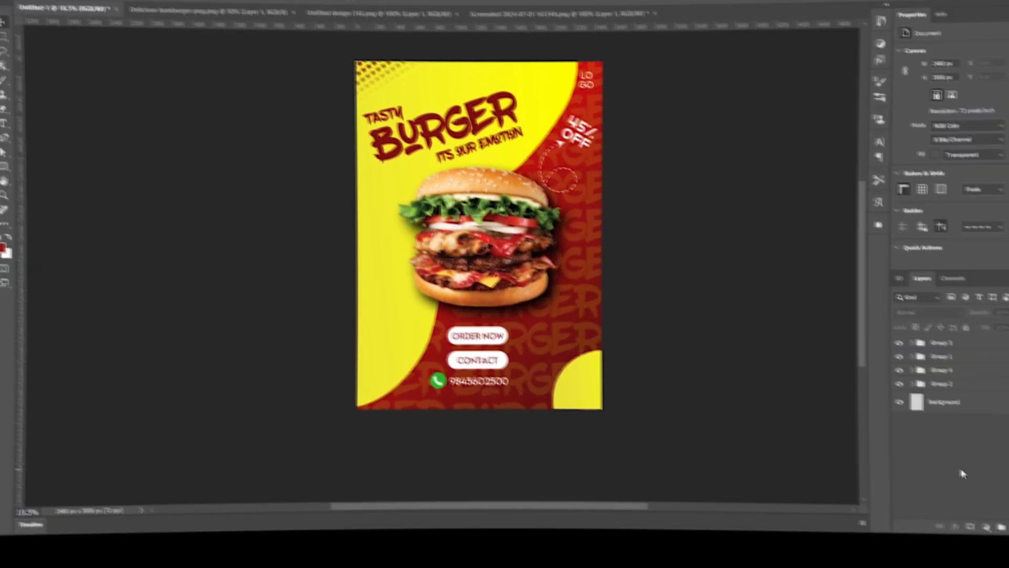